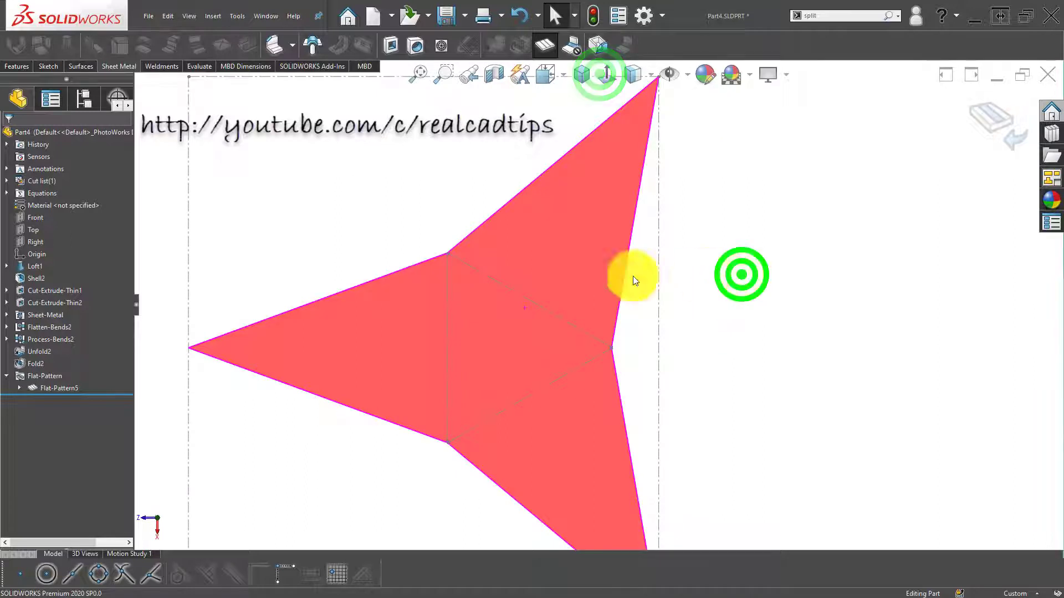
# Exit the flat pattern and examine the folded triangular pyramid from an isometric view and several other angles.
pyautogui.scroll(5, 633, 276)
pyautogui.click(995, 115)
pyautogui.click(795, 300)
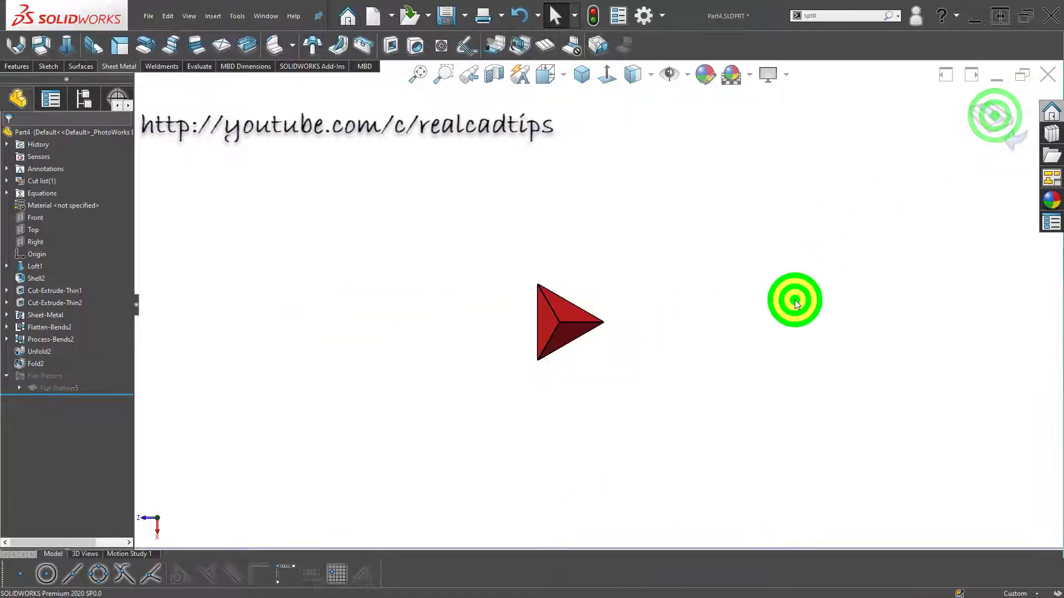
pyautogui.click(581, 73)
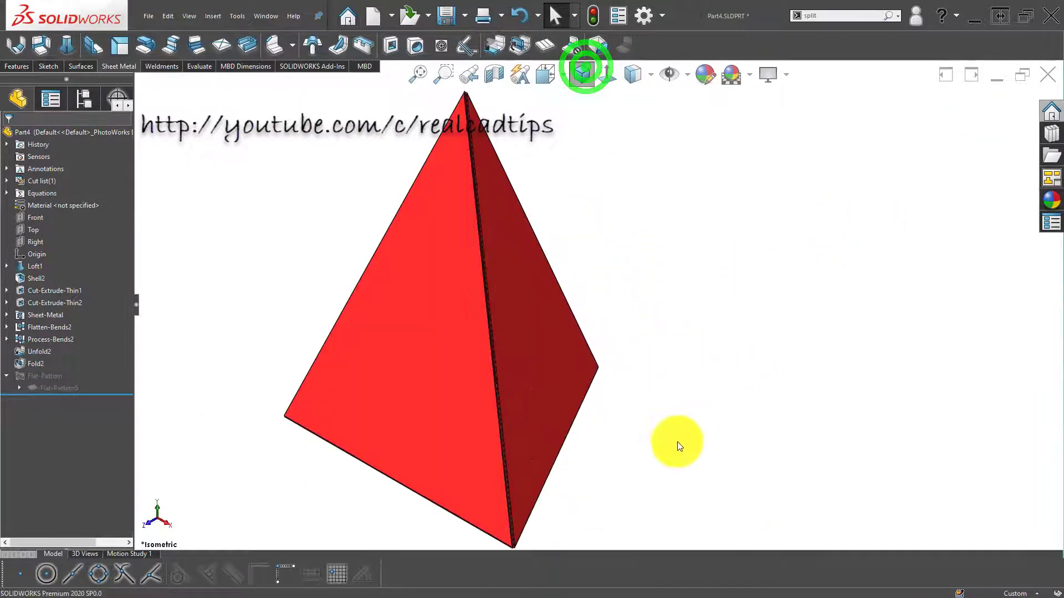
pyautogui.moveTo(550, 334); pyautogui.dragTo(566, 419, button='middle')
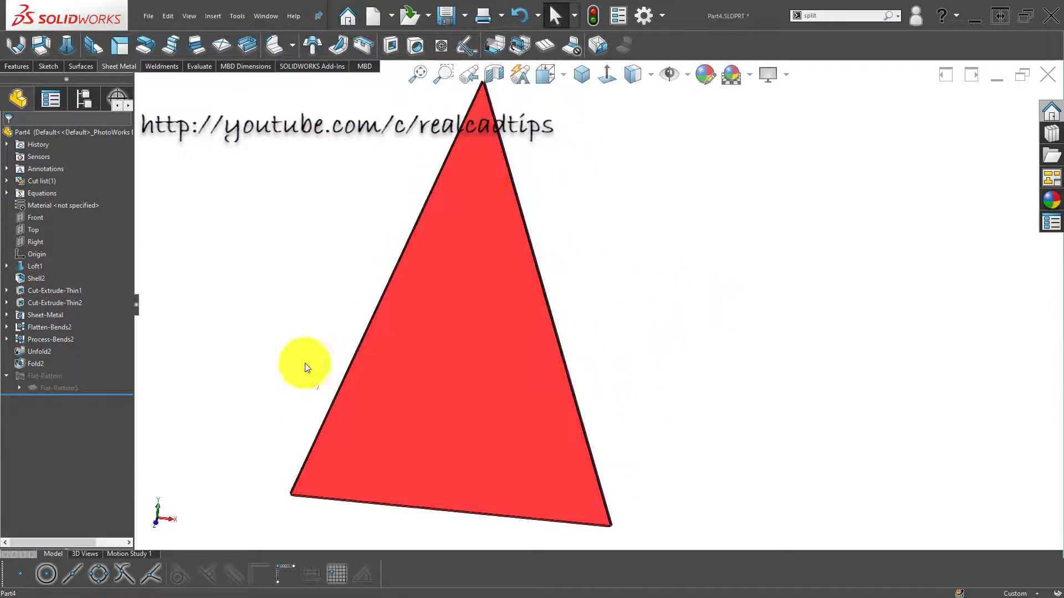
pyautogui.click(289, 354)
pyautogui.click(28, 267)
pyautogui.click(222, 277)
pyautogui.scroll(1, 509, 357)
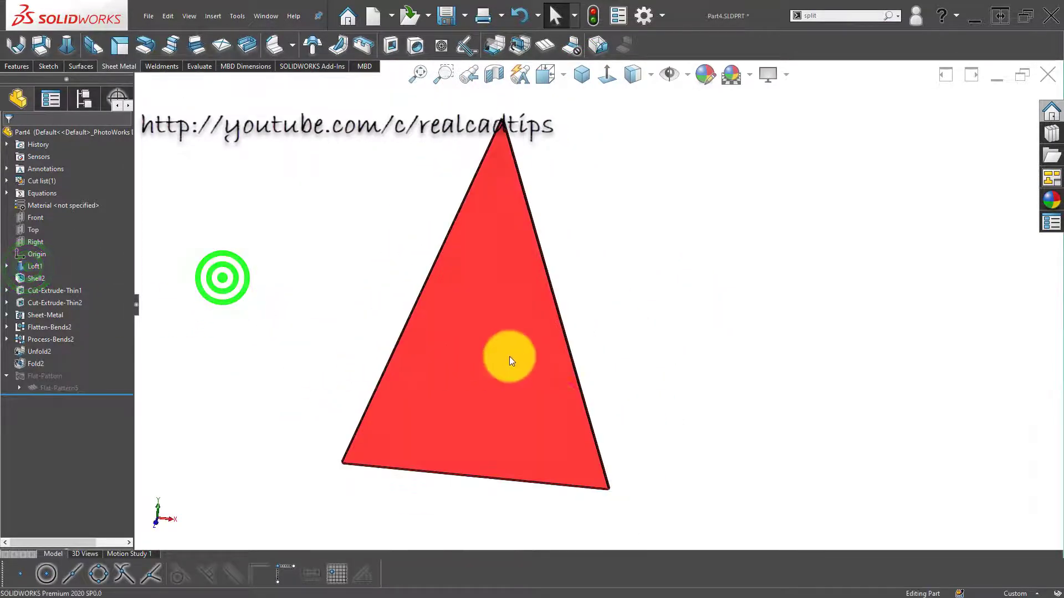
pyautogui.moveTo(509, 356); pyautogui.dragTo(541, 396, button='middle')
pyautogui.click(235, 317)
pyautogui.click(197, 218)
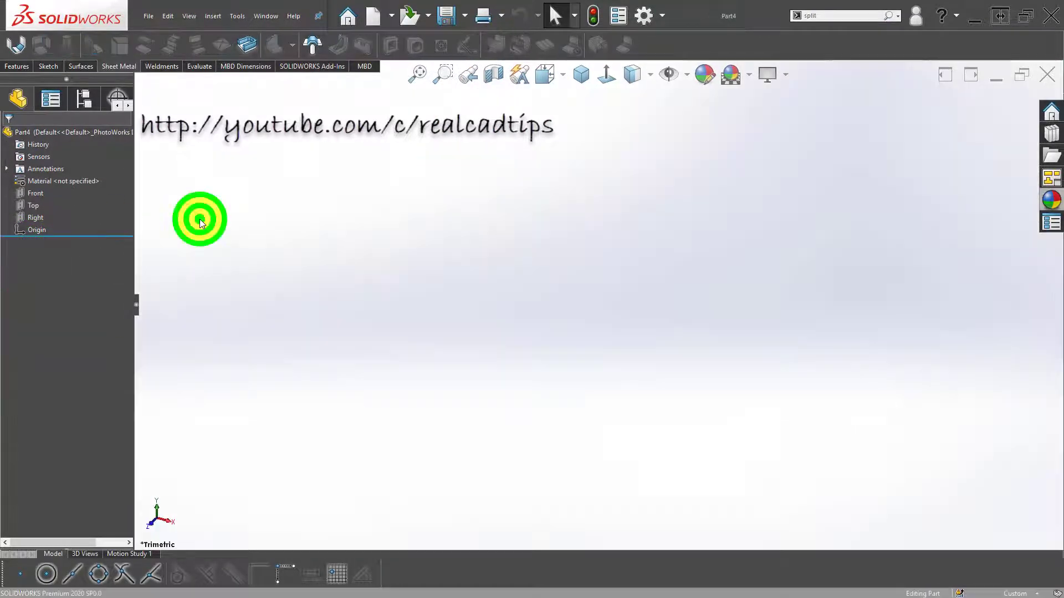
# Start a sketch on the Top plane and draw a vertical centerline upward from the origin.
pyautogui.click(29, 203)
pyautogui.click(35, 186)
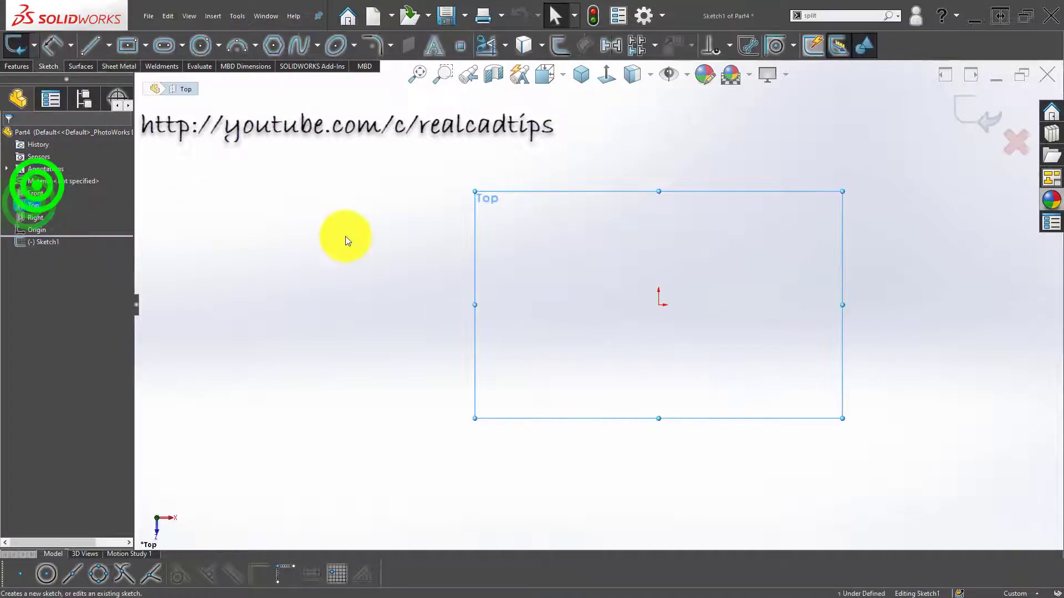
pyautogui.click(290, 236)
pyautogui.click(109, 46)
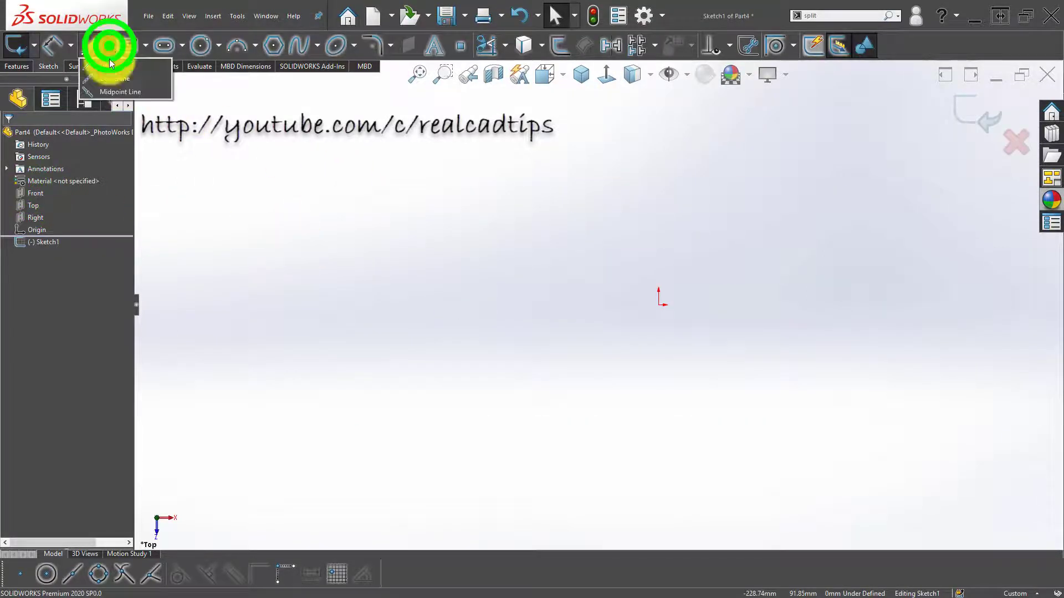
pyautogui.click(112, 79)
pyautogui.click(658, 305)
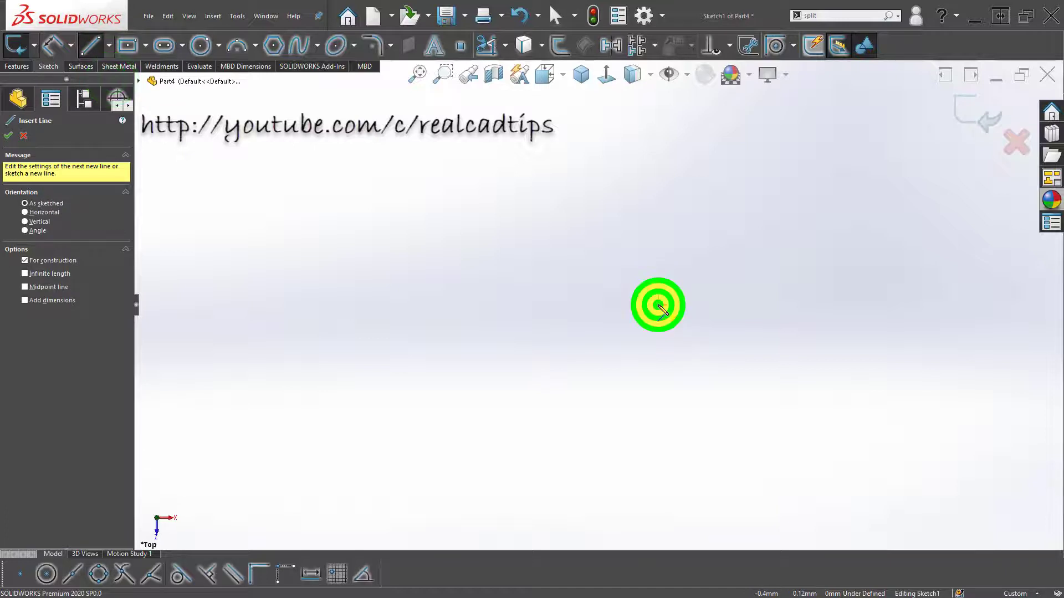
pyautogui.click(657, 216)
pyautogui.doubleClick(590, 290)
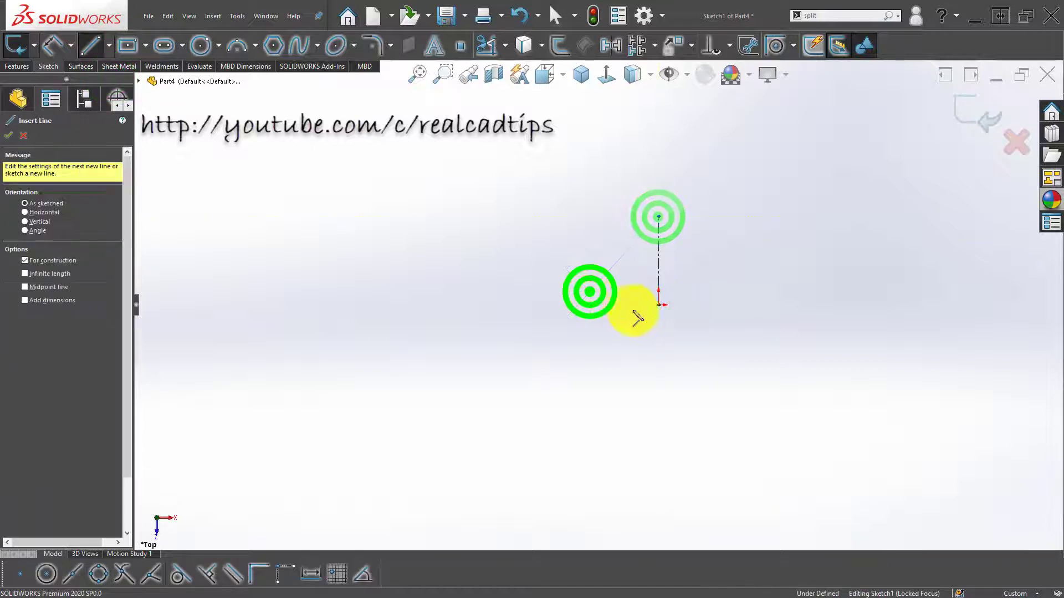
# Draw two more centerlines from the origin, one sloping down to the left and one sloping down to the right.
pyautogui.click(659, 305)
pyautogui.click(596, 345)
pyautogui.doubleClick(570, 380)
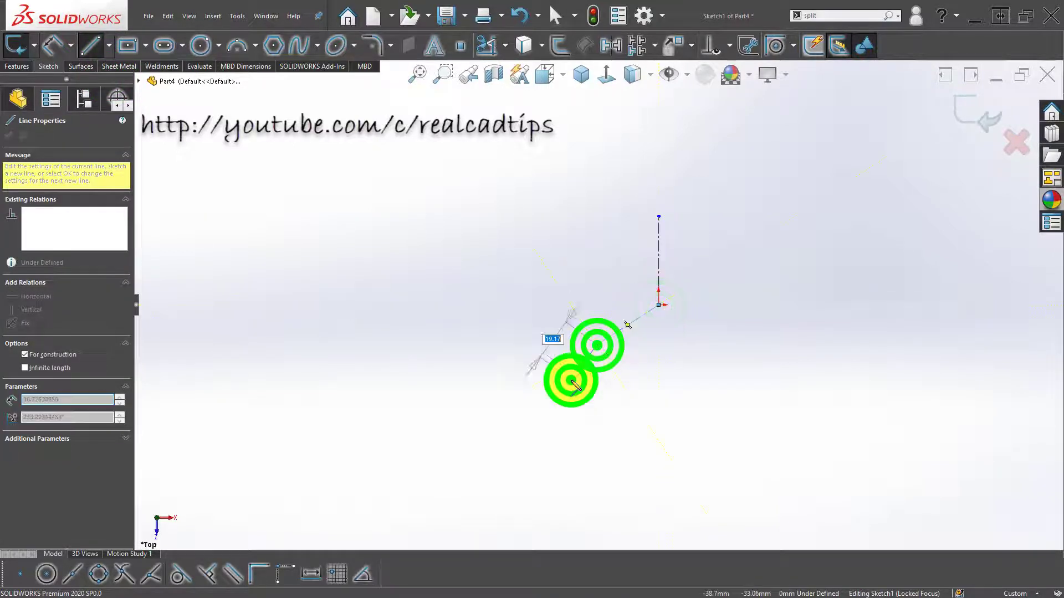
pyautogui.click(658, 306)
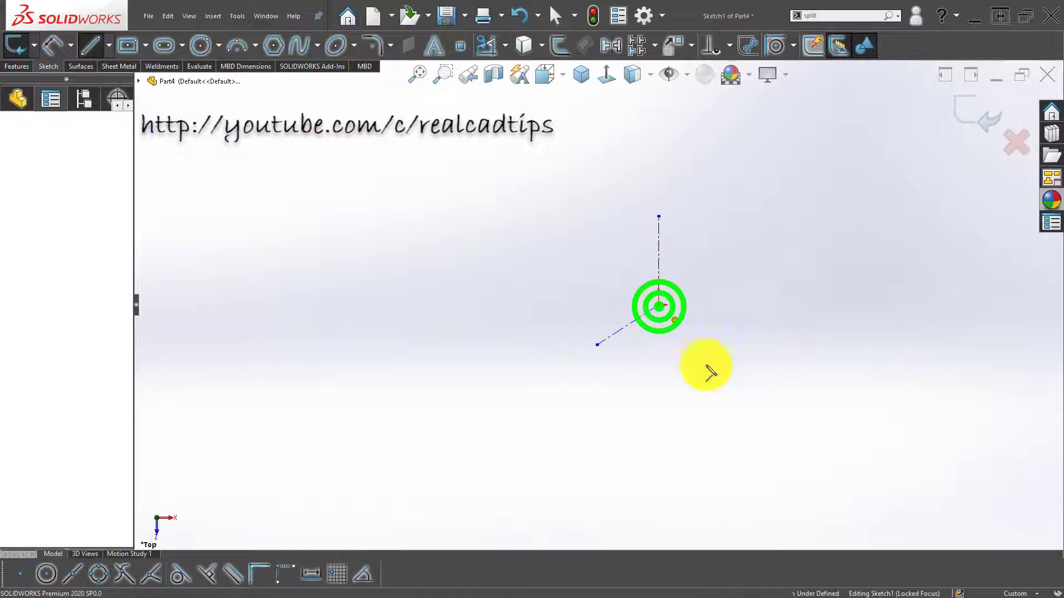
pyautogui.click(751, 345)
pyautogui.doubleClick(676, 379)
pyautogui.scroll(-2, 802, 328)
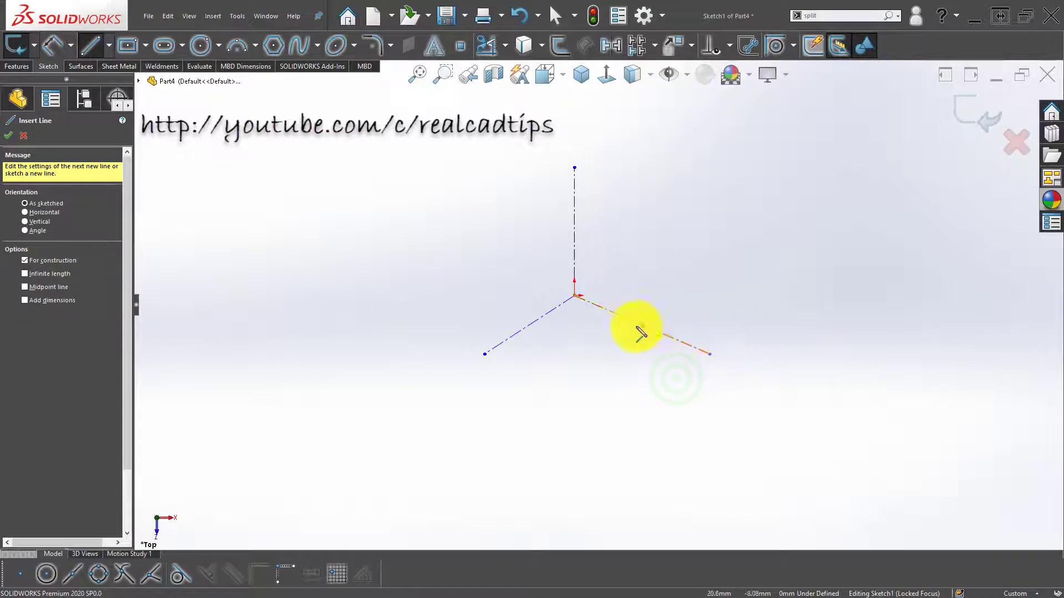
pyautogui.press('Escape')
# Apply an Equal relation to all three centerlines.
pyautogui.moveTo(631, 357); pyautogui.dragTo(516, 249)
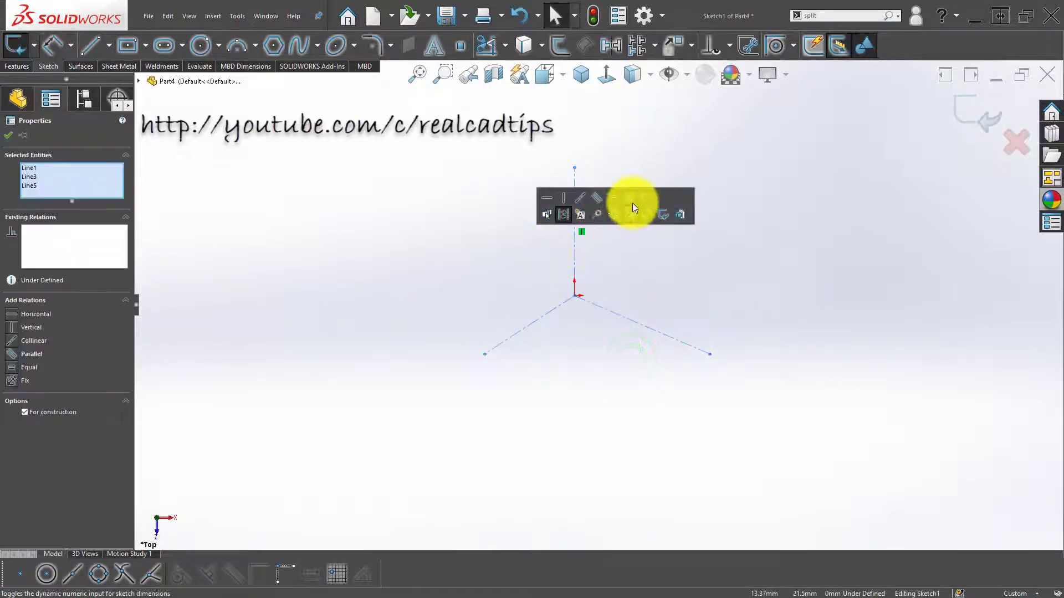
pyautogui.click(611, 196)
pyautogui.click(606, 380)
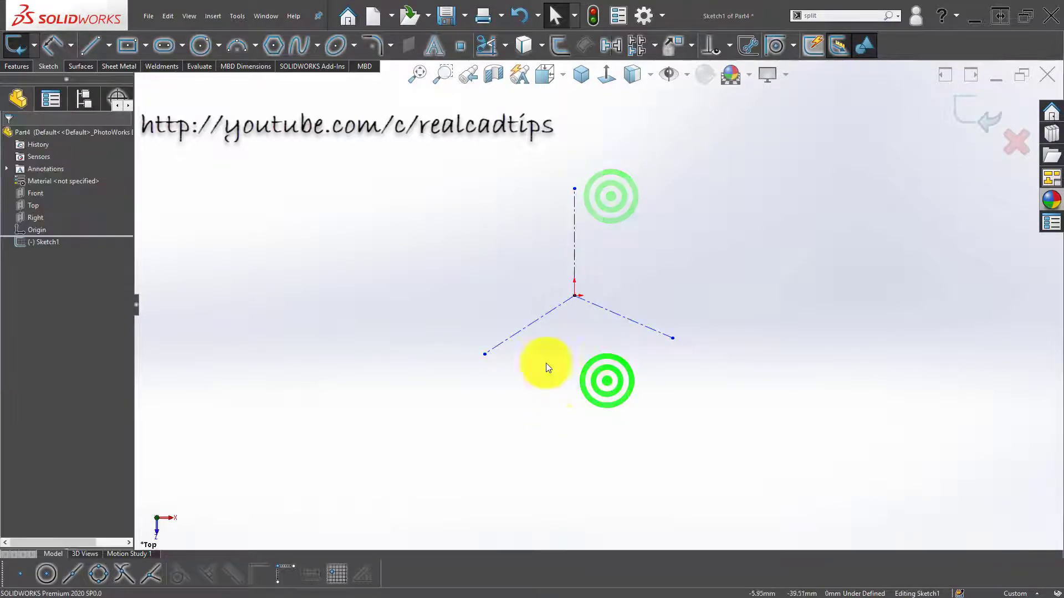
pyautogui.press('d')
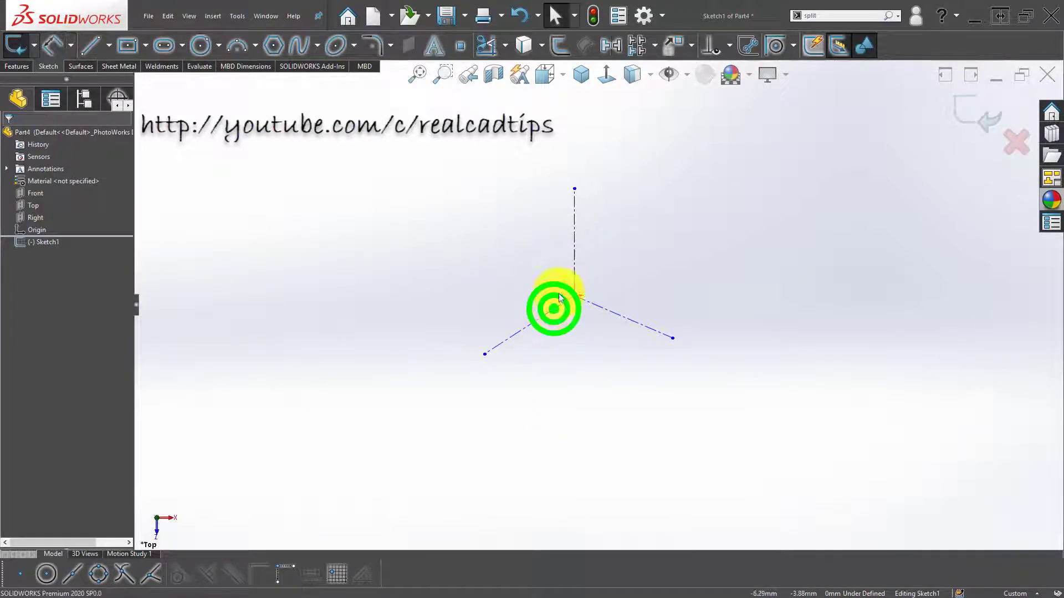
pyautogui.click(554, 309)
pyautogui.keyDown('ctrl'); pyautogui.click(574, 252); pyautogui.keyUp('ctrl')
pyautogui.click(596, 373)
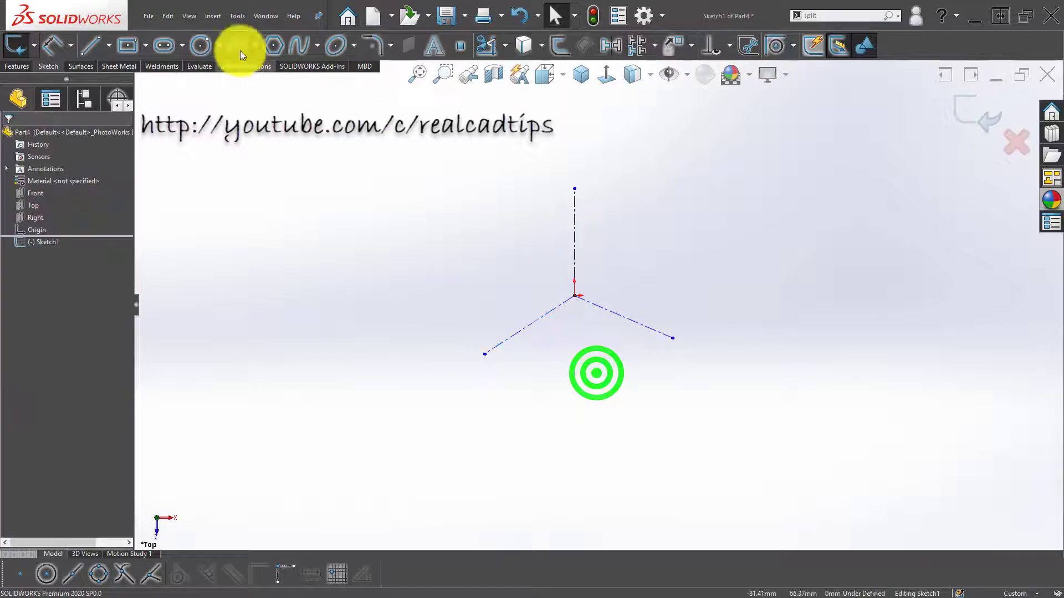
# Draw a closed triangle of solid lines joining the outer endpoints of the three centerlines.
pyautogui.click(85, 45)
pyautogui.click(574, 189)
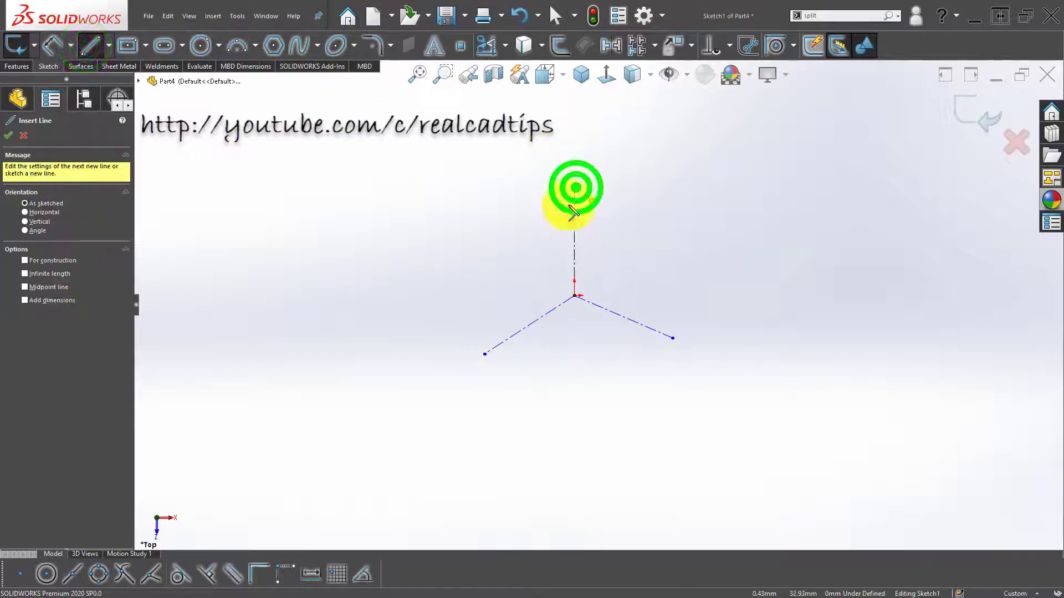
pyautogui.click(484, 353)
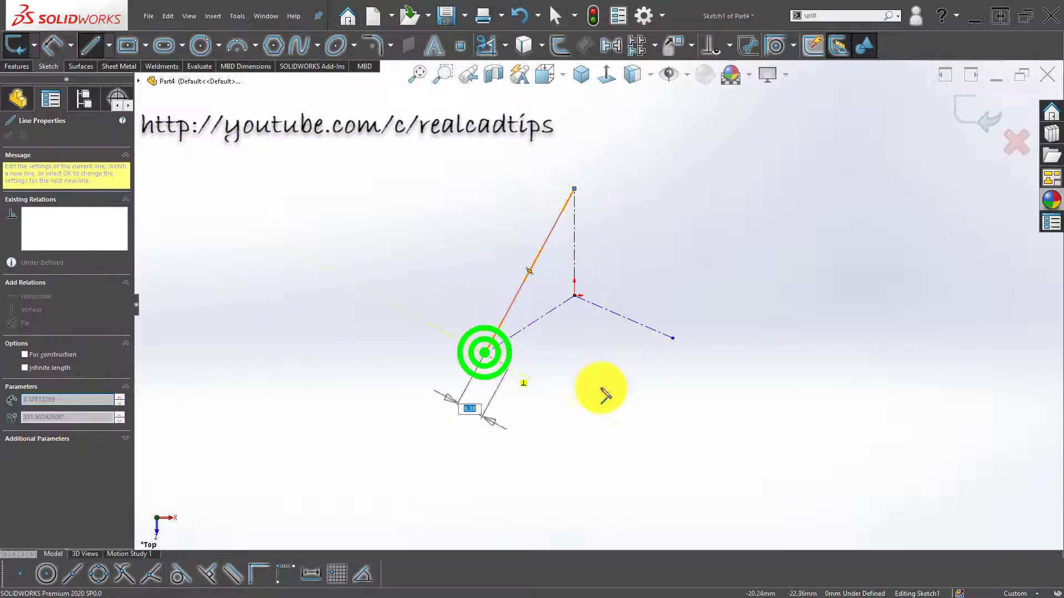
pyautogui.click(672, 338)
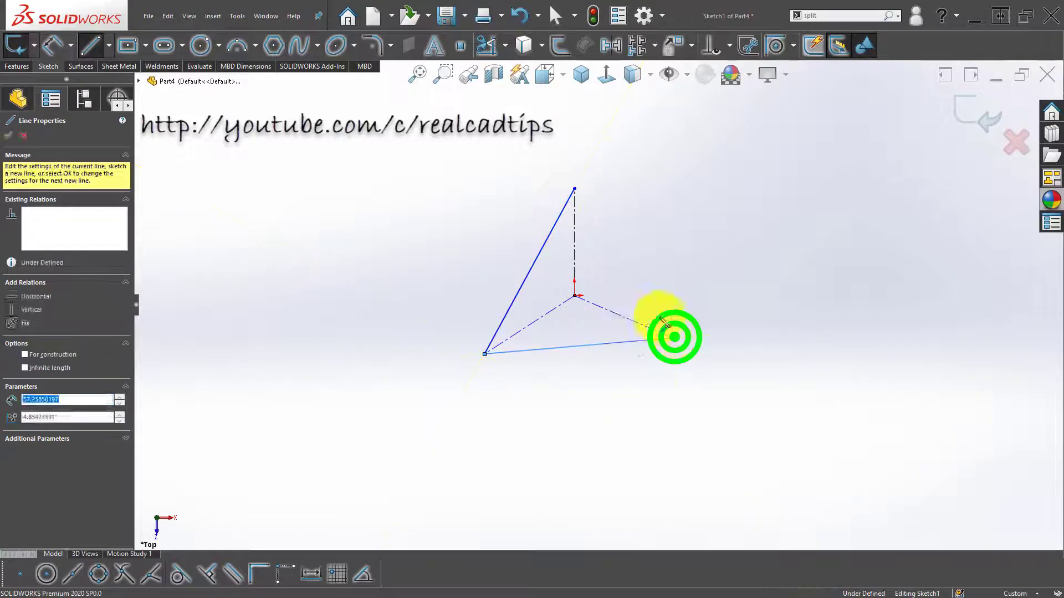
pyautogui.click(575, 189)
pyautogui.press('Escape')
# Apply a Horizontal relation to the triangle's bottom side.
pyautogui.click(576, 345)
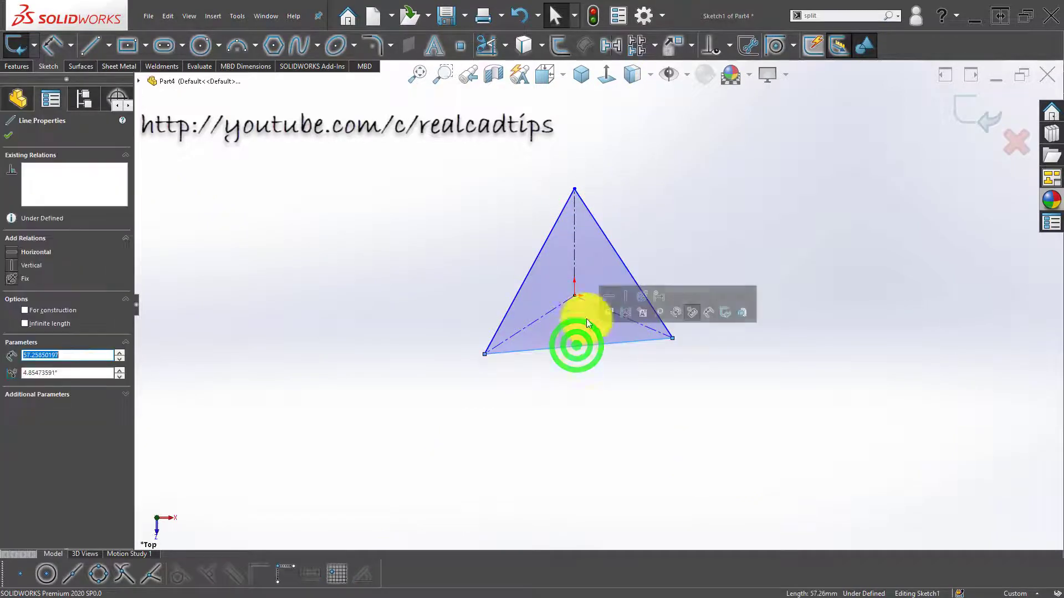
pyautogui.click(604, 295)
pyautogui.click(593, 376)
pyautogui.scroll(2, 587, 353)
pyautogui.click(510, 415)
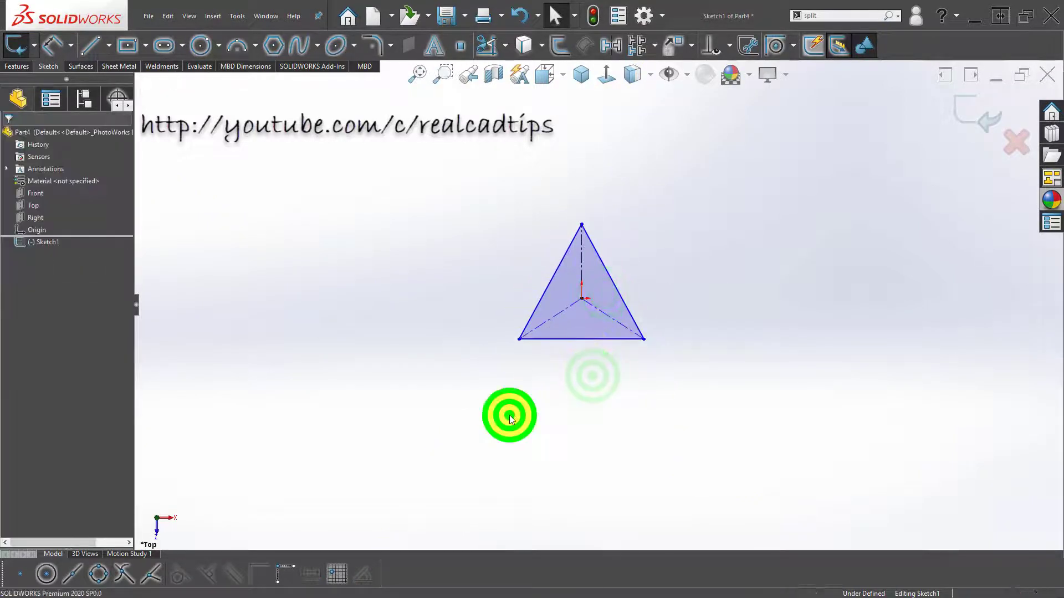
# Dimension the triangle's bottom side at 200 mm.
pyautogui.scroll(-1, 551, 344)
pyautogui.click(547, 339)
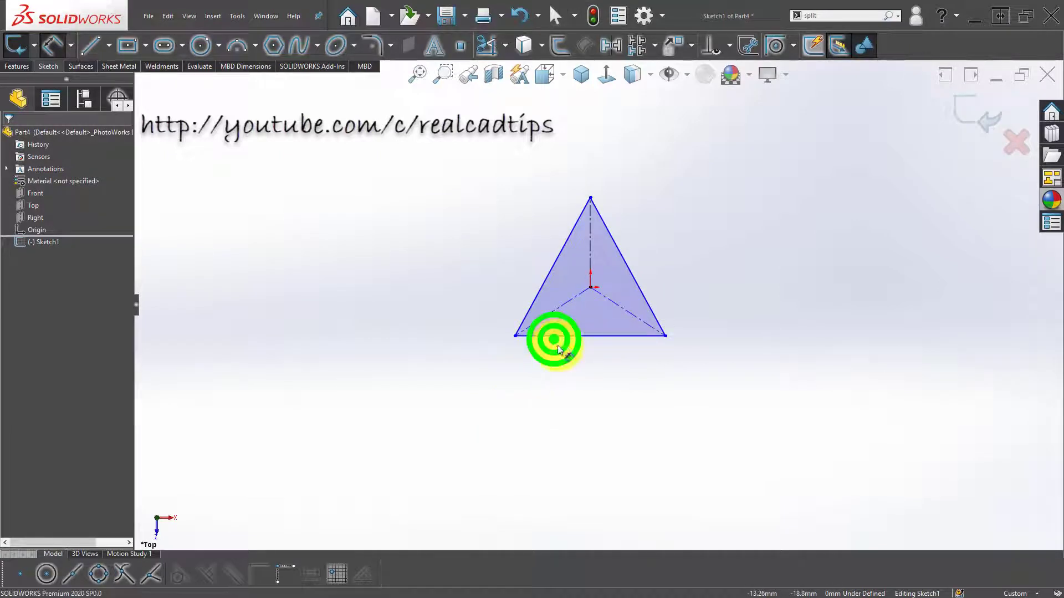
pyautogui.click(583, 394)
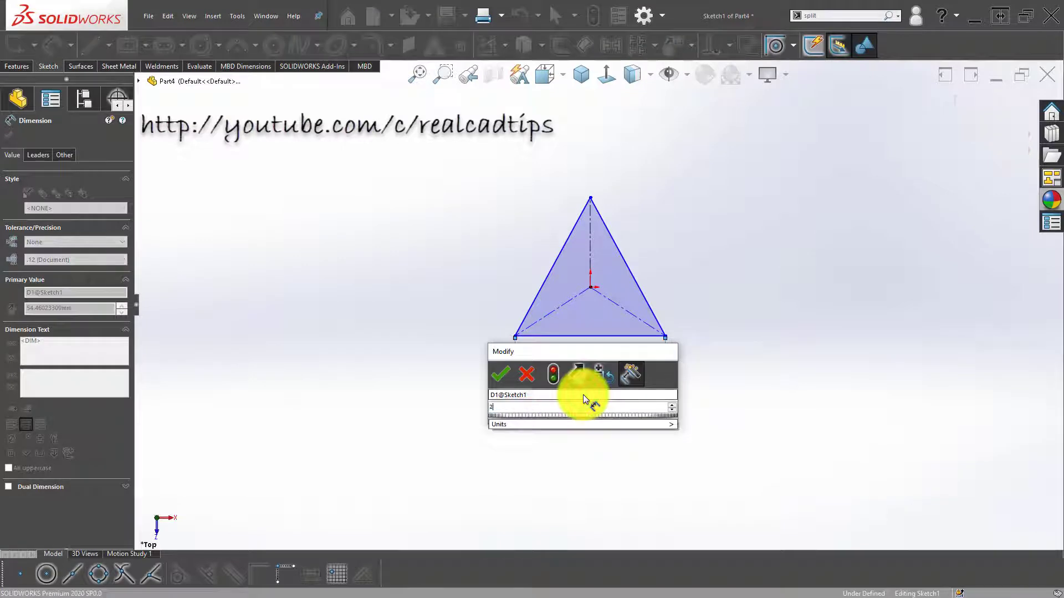
pyautogui.press('Return')
# Move the triangle's lower right vertex to test the sketch's remaining freedom.
pyautogui.click(803, 321)
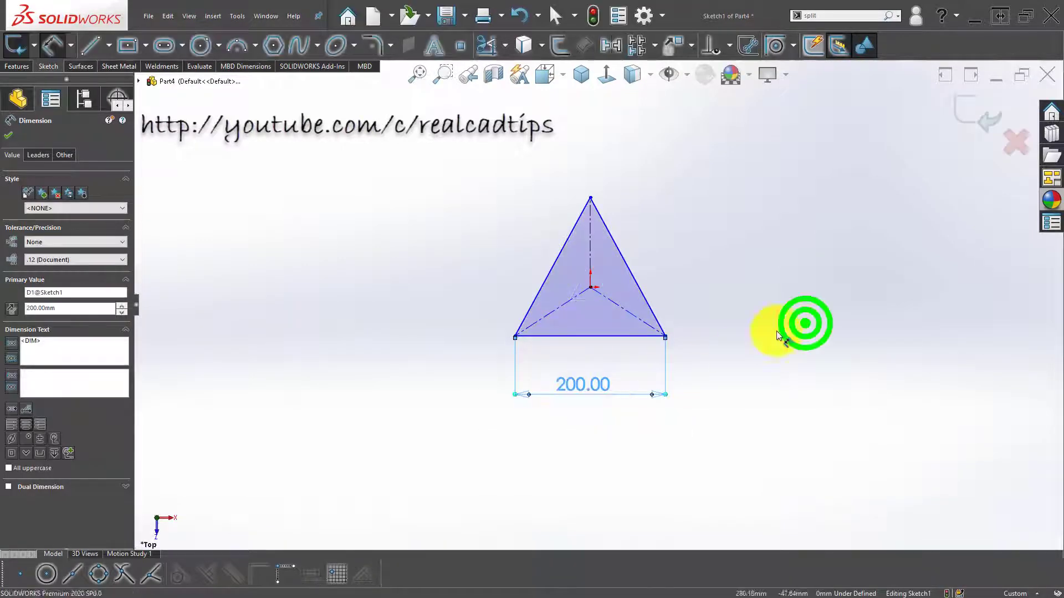
pyautogui.click(581, 337)
pyautogui.click(745, 349)
pyautogui.scroll(-3, 673, 332)
pyautogui.moveTo(647, 335); pyautogui.dragTo(568, 391)
pyautogui.click(755, 423)
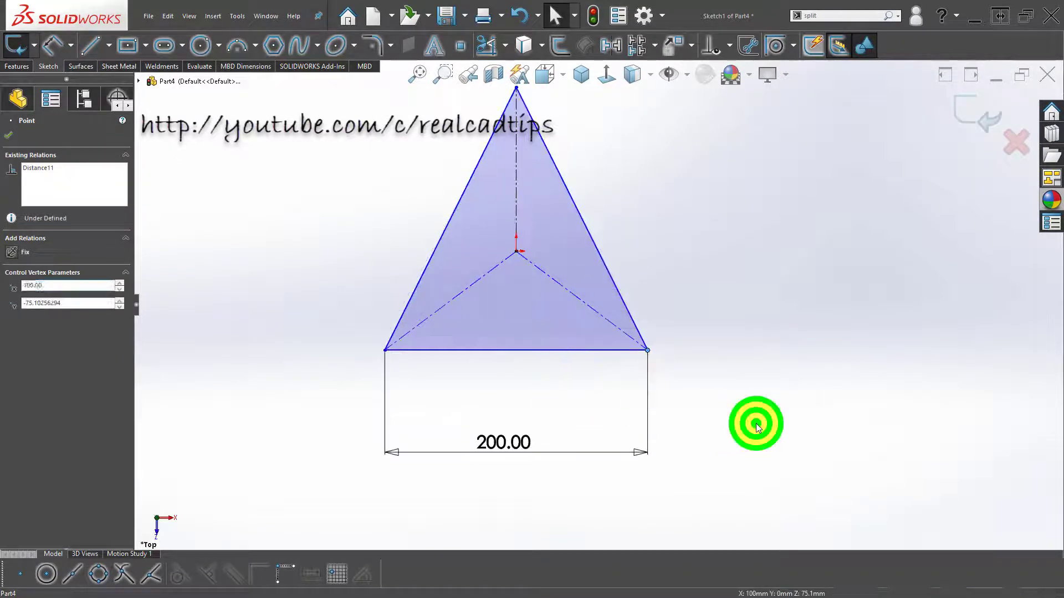
# Apply an Equal relation between the triangle's bottom side and its left side.
pyautogui.scroll(2, 556, 362)
pyautogui.keyDown('ctrl'); pyautogui.click(520, 240); pyautogui.keyUp('ctrl')
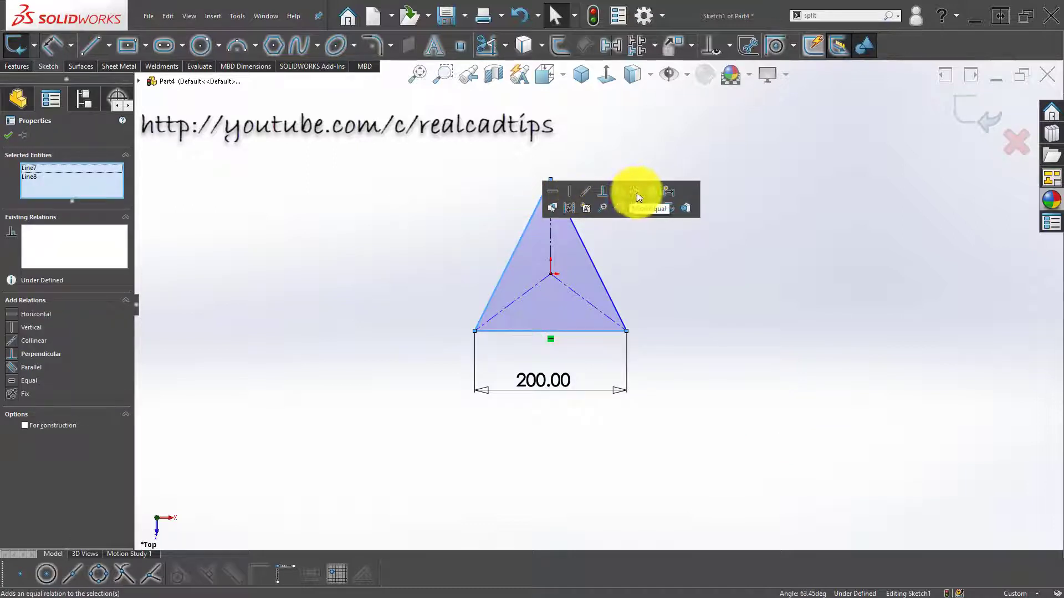
pyautogui.click(636, 195)
pyautogui.click(706, 290)
pyautogui.scroll(1, 562, 361)
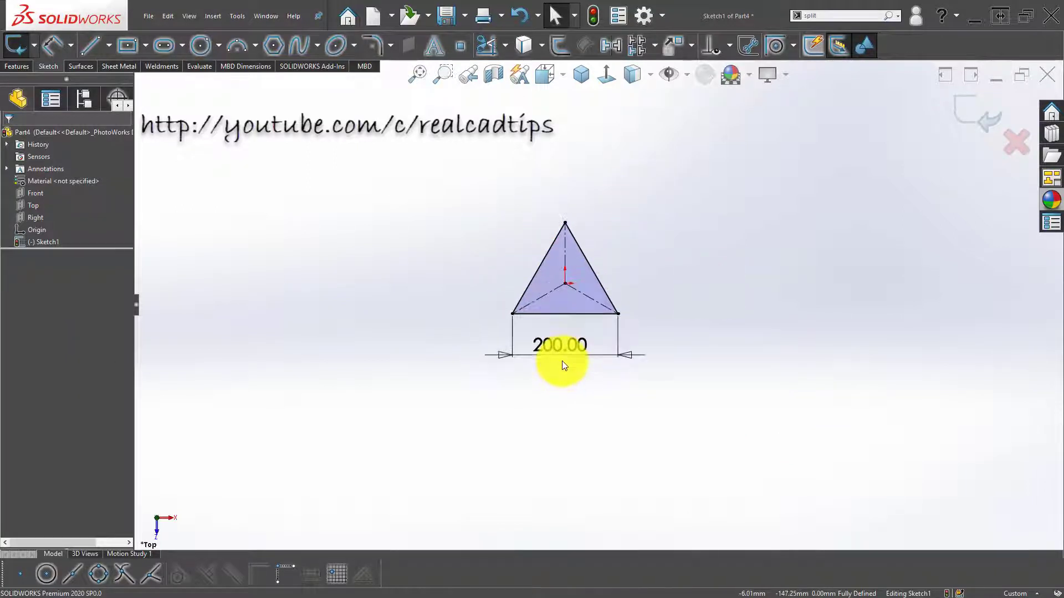
# Set the triangle's bottom side length to 300 mm and exit the sketch.
pyautogui.moveTo(560, 268); pyautogui.dragTo(601, 284, button='middle')
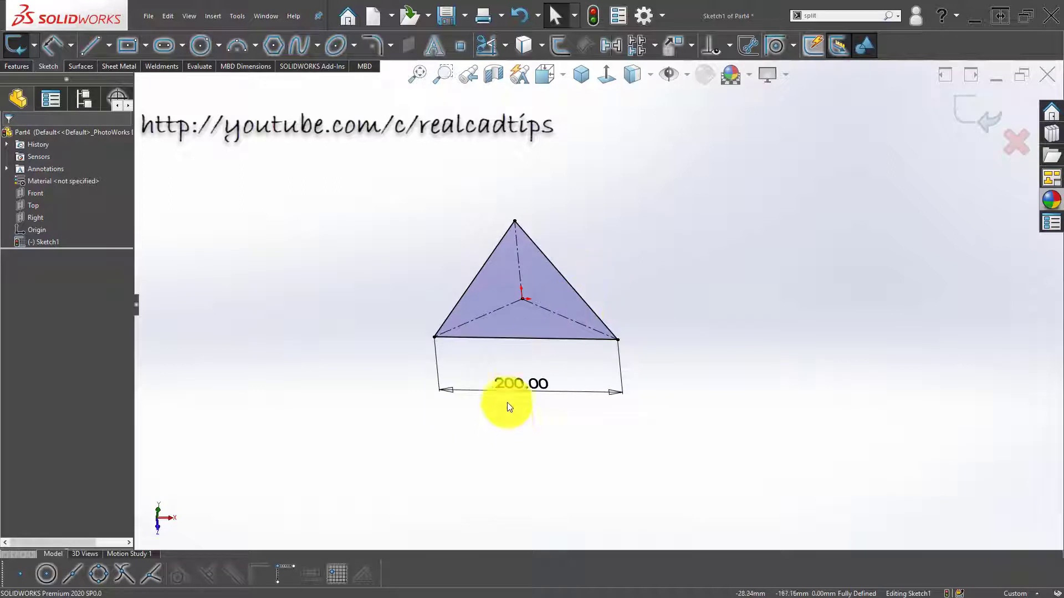
pyautogui.doubleClick(535, 383)
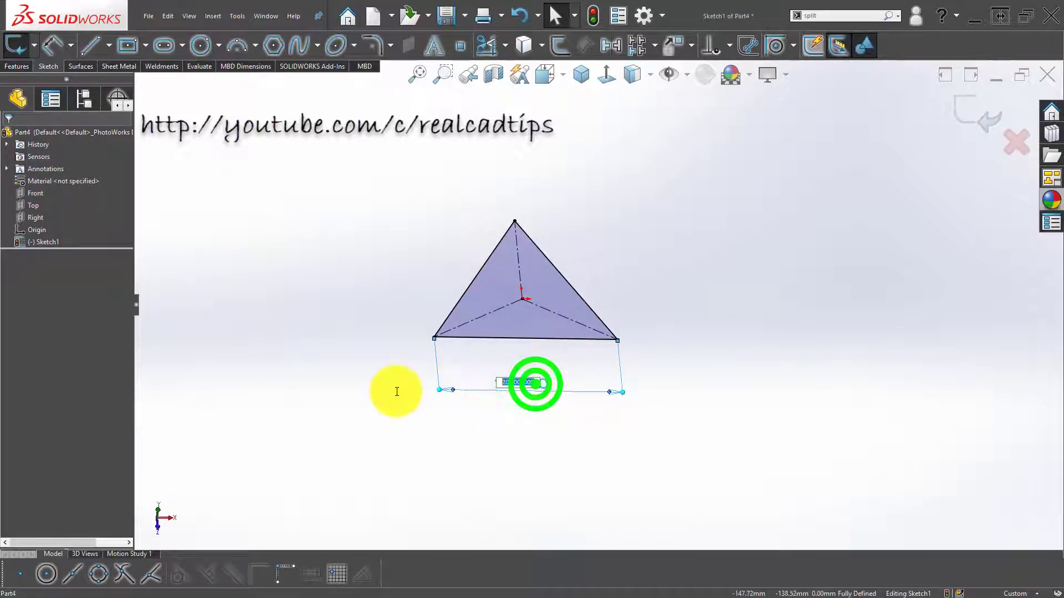
pyautogui.write('300')
pyautogui.press('Return')
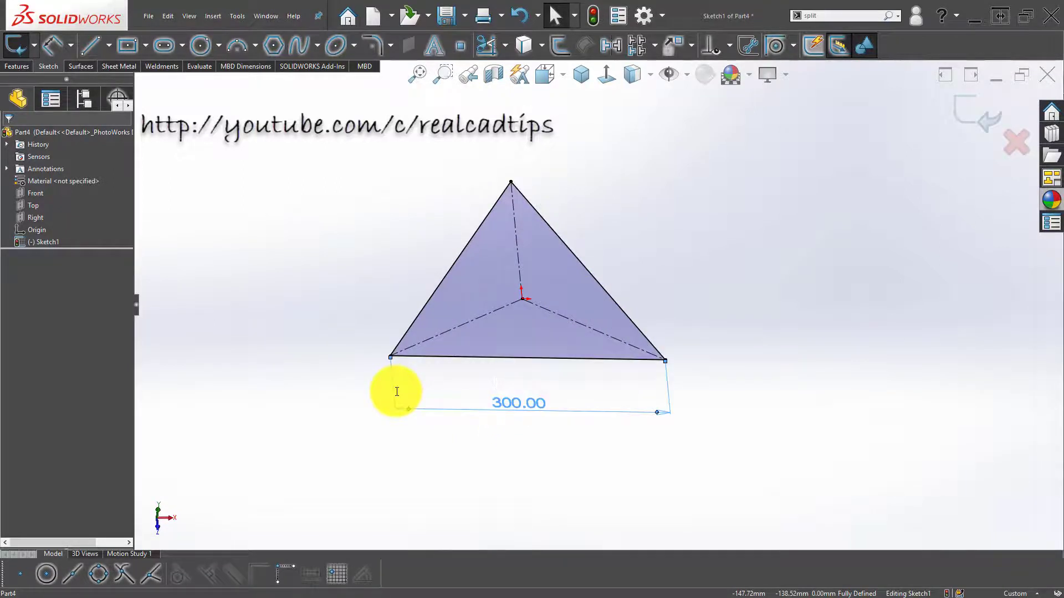
pyautogui.click(732, 214)
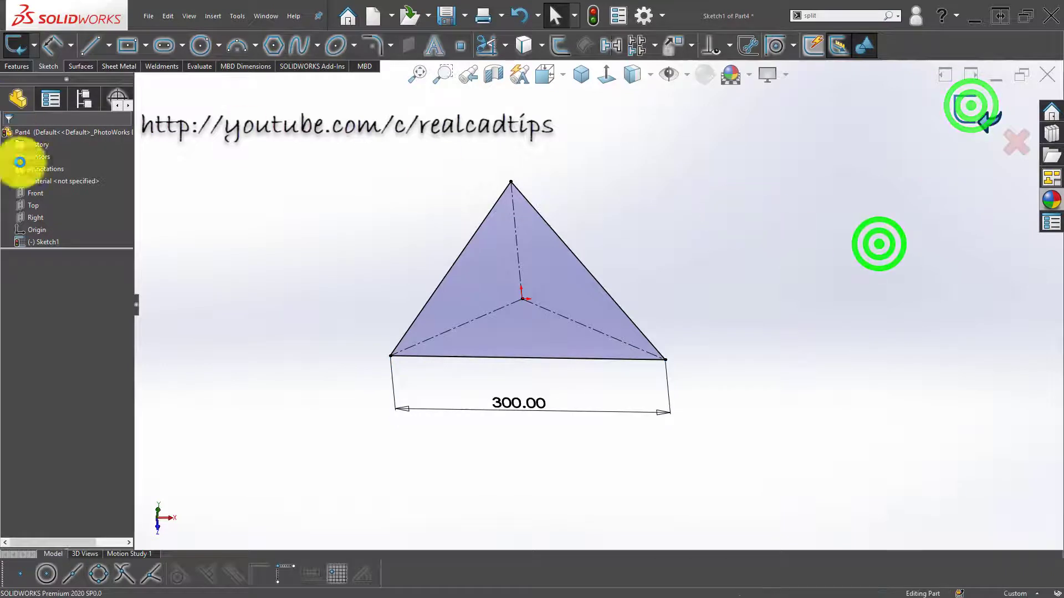
# Start a new sketch on the Front plane, viewed normal to it, with the base triangle sketch hidden.
pyautogui.click(38, 194)
pyautogui.moveTo(387, 352); pyautogui.dragTo(311, 239, button='middle')
pyautogui.rightClick(45, 189)
pyautogui.click(46, 179)
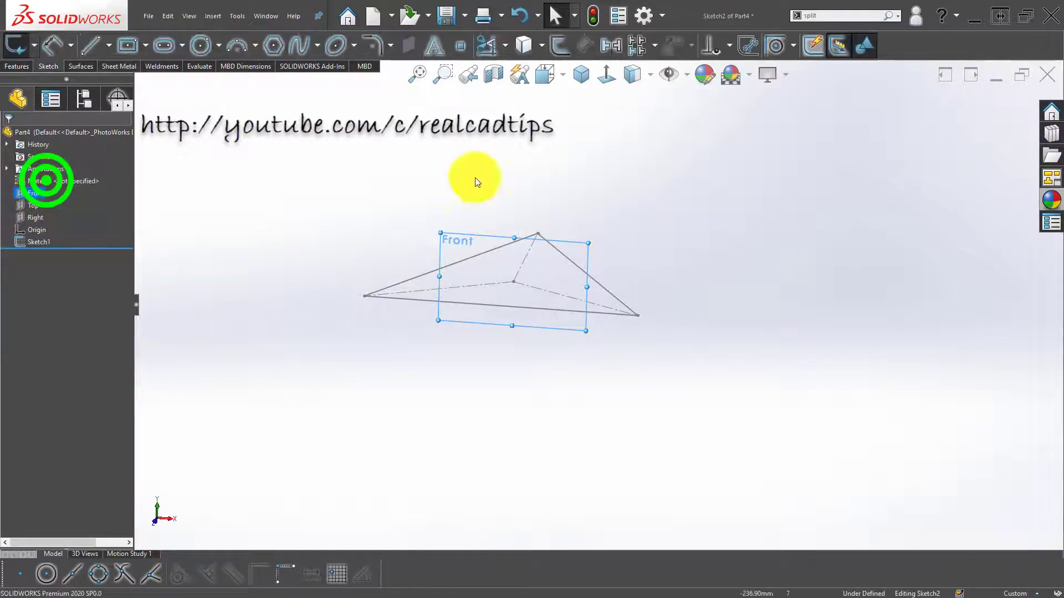
pyautogui.click(484, 174)
pyautogui.click(610, 72)
pyautogui.click(541, 197)
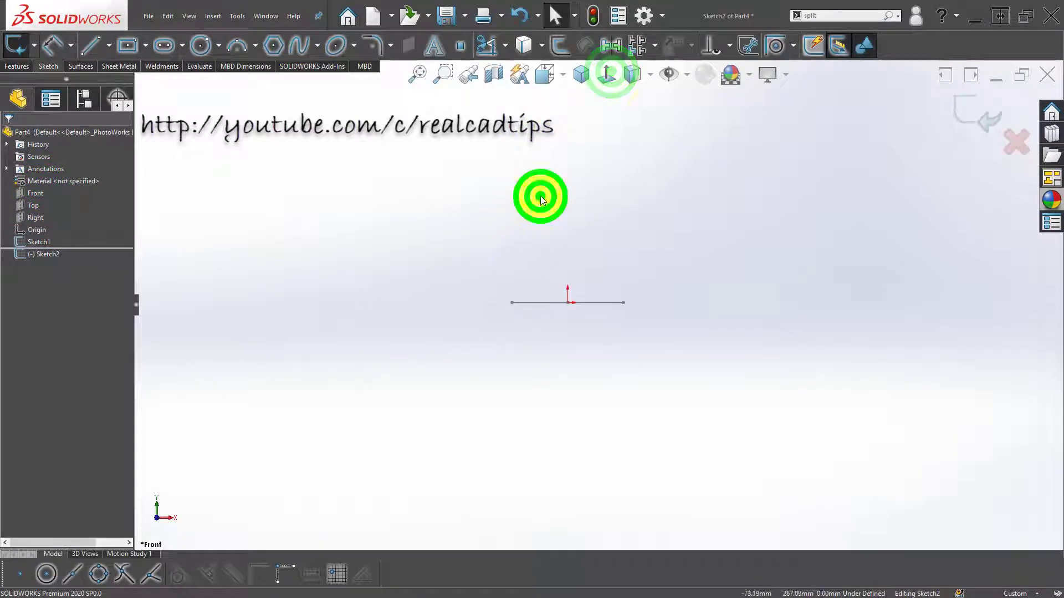
pyautogui.click(672, 75)
pyautogui.click(412, 232)
# Sketch a vertical construction centerline about 525 mm long upward from the origin.
pyautogui.click(108, 45)
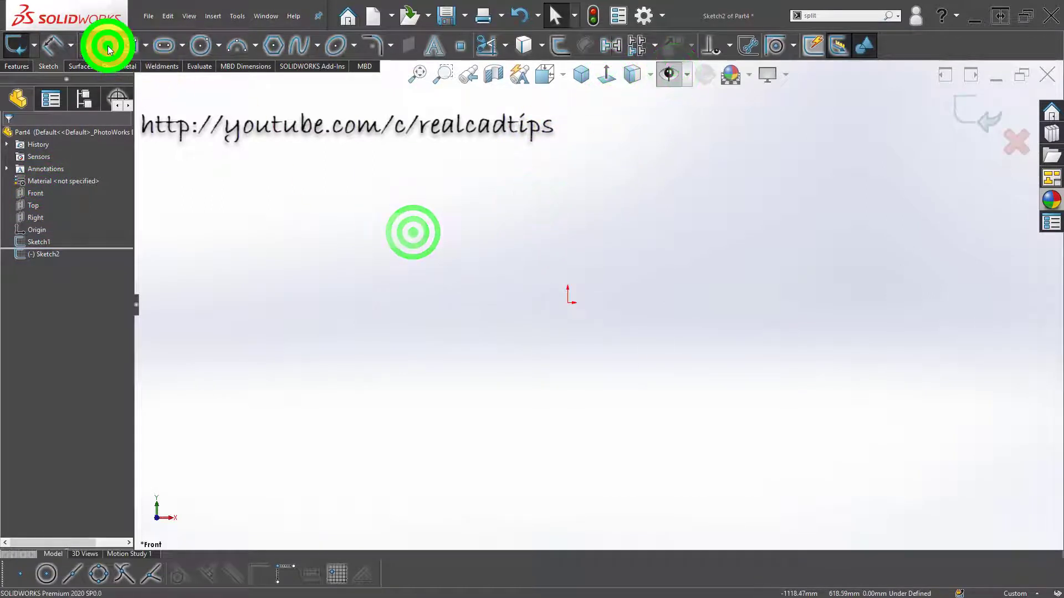
pyautogui.click(108, 78)
pyautogui.click(568, 302)
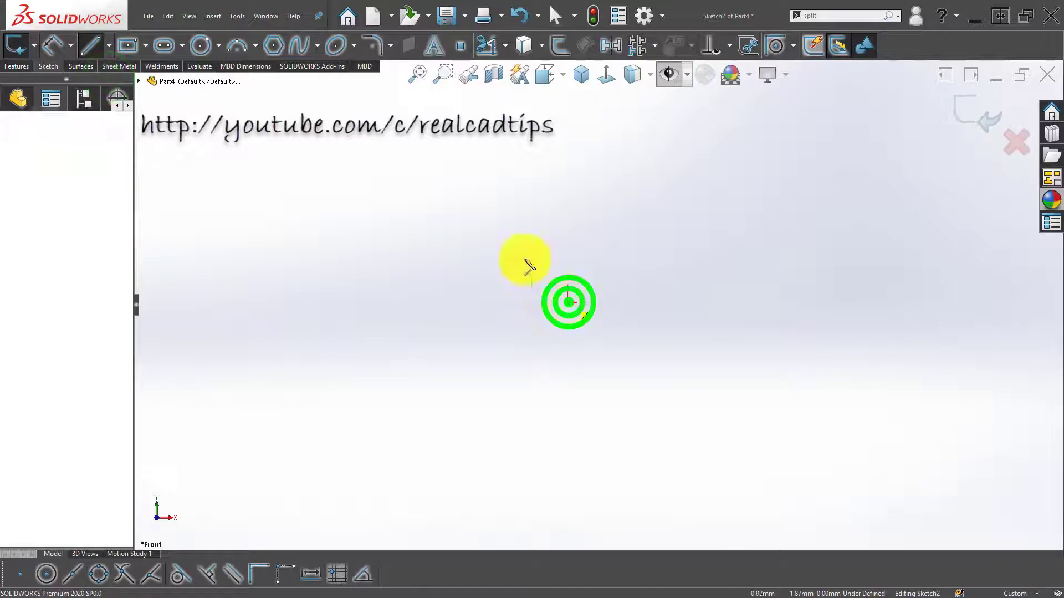
pyautogui.click(566, 108)
pyautogui.doubleClick(479, 173)
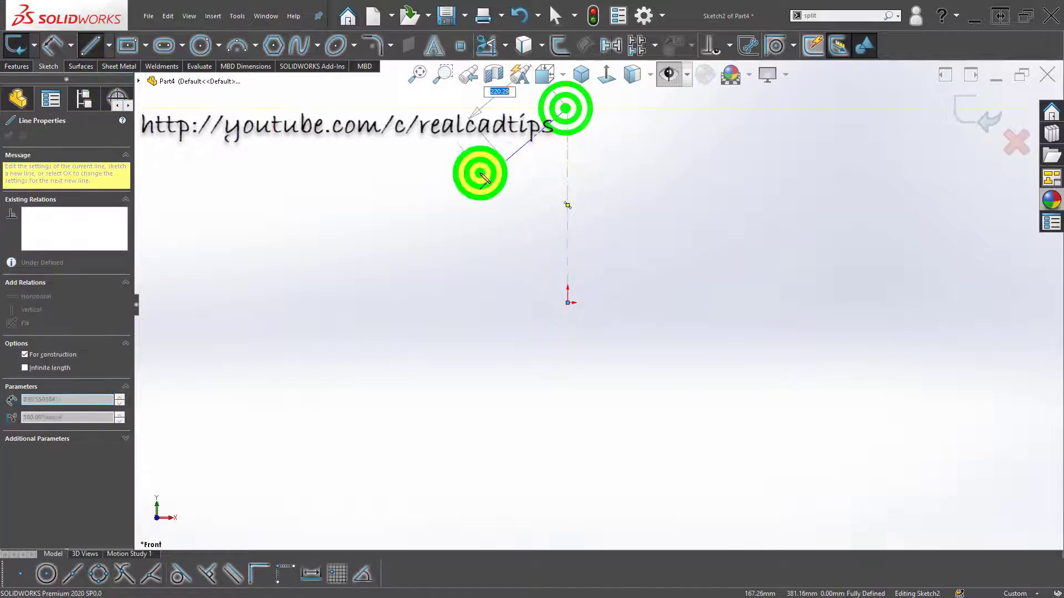
# Set the vertical centerline's length to 400 mm and exit the sketch.
pyautogui.moveTo(490, 265); pyautogui.dragTo(516, 211, button='right')
pyautogui.click(565, 160)
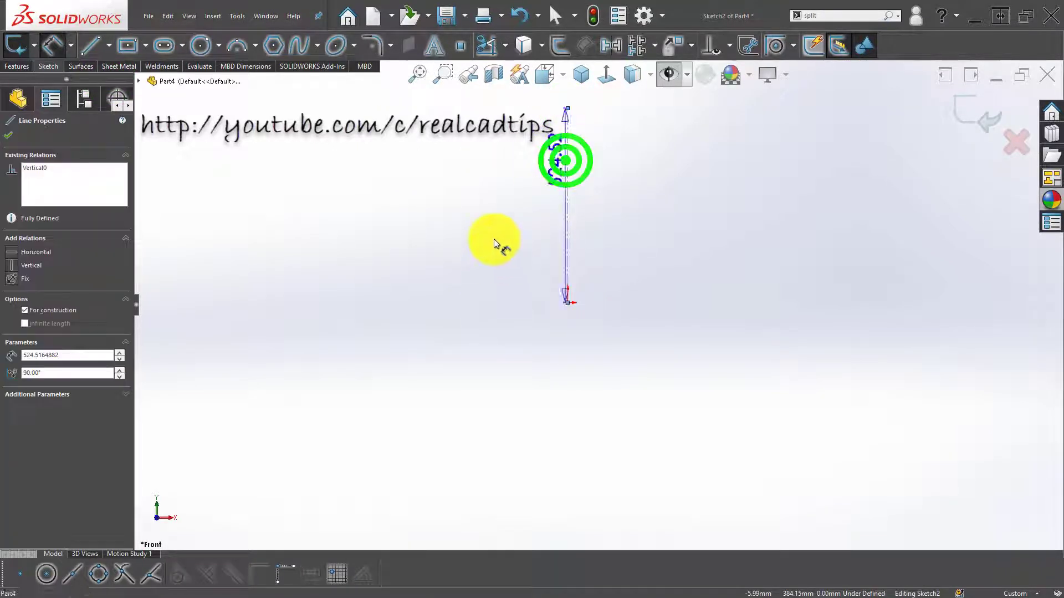
pyautogui.click(488, 226)
pyautogui.write('400')
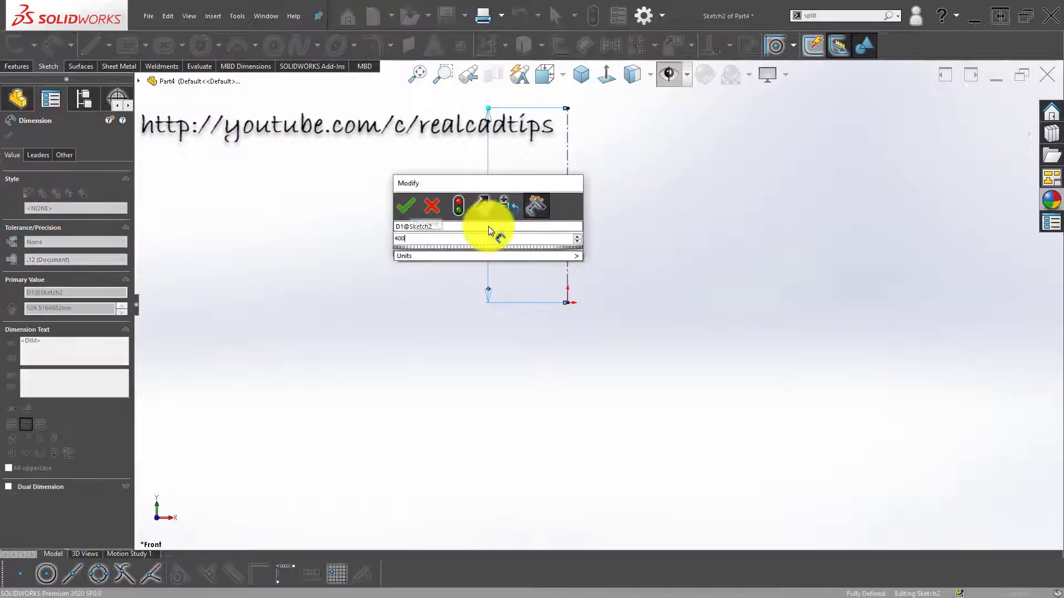
pyautogui.press('Return')
pyautogui.click(400, 246)
pyautogui.click(664, 199)
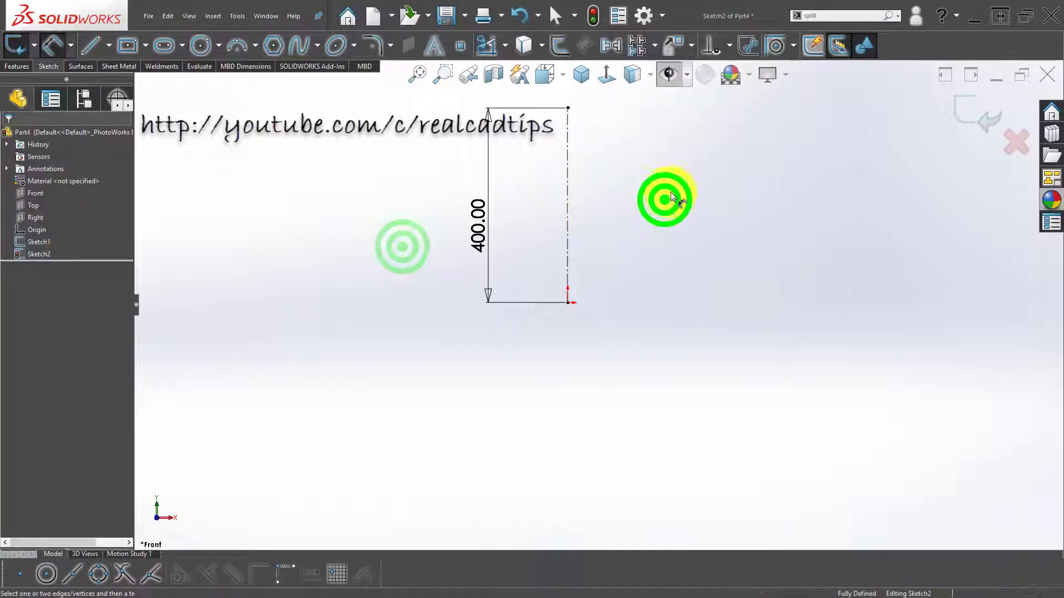
pyautogui.click(981, 109)
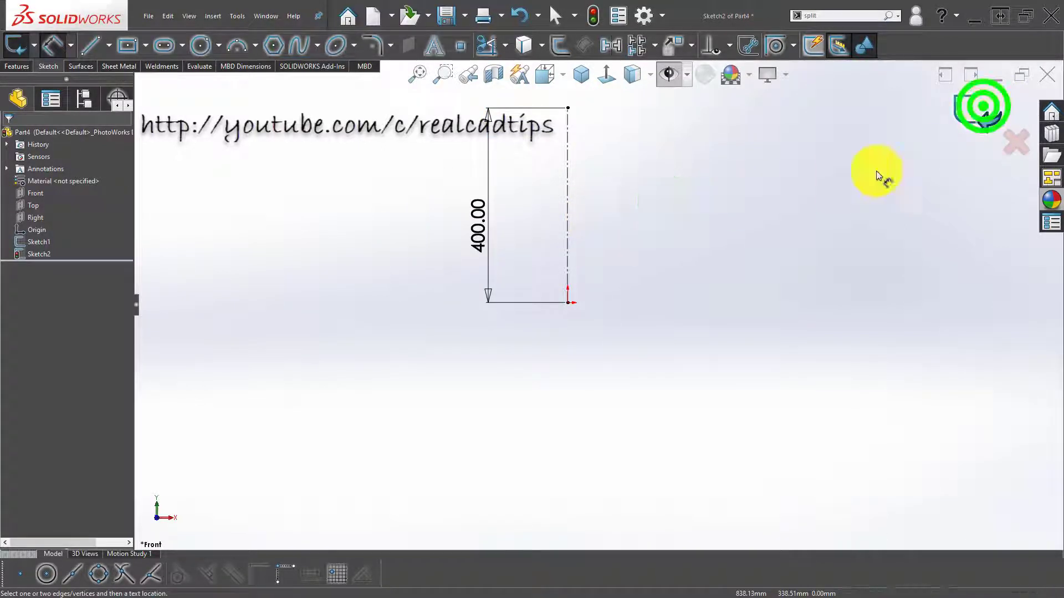
pyautogui.click(717, 248)
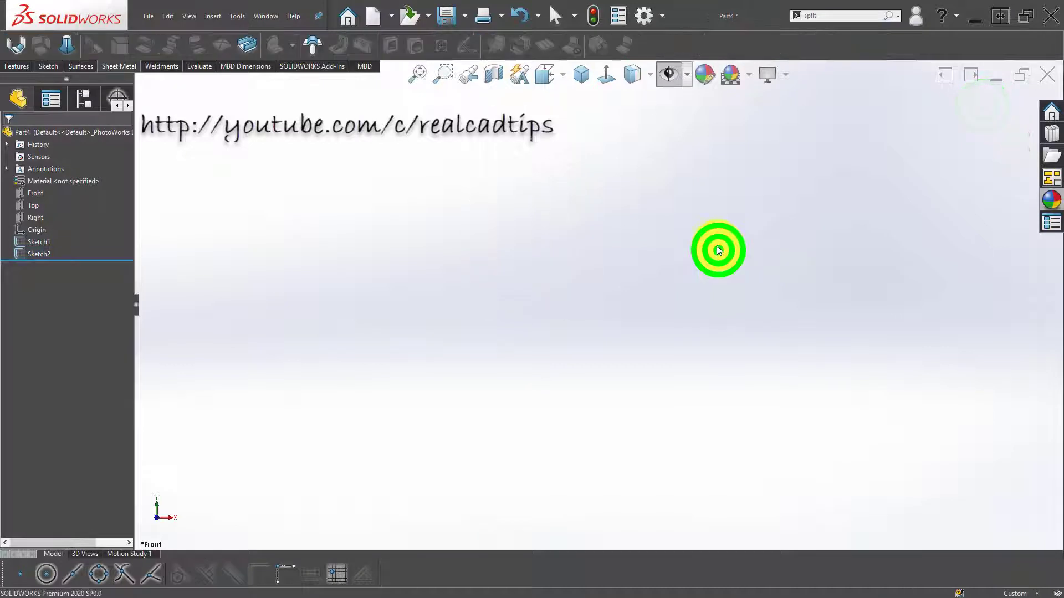
# Edit the centerline sketch to add a sketch point at the line's upper end, and exit the sketch.
pyautogui.click(40, 251)
pyautogui.click(46, 217)
pyautogui.click(415, 271)
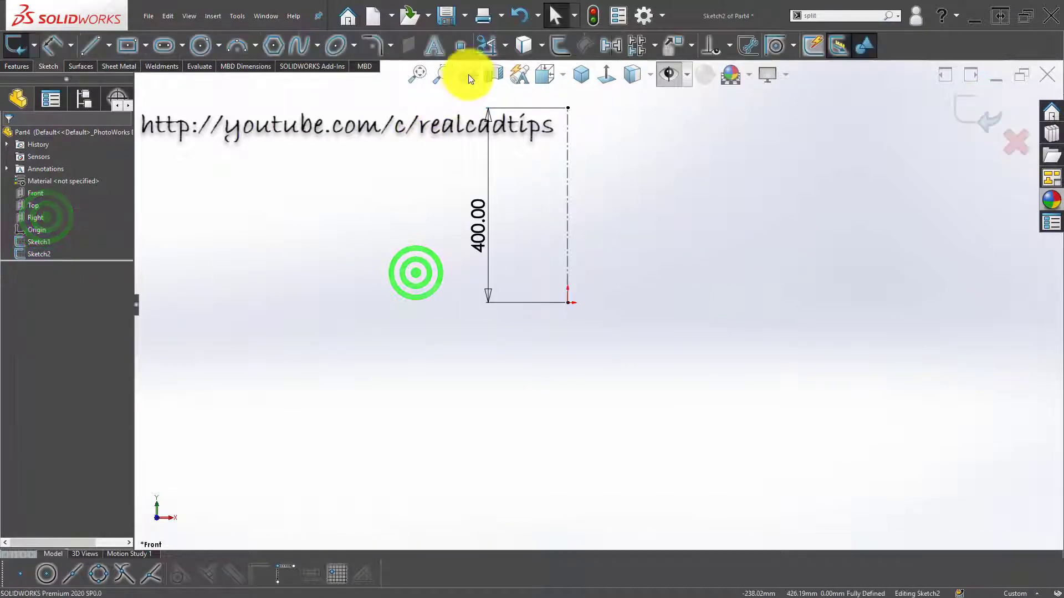
pyautogui.click(462, 44)
pyautogui.click(568, 107)
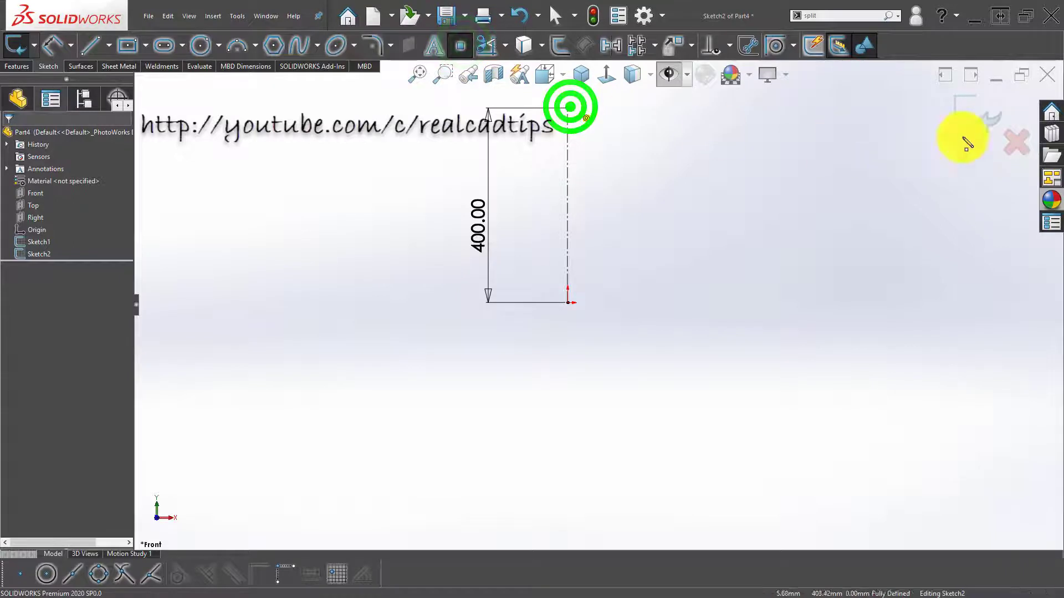
pyautogui.click(978, 108)
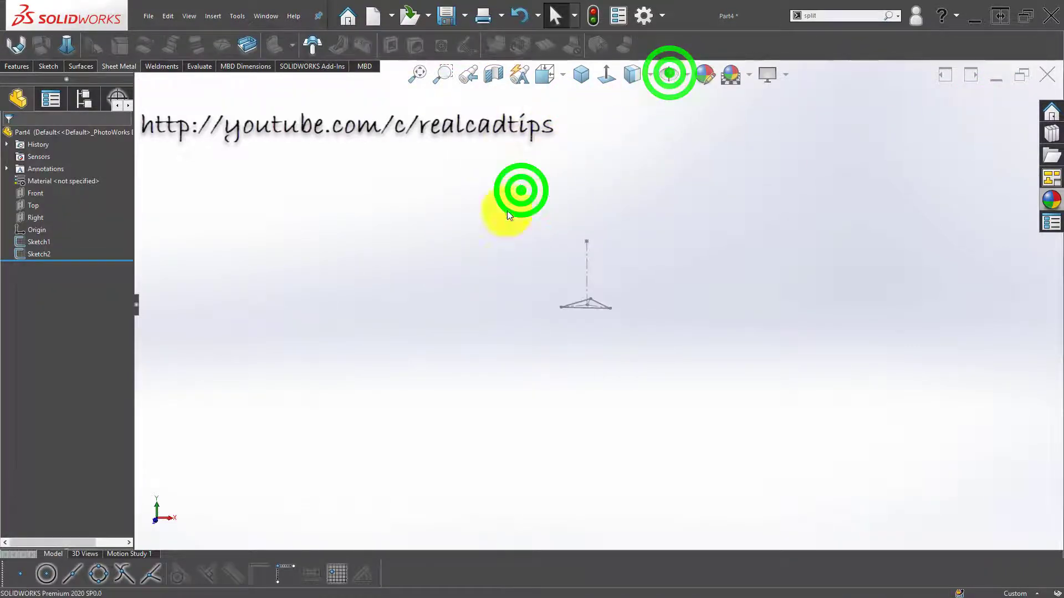
# Create a solid Loft from the base triangle sketch to the apex point above it.
pyautogui.moveTo(625, 292); pyautogui.dragTo(628, 311, button='middle')
pyautogui.scroll(-4, 688, 275)
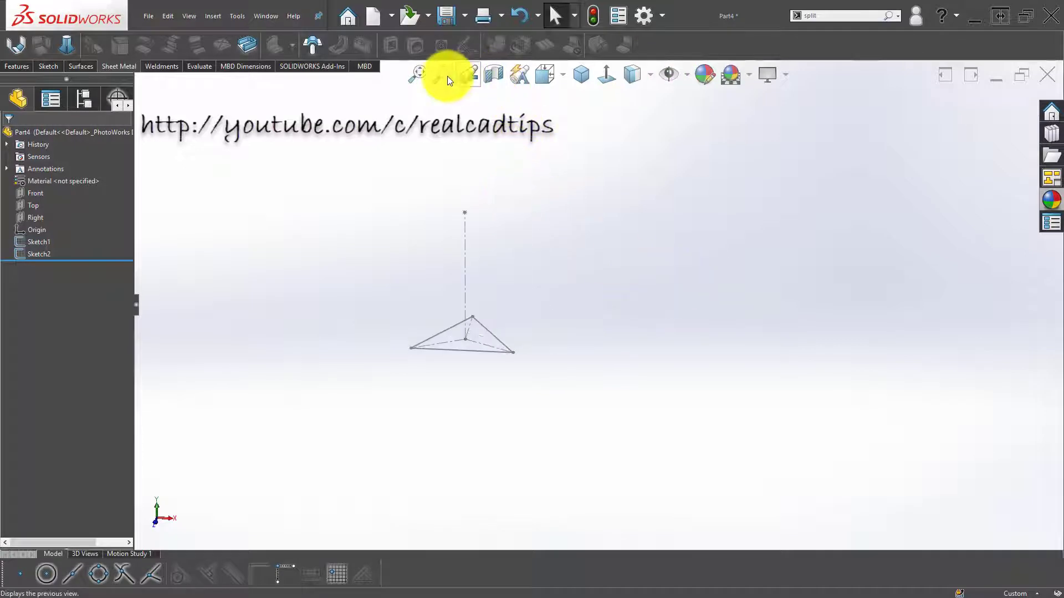
pyautogui.click(577, 73)
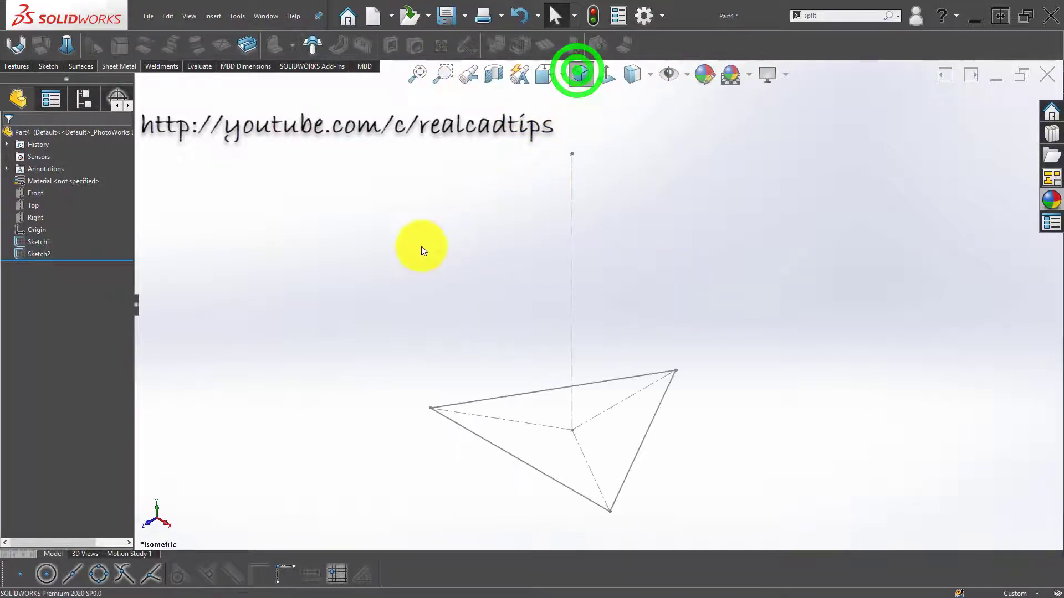
pyautogui.scroll(1, 752, 338)
pyautogui.click(281, 244)
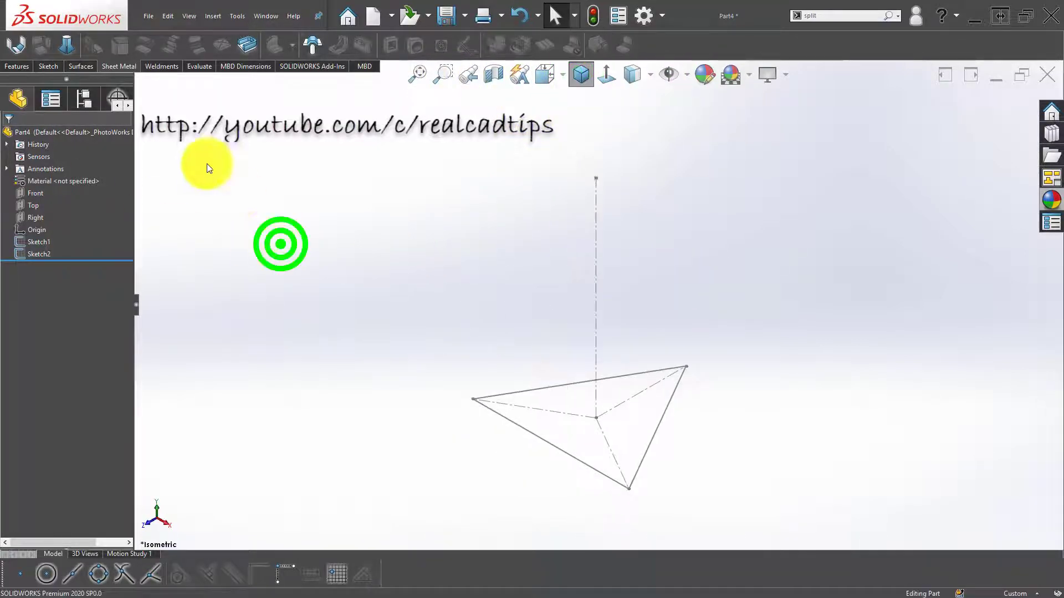
pyautogui.click(62, 51)
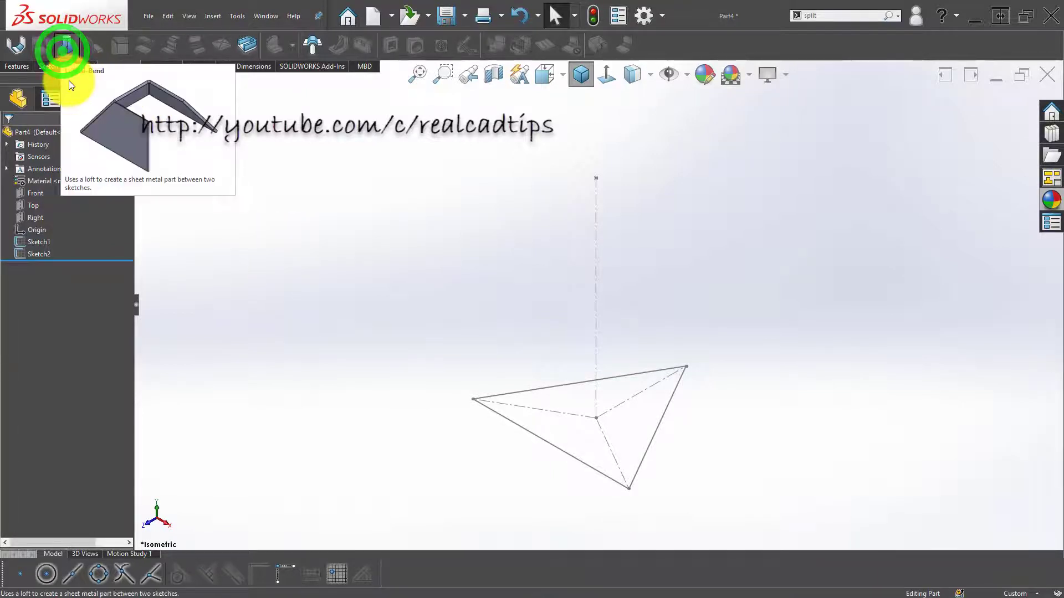
pyautogui.click(22, 69)
pyautogui.click(100, 45)
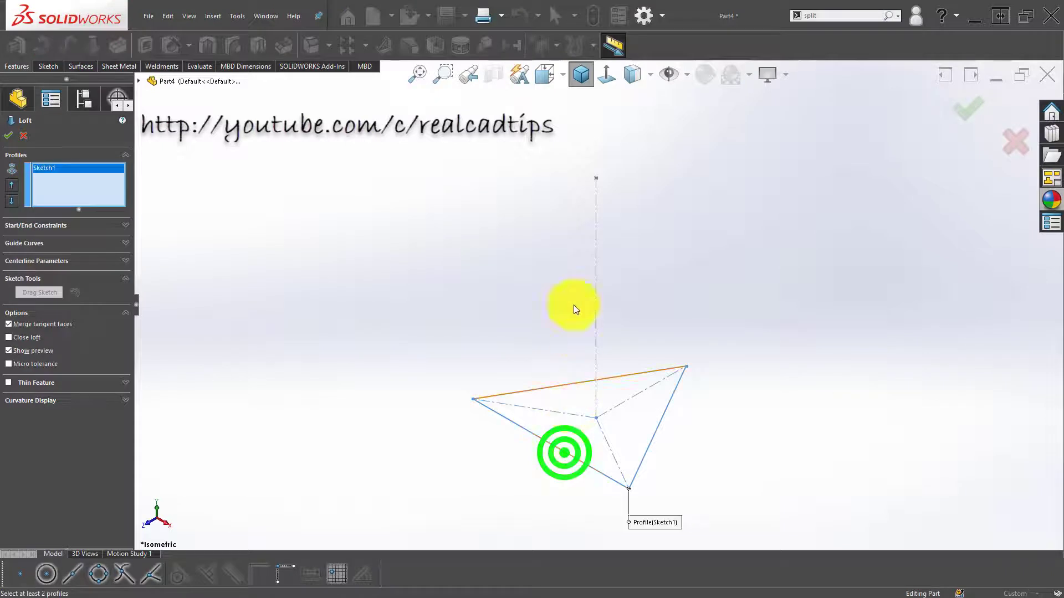
pyautogui.click(597, 178)
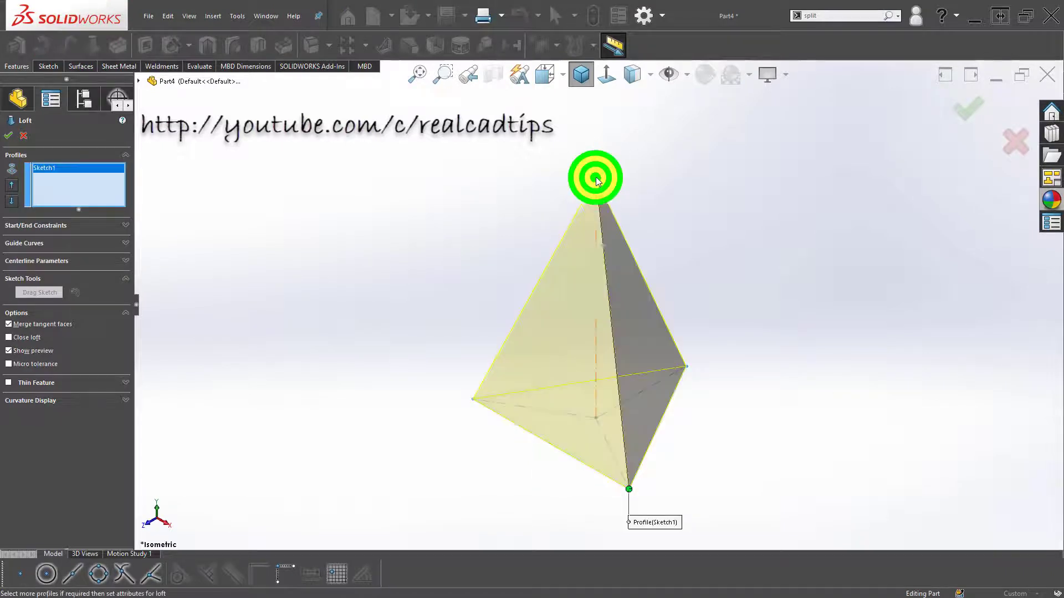
pyautogui.click(964, 113)
pyautogui.click(842, 194)
pyautogui.click(340, 168)
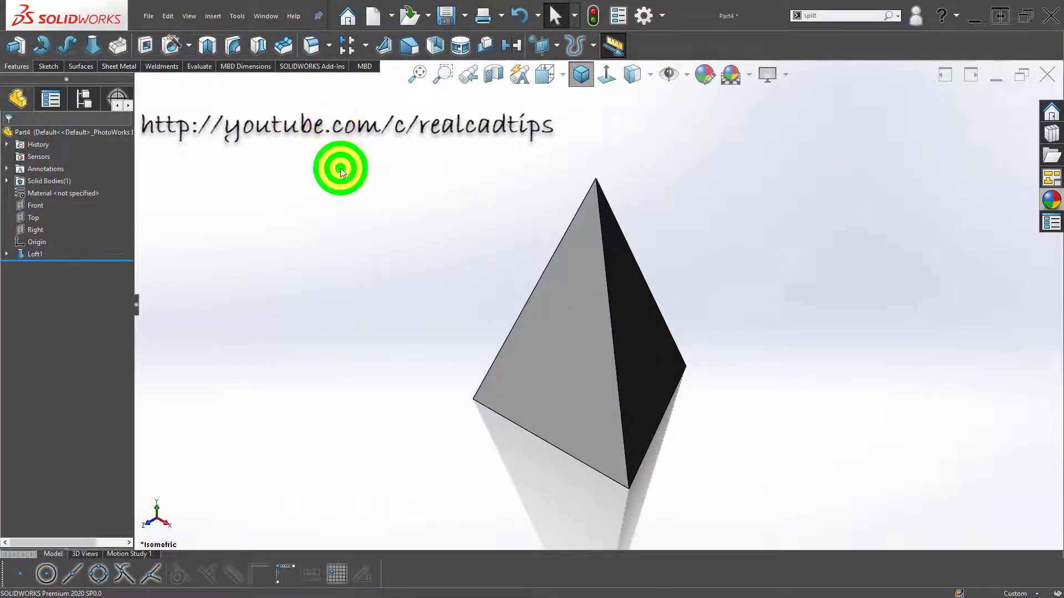
# Reopen the loft's definition to review its two profiles and close it without changes.
pyautogui.click(29, 256)
pyautogui.click(39, 225)
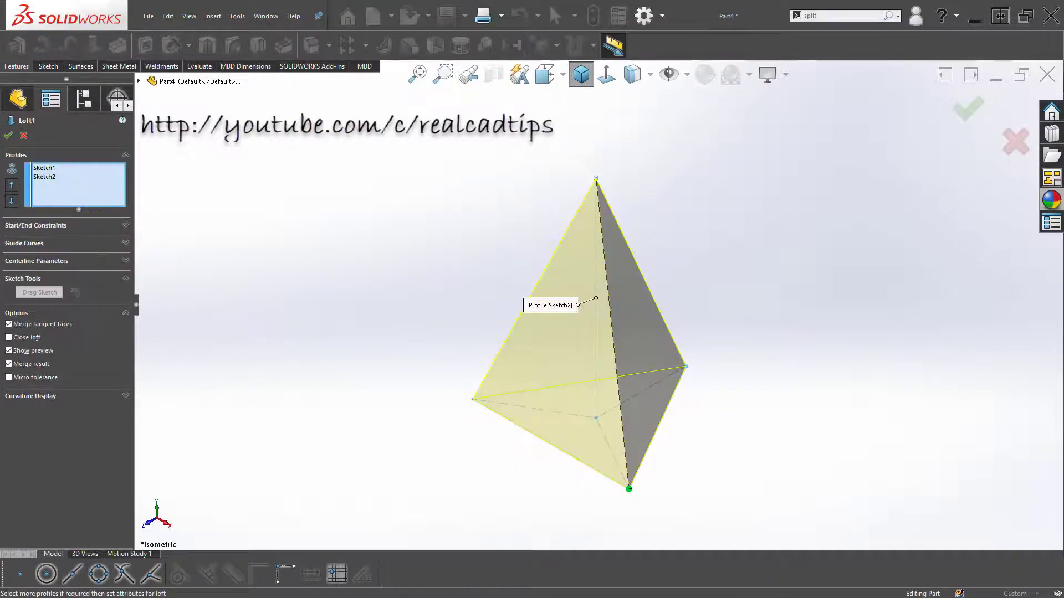
pyautogui.press('Return')
pyautogui.click(225, 204)
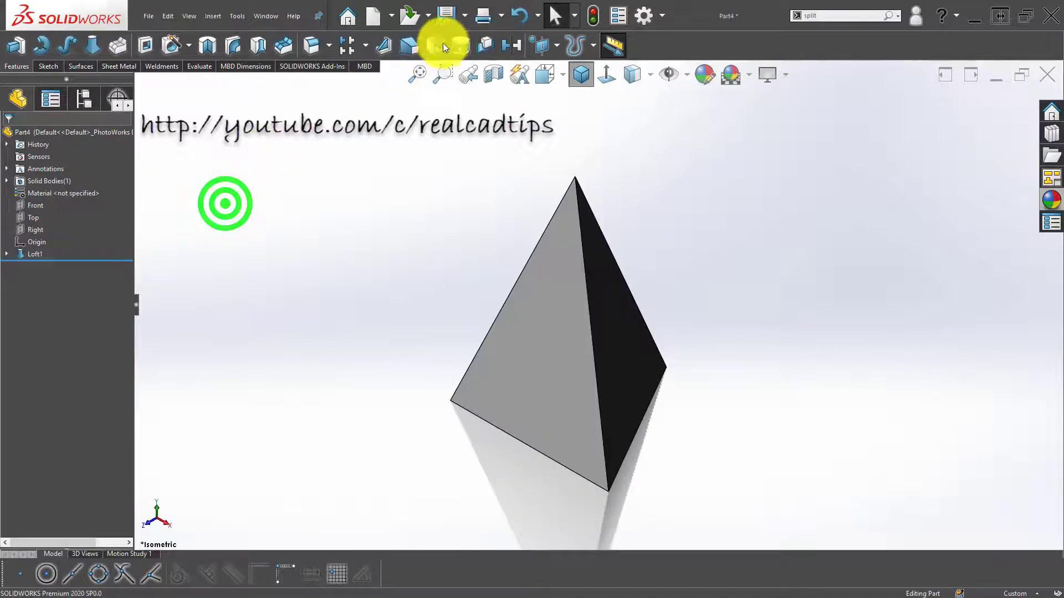
pyautogui.click(437, 42)
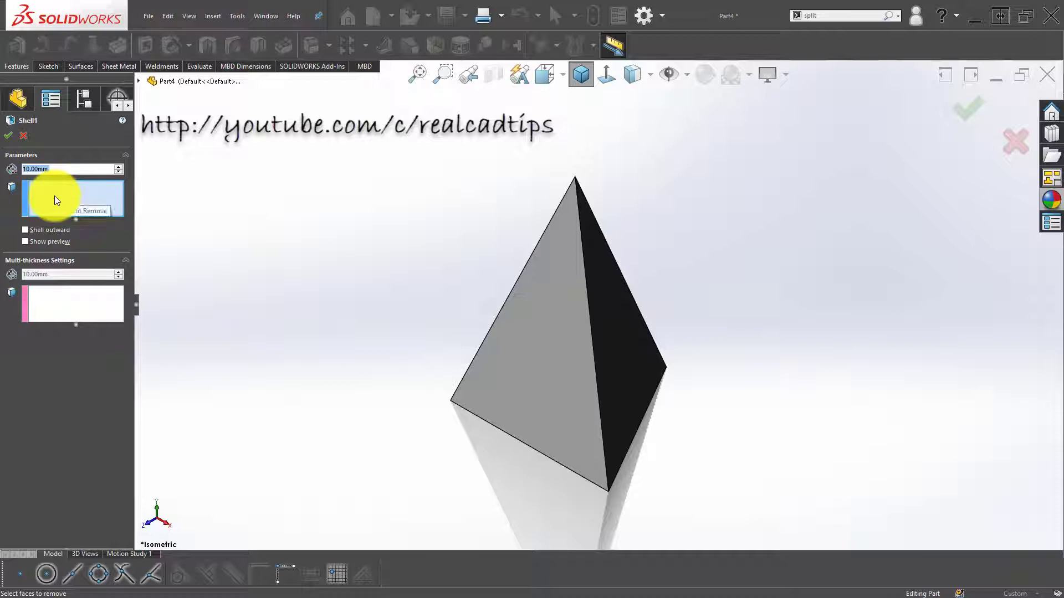
pyautogui.press('Escape')
pyautogui.click(793, 257)
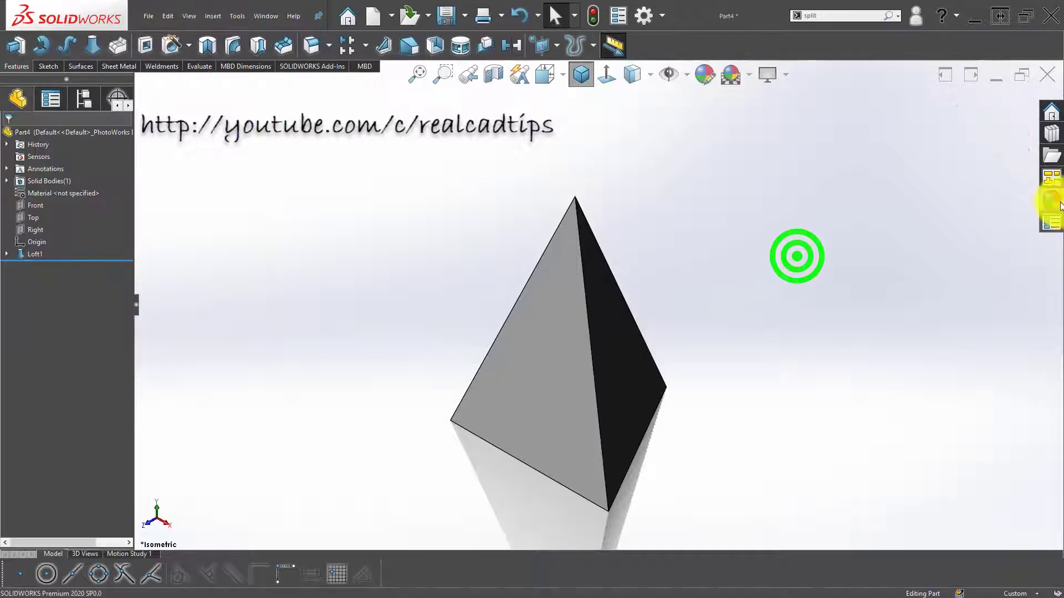
# Apply the solid Red appearance to the whole pyramid.
pyautogui.click(1049, 200)
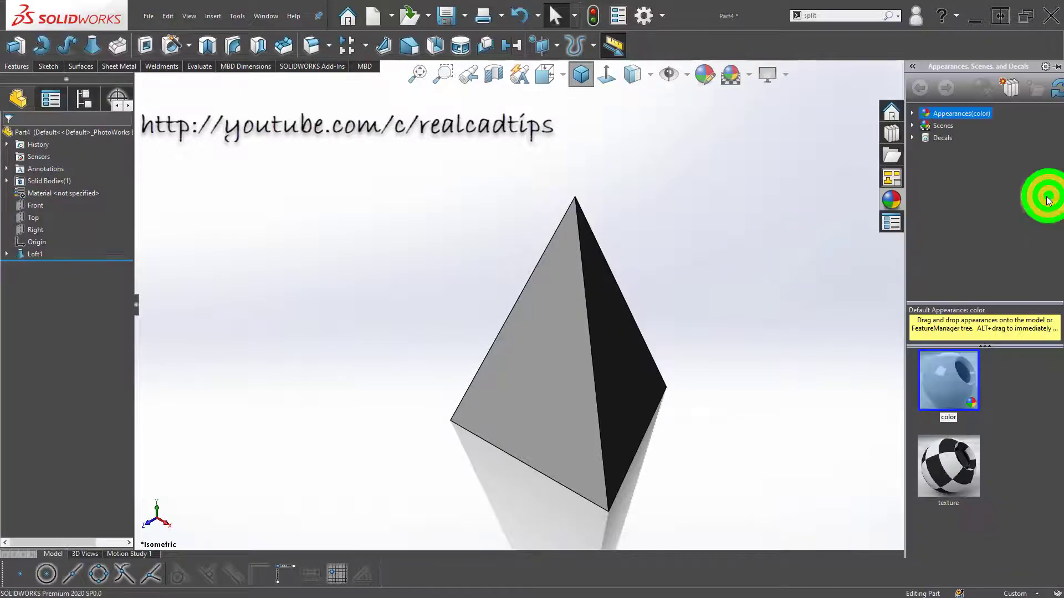
pyautogui.click(912, 113)
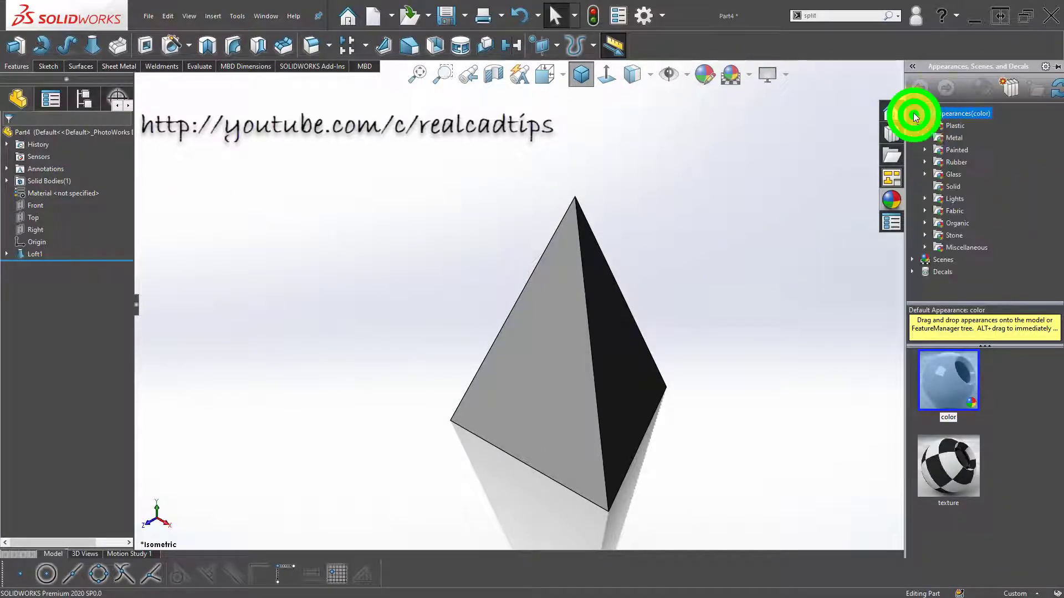
pyautogui.click(960, 193)
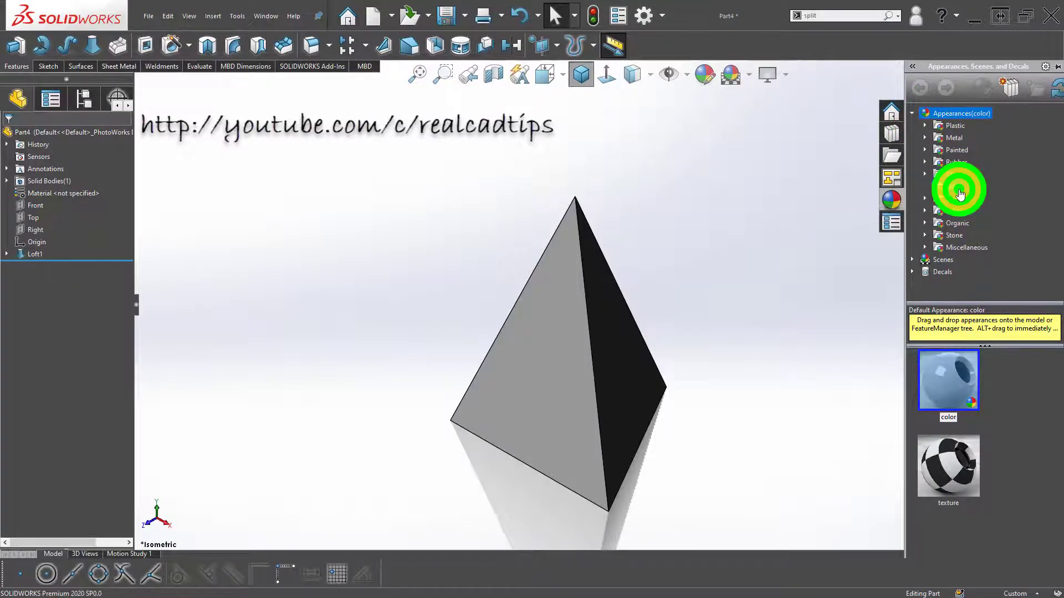
pyautogui.doubleClick(974, 486)
pyautogui.click(772, 334)
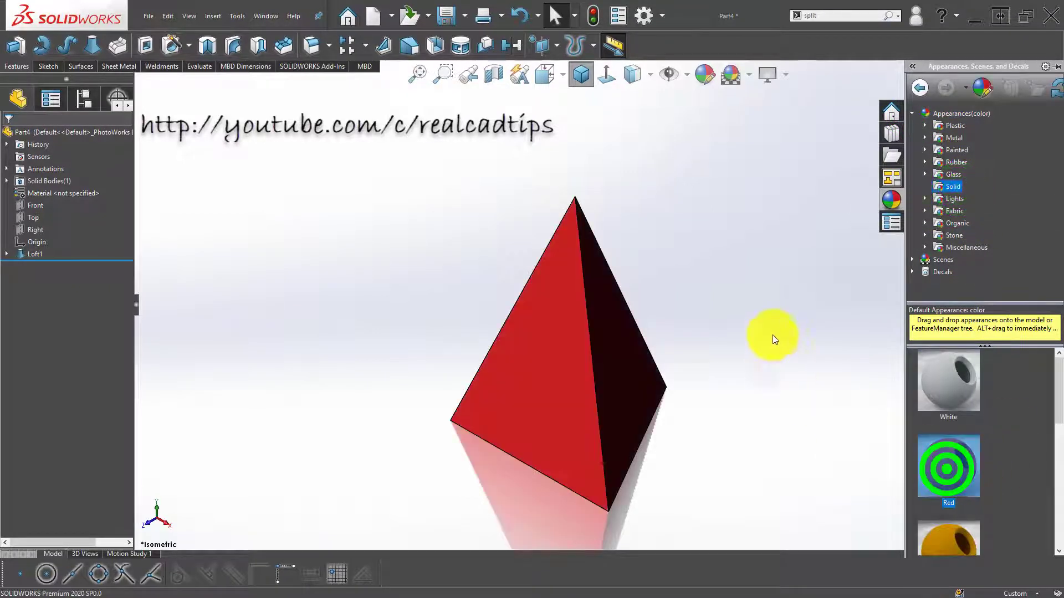
pyautogui.click(797, 322)
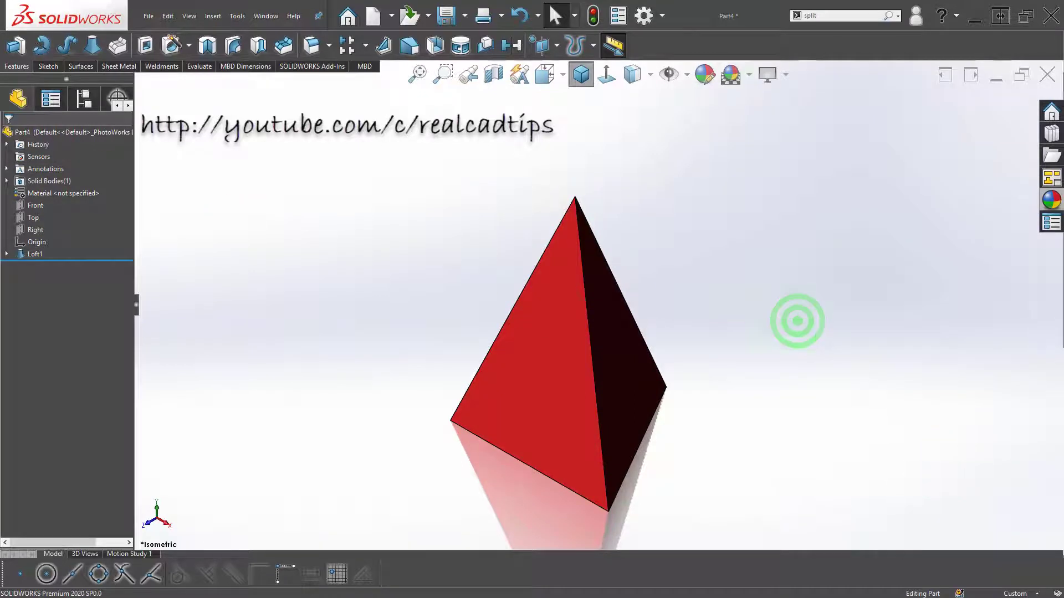
# Shell the pyramid with a 10 mm wall thickness and no faces removed.
pyautogui.keyDown('ctrl'); pyautogui.moveTo(178, 225); pyautogui.dragTo(178, 190, button='middle'); pyautogui.keyUp('ctrl')
pyautogui.click(264, 205)
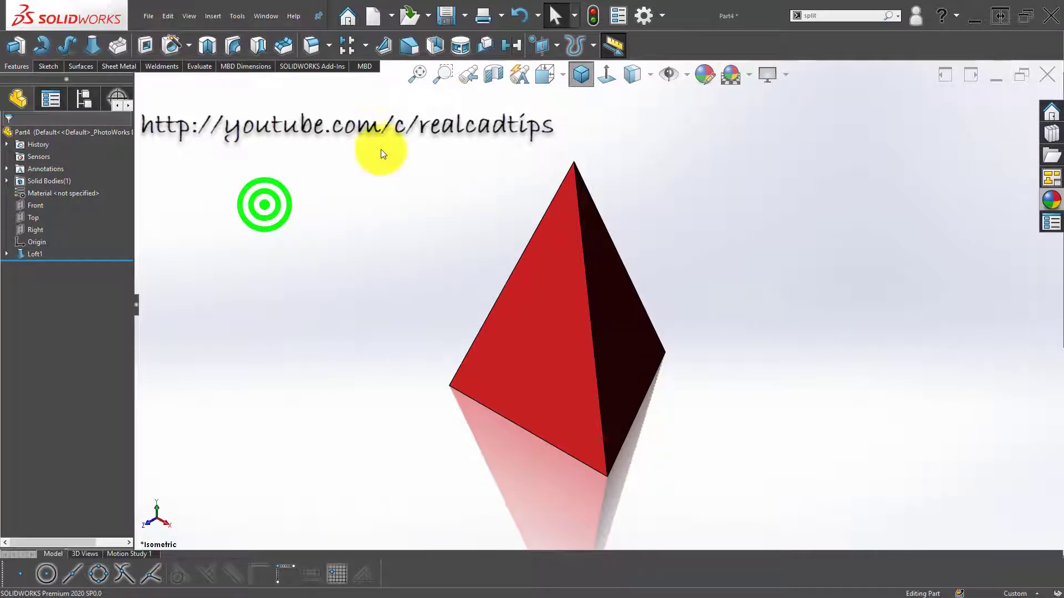
pyautogui.click(420, 157)
pyautogui.click(431, 51)
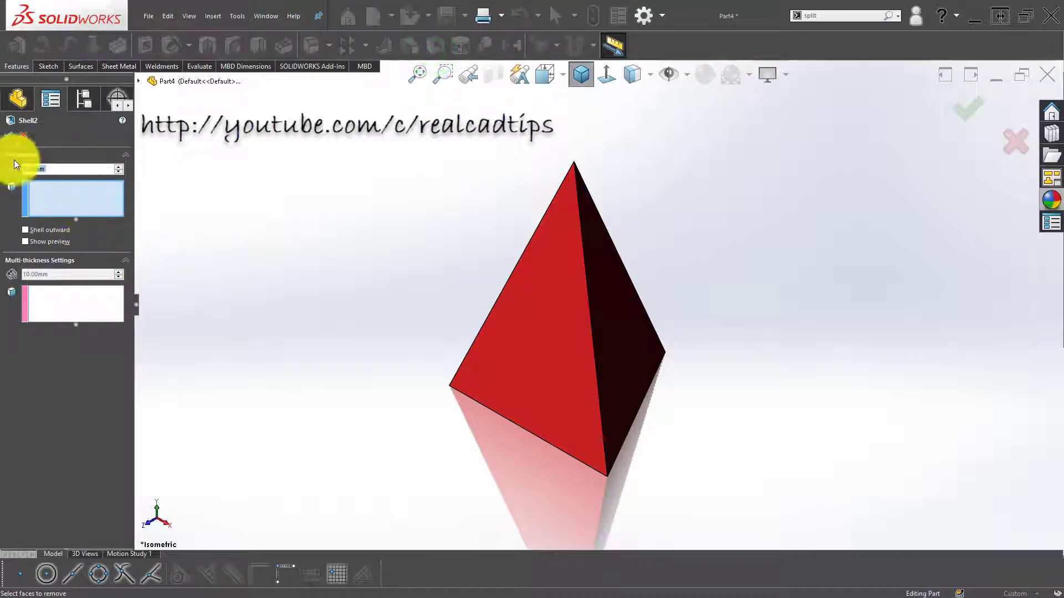
pyautogui.click(8, 135)
pyautogui.click(347, 248)
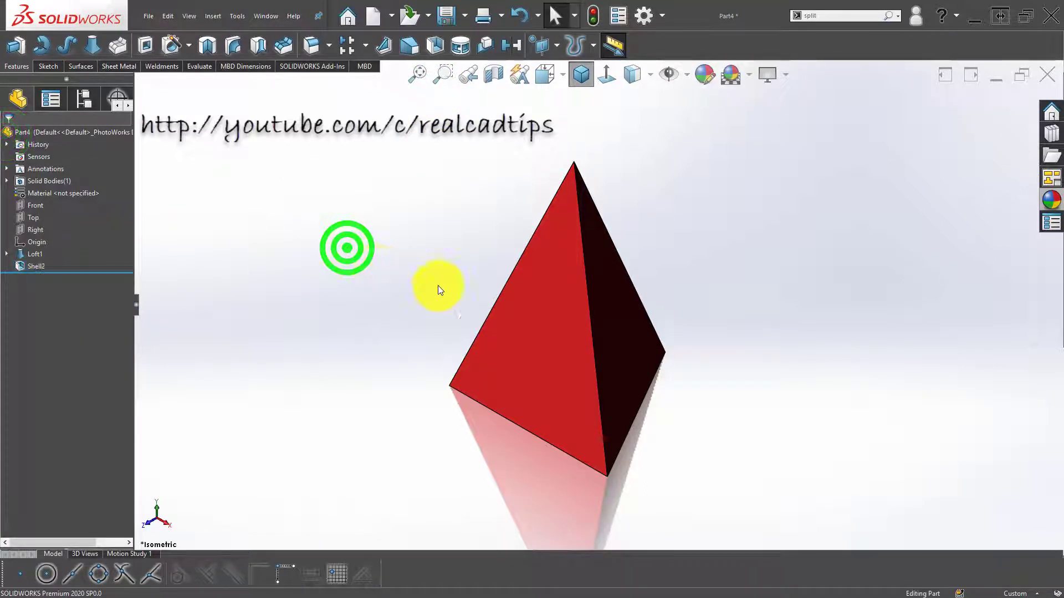
# Start a section view from the pyramid's base face and offset the section plane to -212 mm.
pyautogui.moveTo(492, 370); pyautogui.dragTo(584, 436, button='middle')
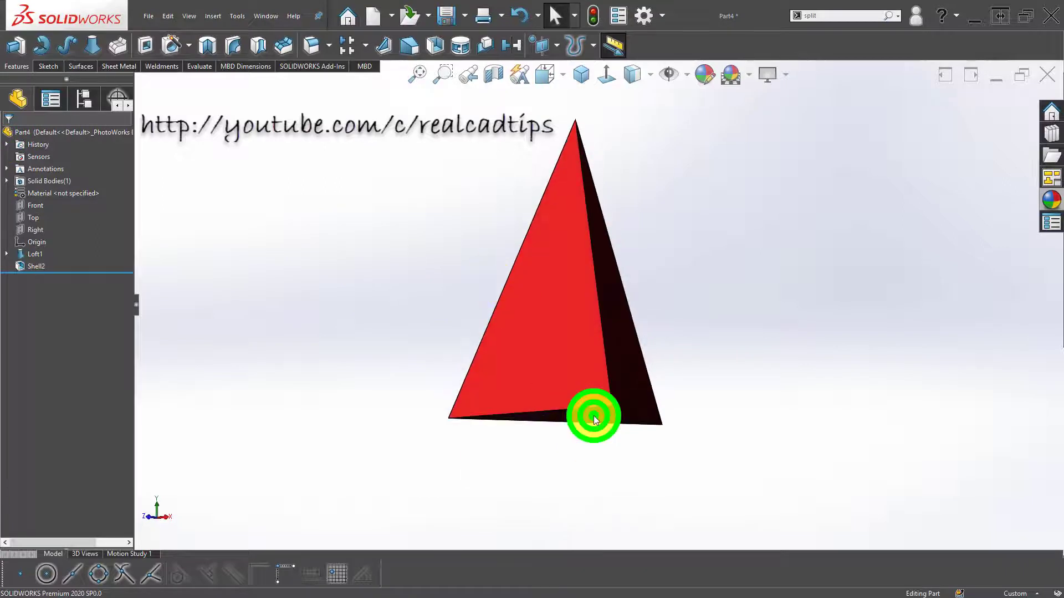
pyautogui.click(593, 416)
pyautogui.click(496, 72)
pyautogui.scroll(3, 532, 231)
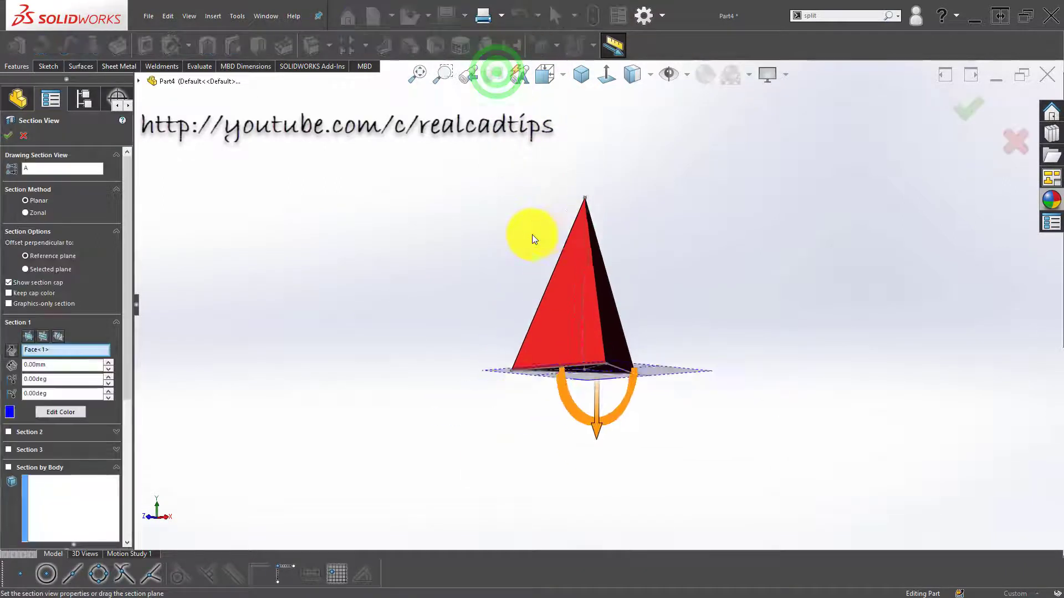
pyautogui.moveTo(532, 233); pyautogui.dragTo(525, 369, button='middle')
pyautogui.moveTo(598, 387); pyautogui.dragTo(587, 314)
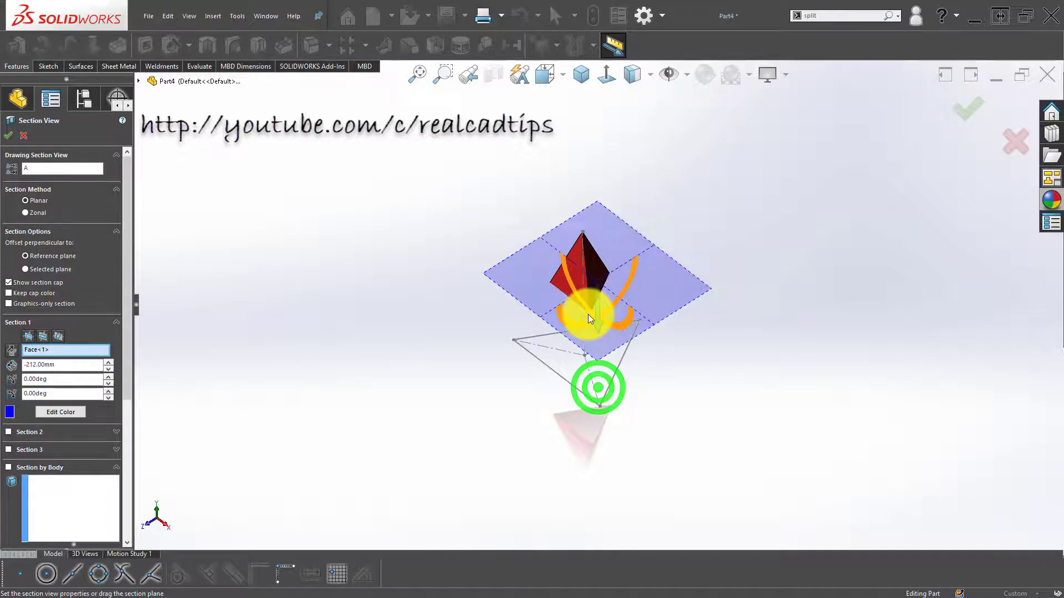
# Reverse the section direction and offset the section plane to -73 mm to inspect the pyramid's hollow interior.
pyautogui.click(10, 350)
pyautogui.click(290, 362)
pyautogui.scroll(-4, 574, 282)
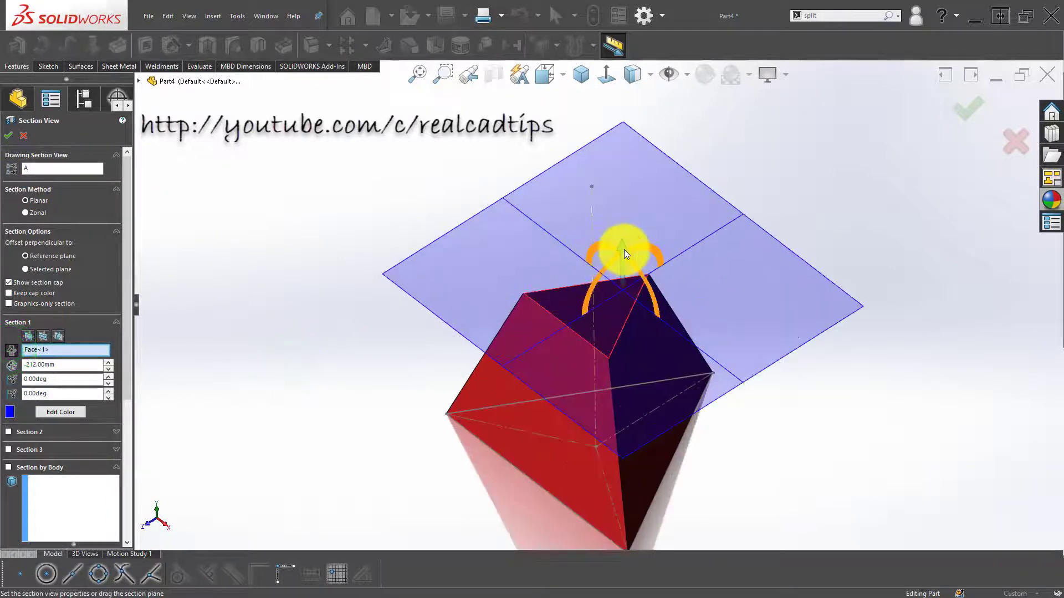
pyautogui.moveTo(624, 249); pyautogui.dragTo(610, 348)
pyautogui.scroll(4, 664, 388)
pyautogui.scroll(-3, 666, 388)
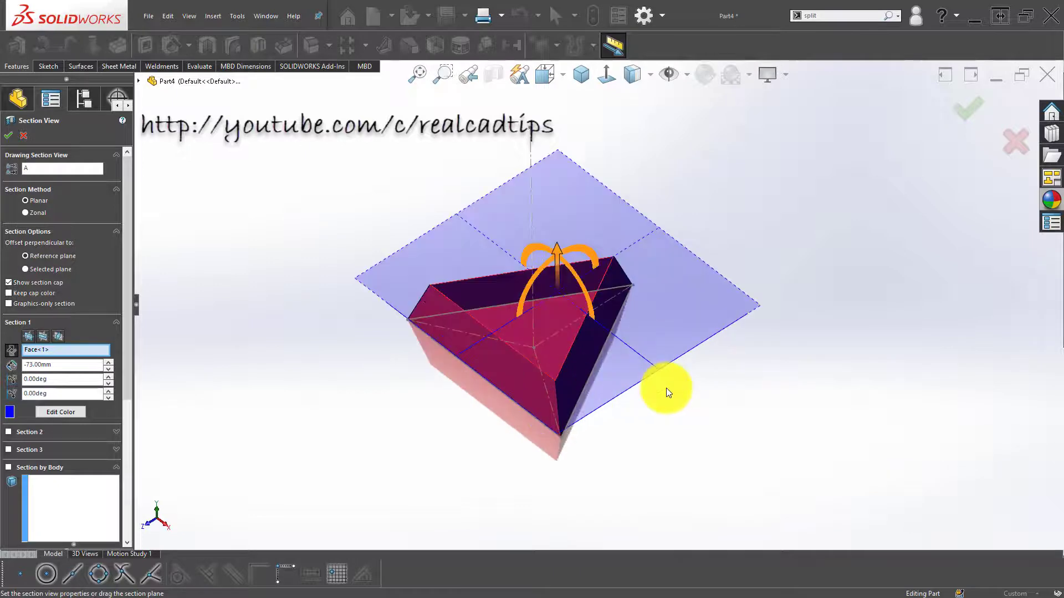
# Accept the section view and start a sketch on the pyramid's inner base face, viewed normal to it.
pyautogui.scroll(-3, 666, 388)
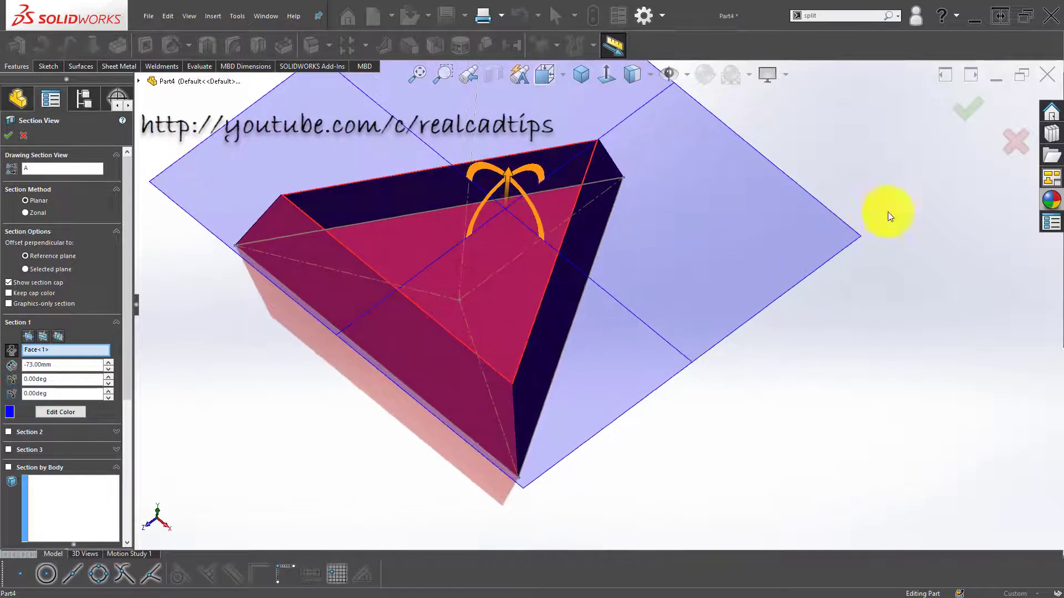
pyautogui.click(971, 108)
pyautogui.click(447, 251)
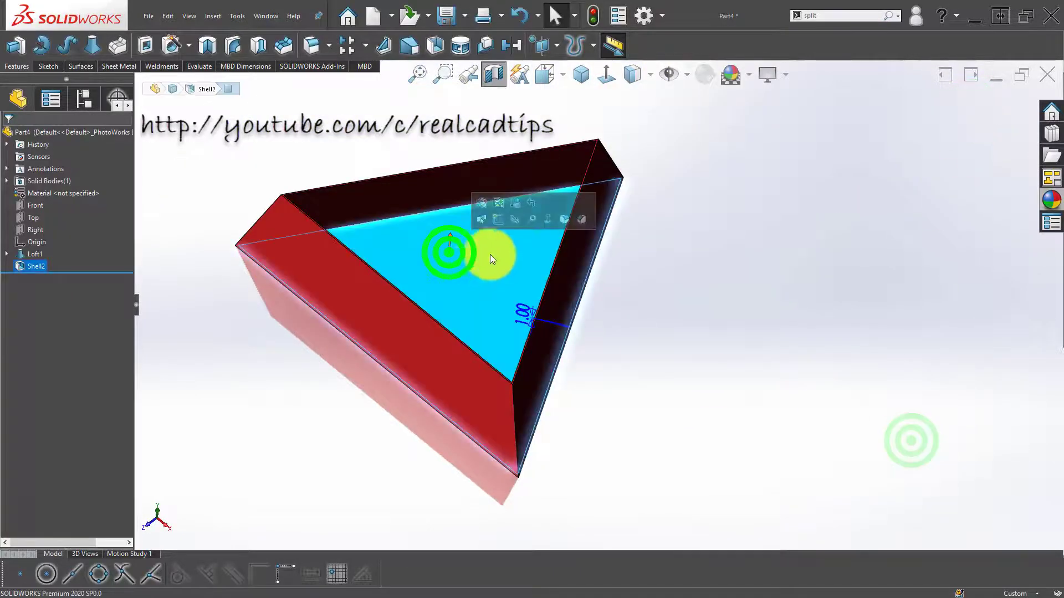
pyautogui.click(695, 320)
pyautogui.click(472, 245)
pyautogui.click(523, 211)
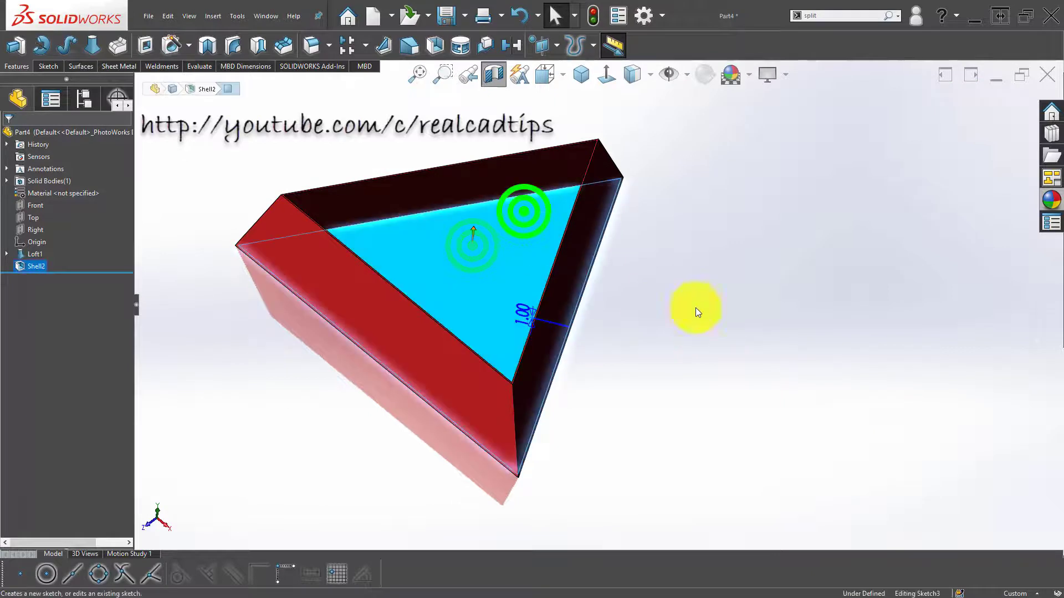
pyautogui.click(696, 307)
pyautogui.scroll(2, 593, 143)
pyautogui.scroll(1, 593, 144)
pyautogui.click(604, 72)
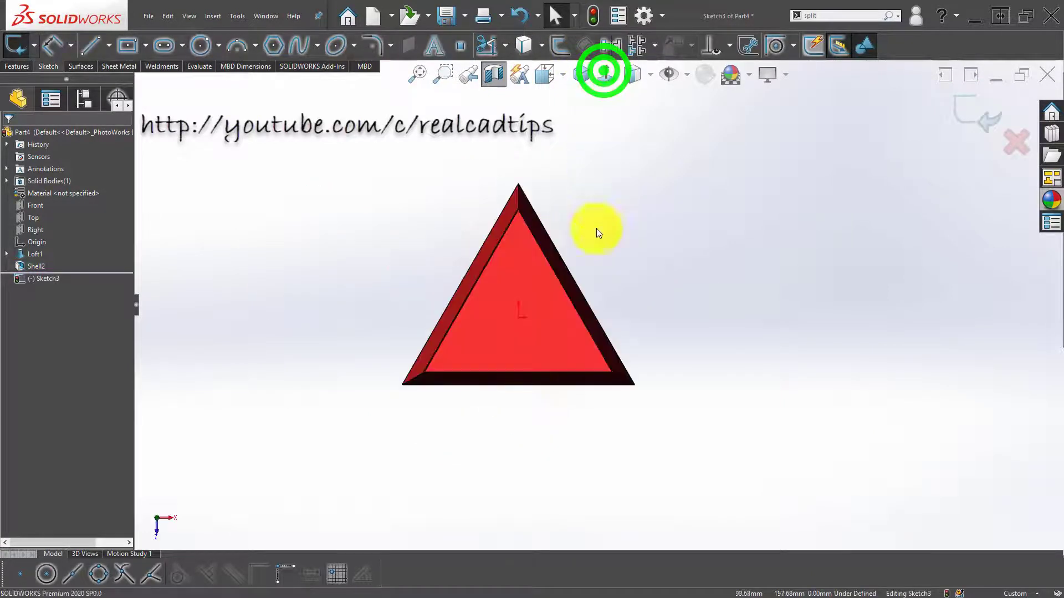
# Change the scene to Plain White.
pyautogui.scroll(-1, 543, 291)
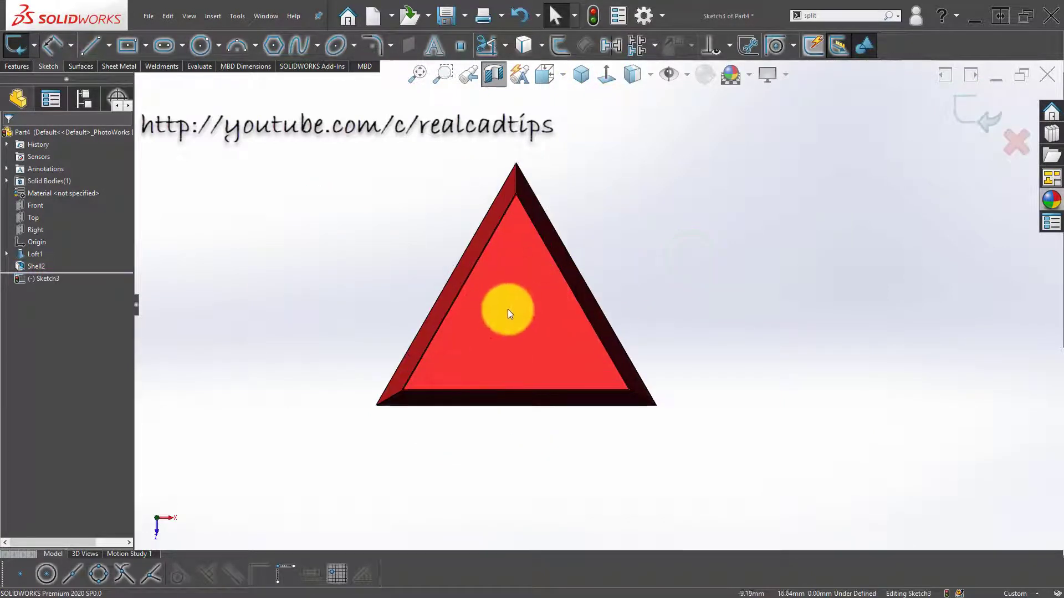
pyautogui.scroll(-3, 606, 302)
pyautogui.scroll(4, 603, 301)
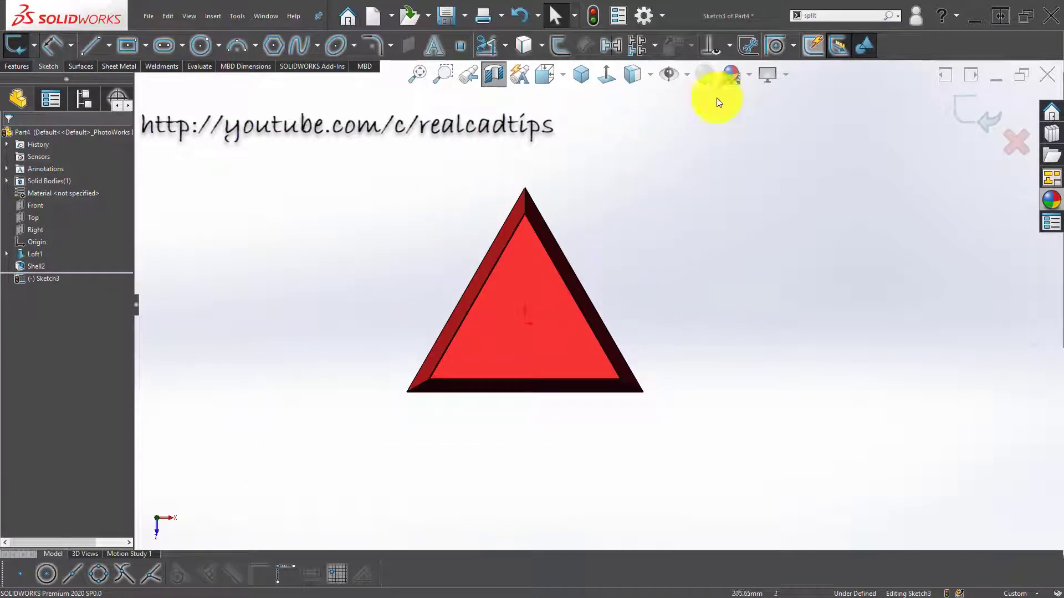
pyautogui.click(752, 76)
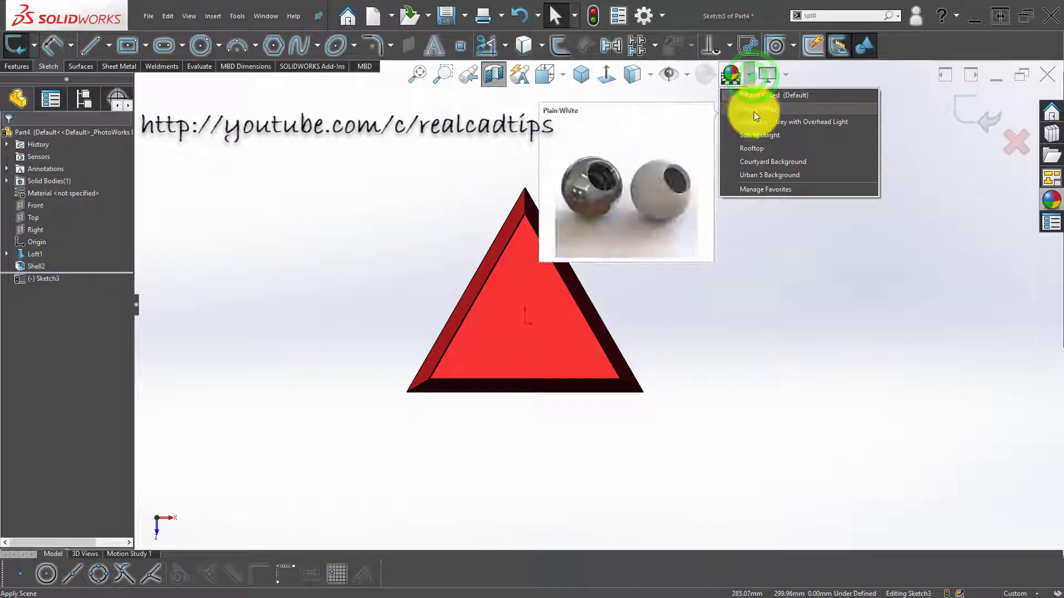
pyautogui.click(757, 112)
pyautogui.click(707, 287)
# Sketch two lines from the origin, one to the base triangle's lower-left outer corner and one to its upper outer corner.
pyautogui.click(109, 44)
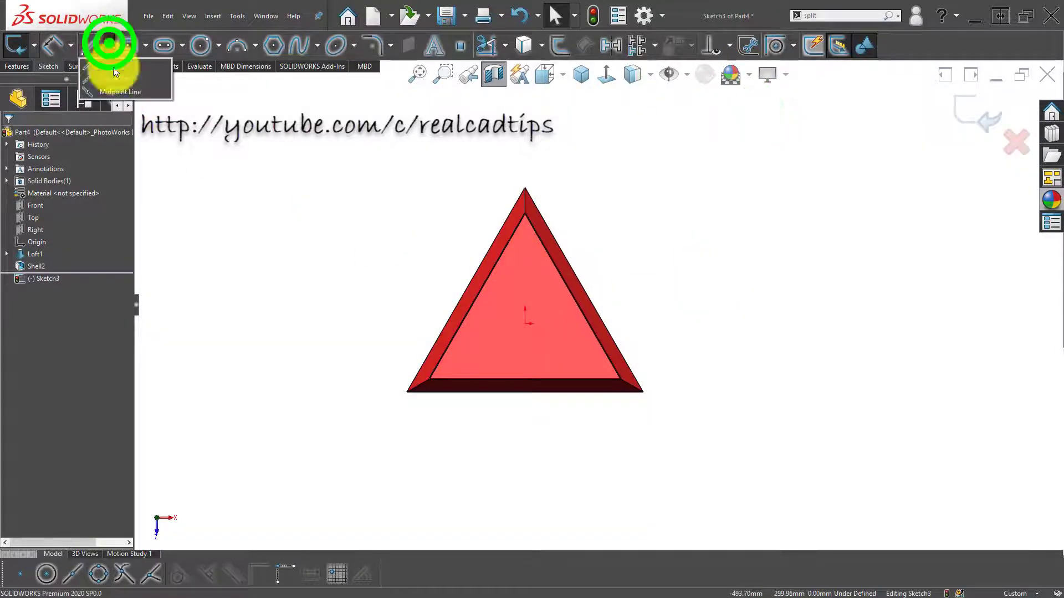
pyautogui.click(124, 66)
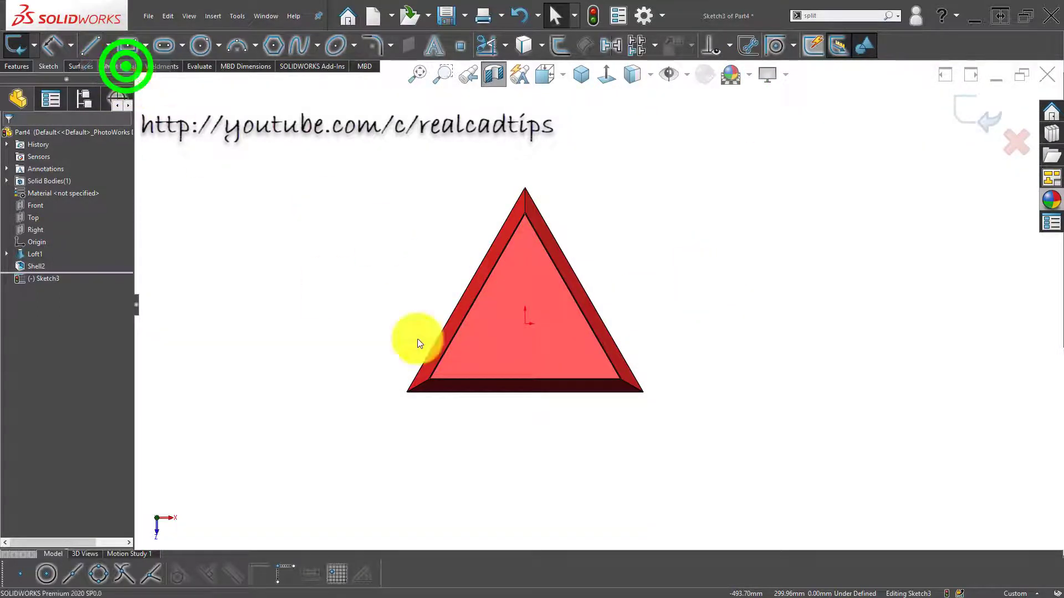
pyautogui.click(527, 323)
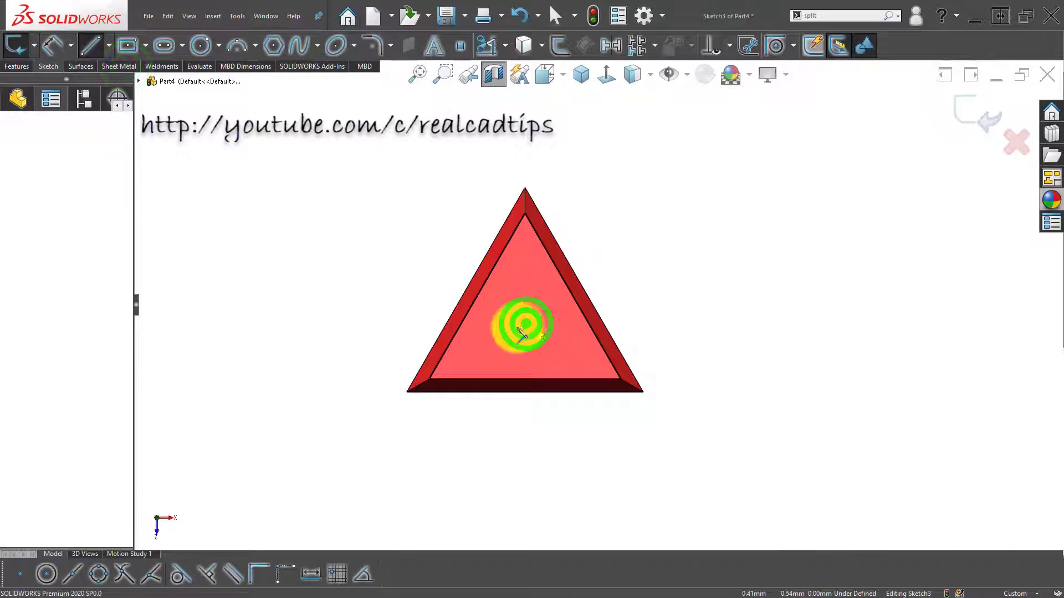
pyautogui.click(408, 392)
pyautogui.doubleClick(305, 416)
pyautogui.click(526, 323)
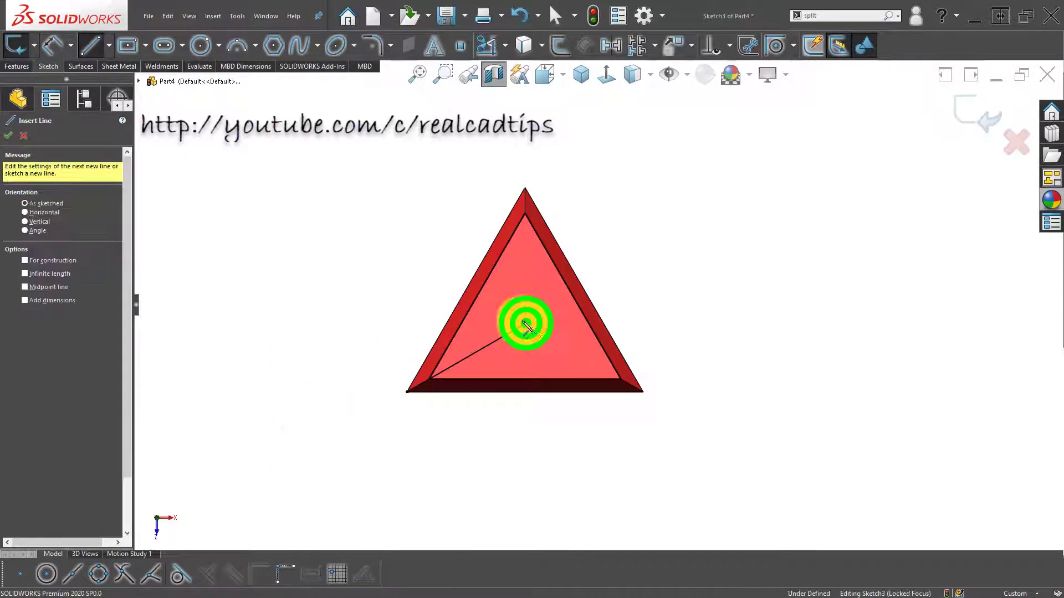
pyautogui.click(524, 188)
pyautogui.click(525, 190)
pyautogui.doubleClick(332, 239)
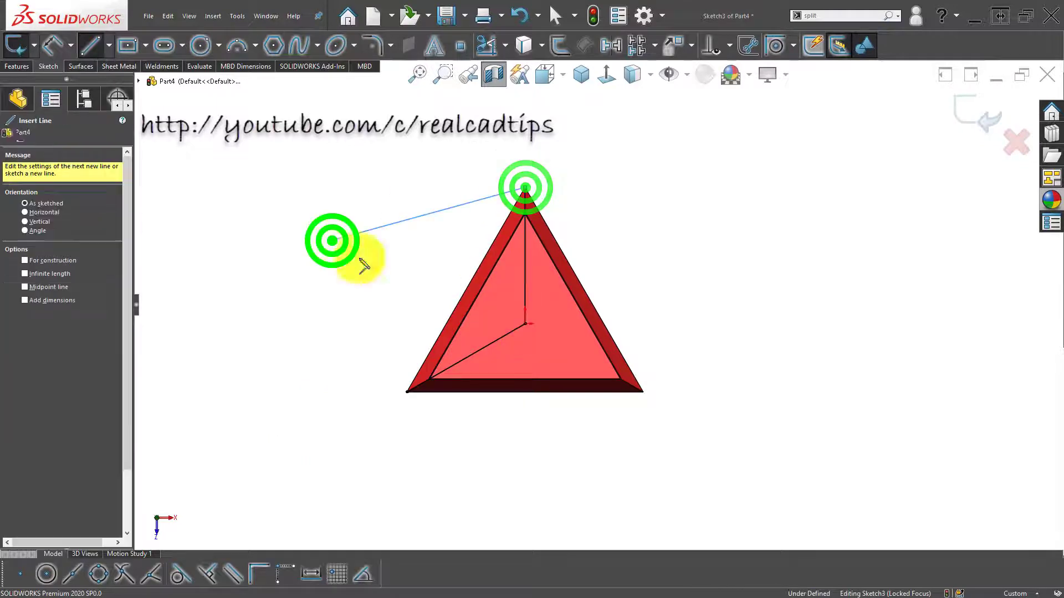
# Start an extruded cut from the two lines as a thin feature with the Two-Direction type.
pyautogui.moveTo(523, 273); pyautogui.dragTo(520, 216, button='middle')
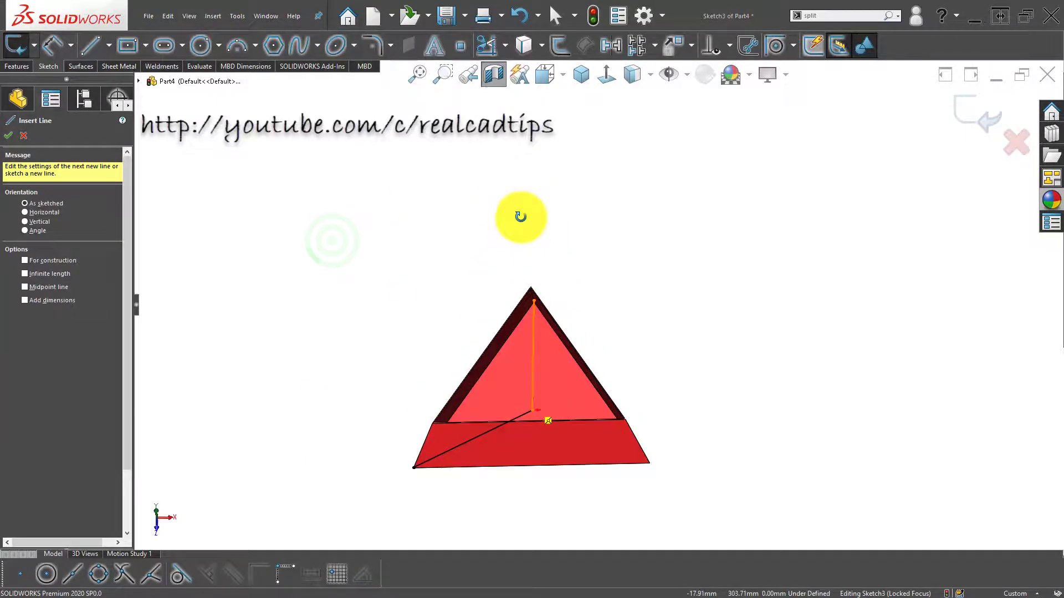
pyautogui.click(17, 65)
pyautogui.click(145, 44)
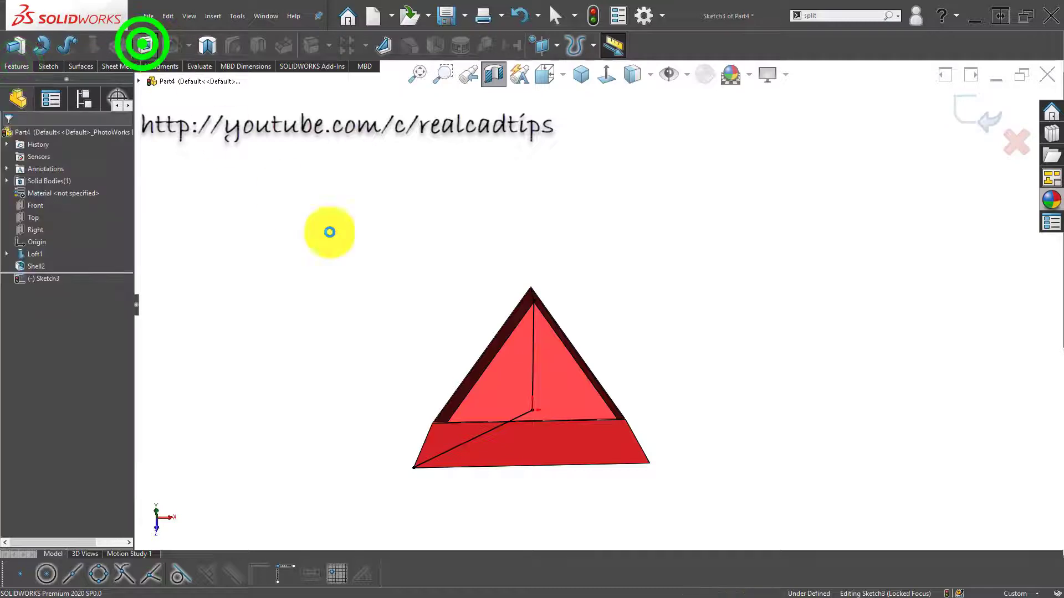
pyautogui.moveTo(510, 351); pyautogui.dragTo(517, 321, button='middle')
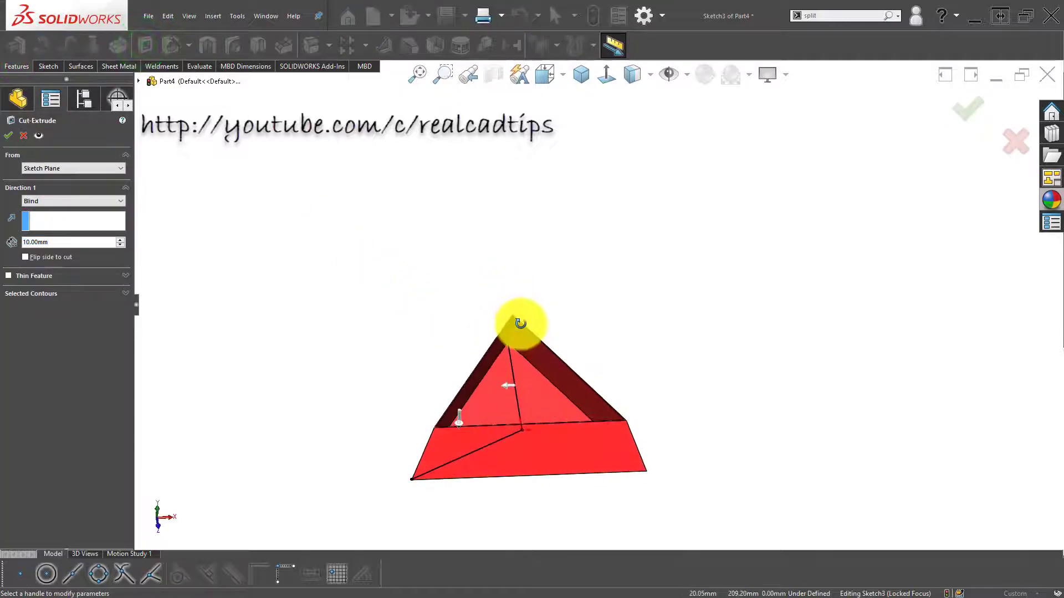
pyautogui.click(30, 276)
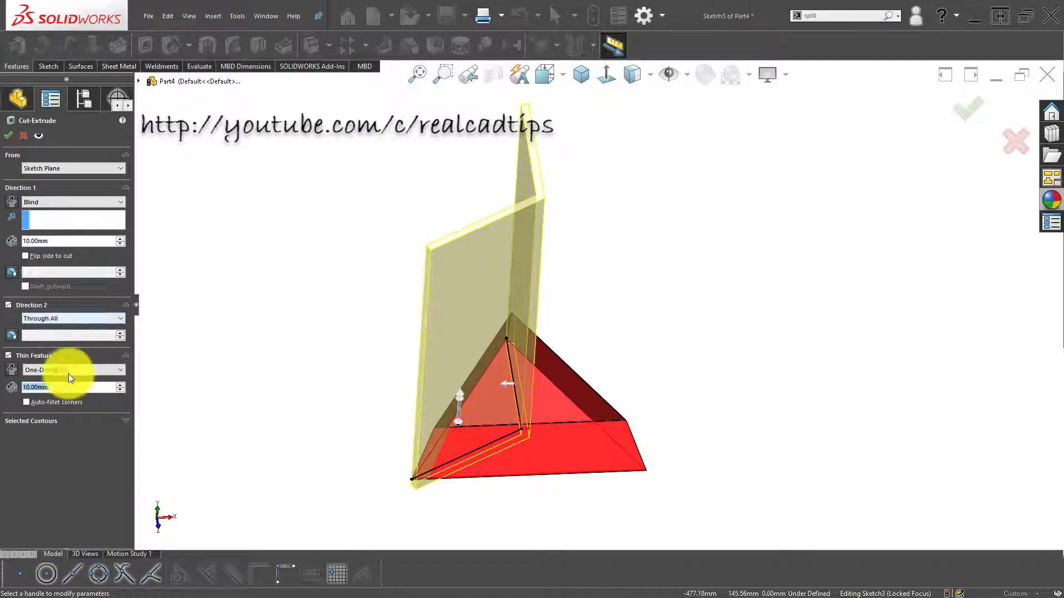
pyautogui.click(68, 396)
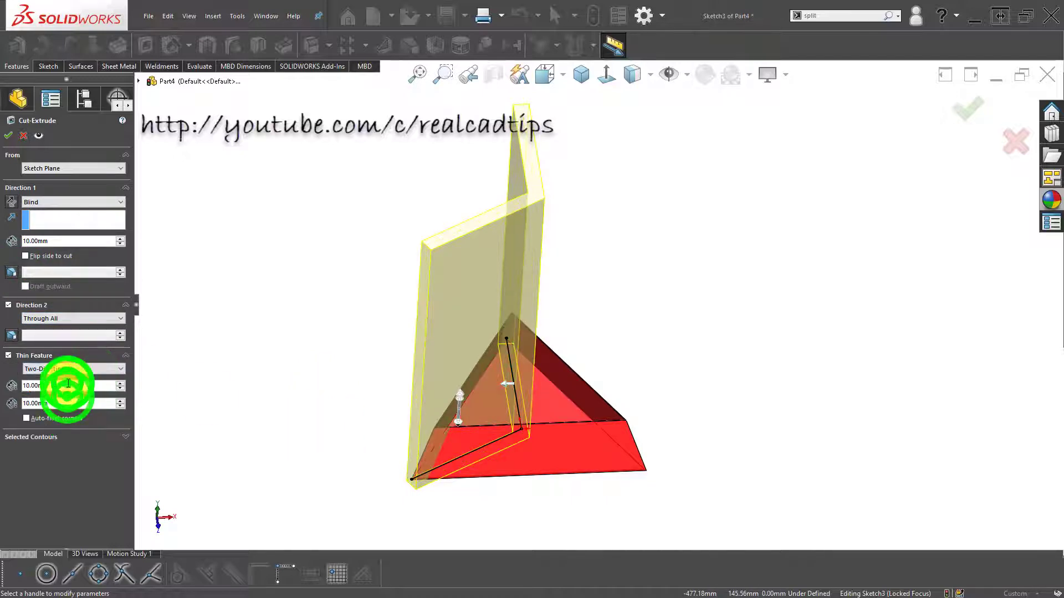
pyautogui.click(67, 385)
pyautogui.write('0。5')
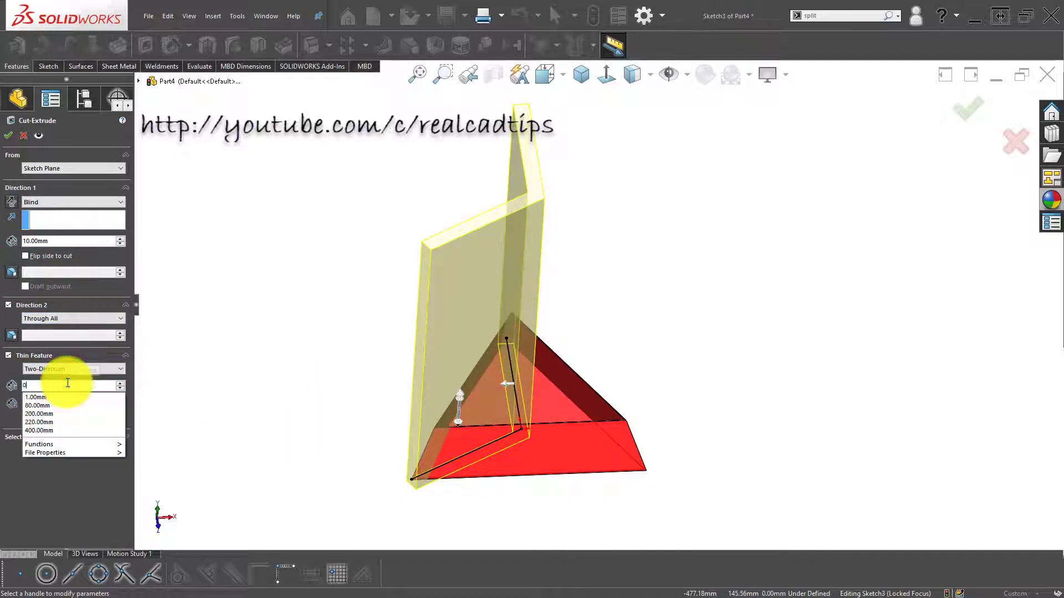
pyautogui.press('Return')
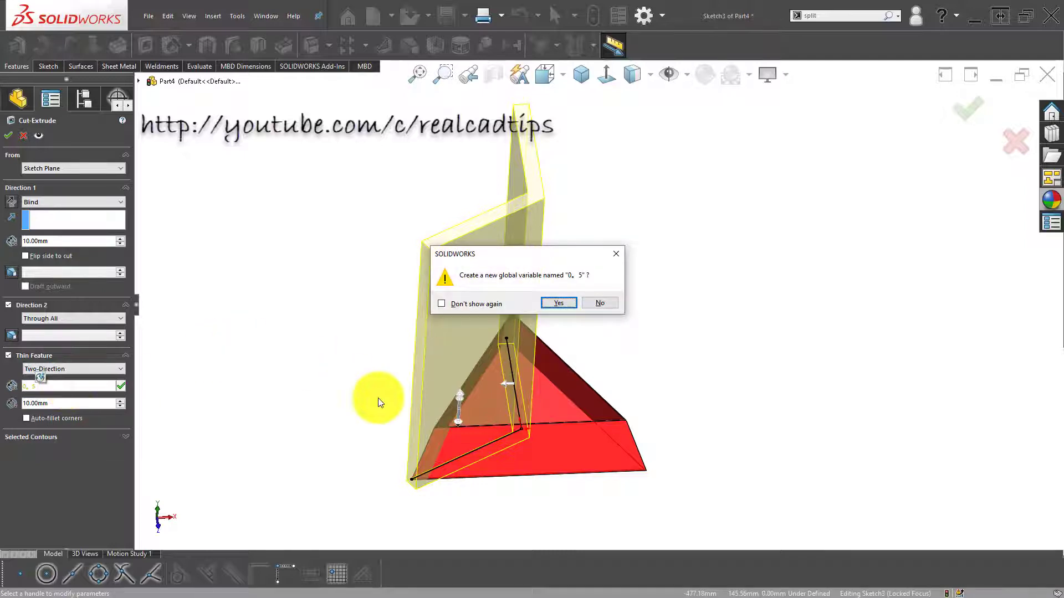
pyautogui.click(593, 302)
# Set both wall thicknesses of the thin cut to 0.5 mm.
pyautogui.click(75, 390)
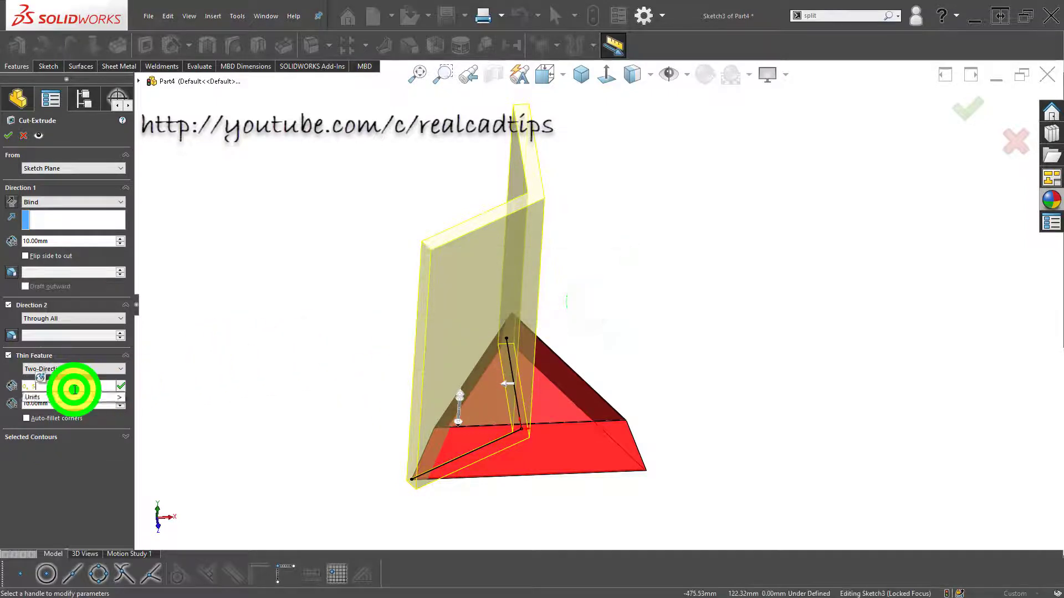
pyautogui.press('BackSpace')
pyautogui.press('BackSpace')
pyautogui.write('0')
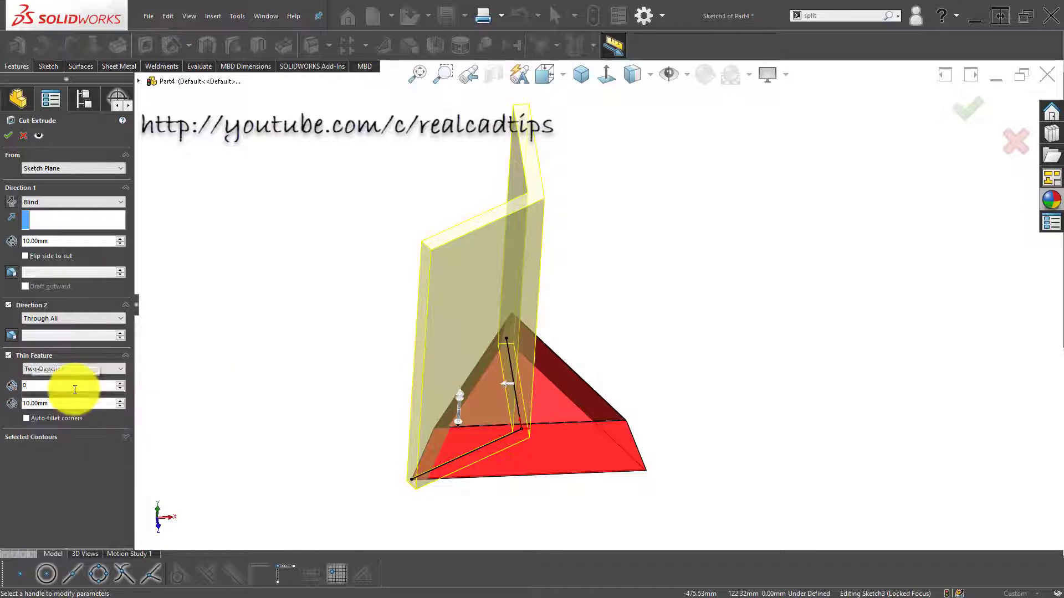
pyautogui.click(72, 404)
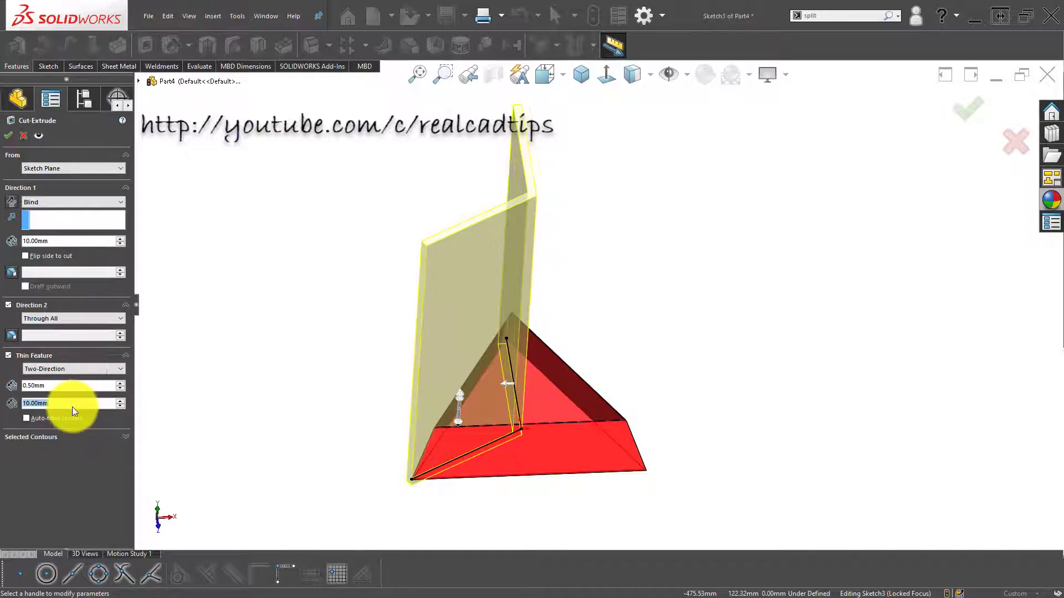
pyautogui.write('0.5')
pyautogui.press('Return')
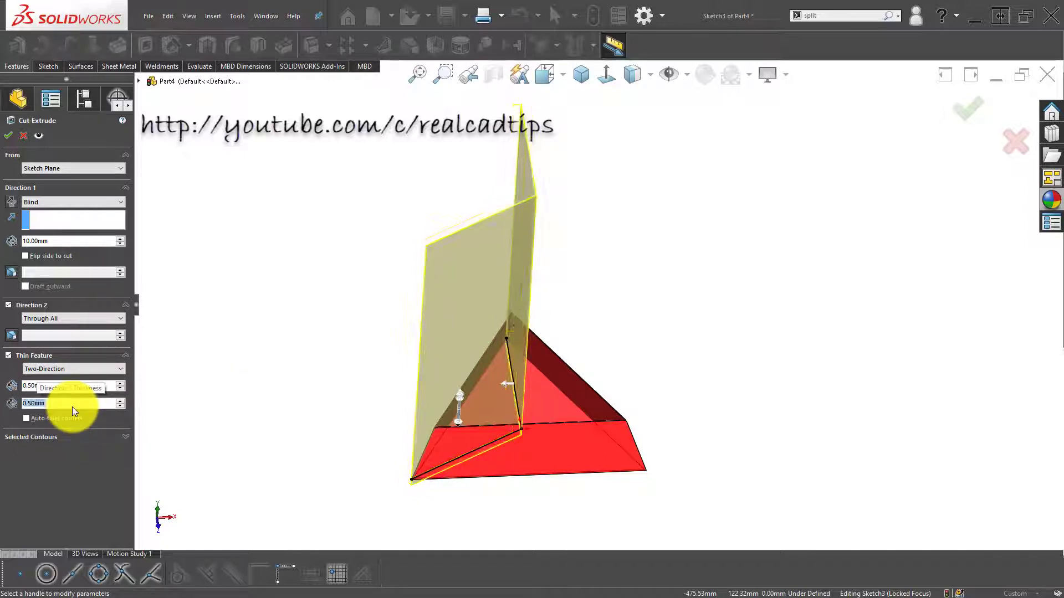
# Turn off Direction 2, set Direction 1 to Through All, reverse its direction and complete the thin cut.
pyautogui.click(23, 306)
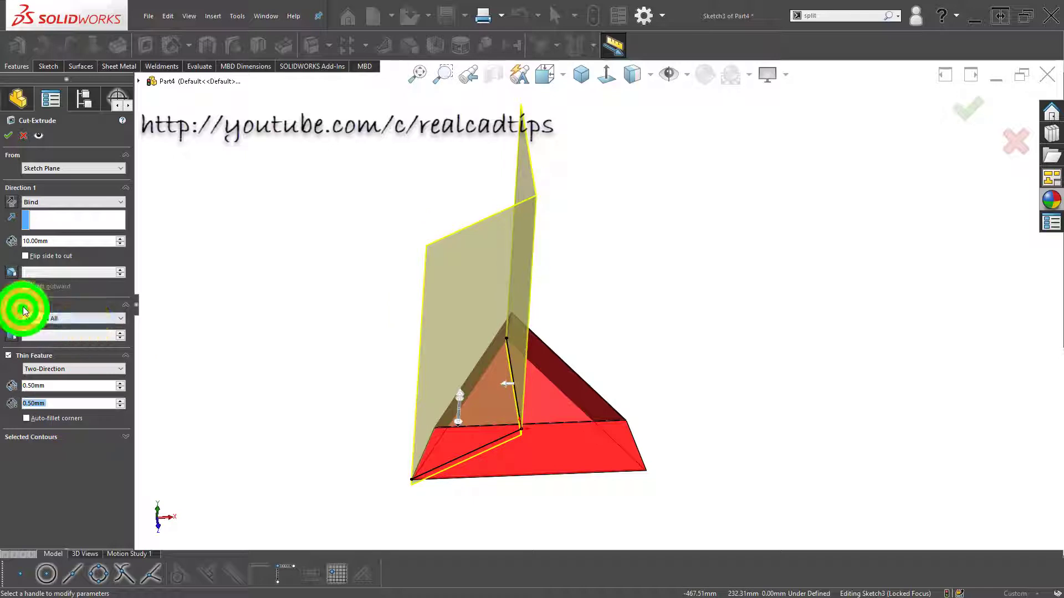
pyautogui.click(55, 200)
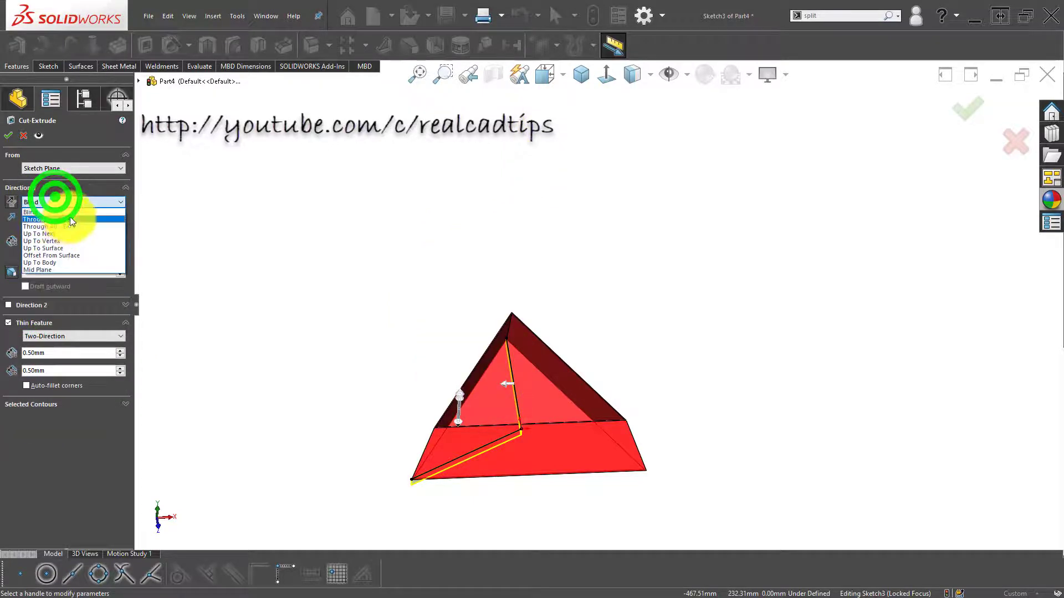
pyautogui.click(70, 217)
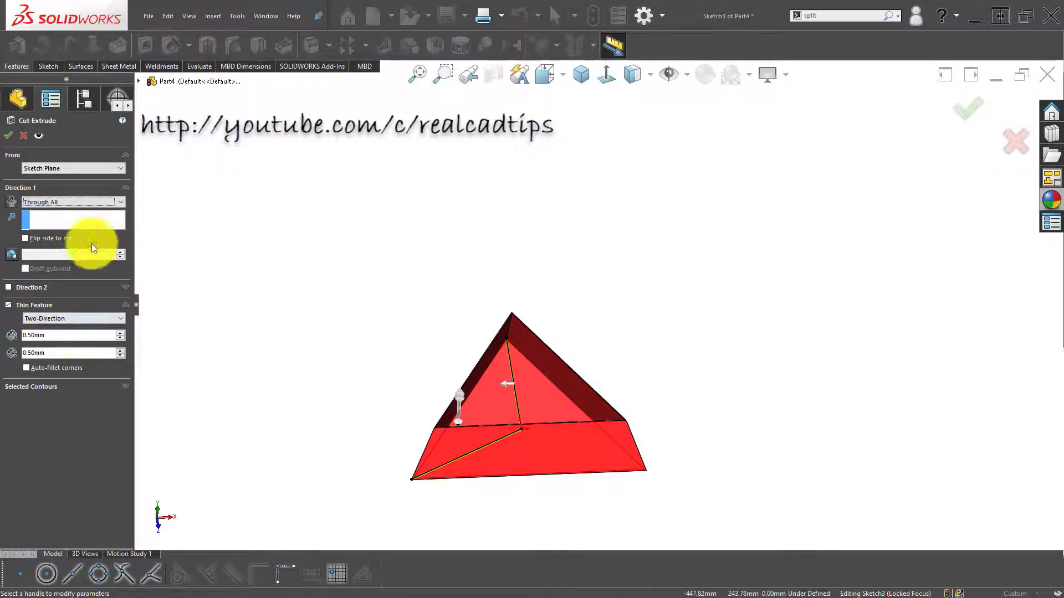
pyautogui.click(11, 202)
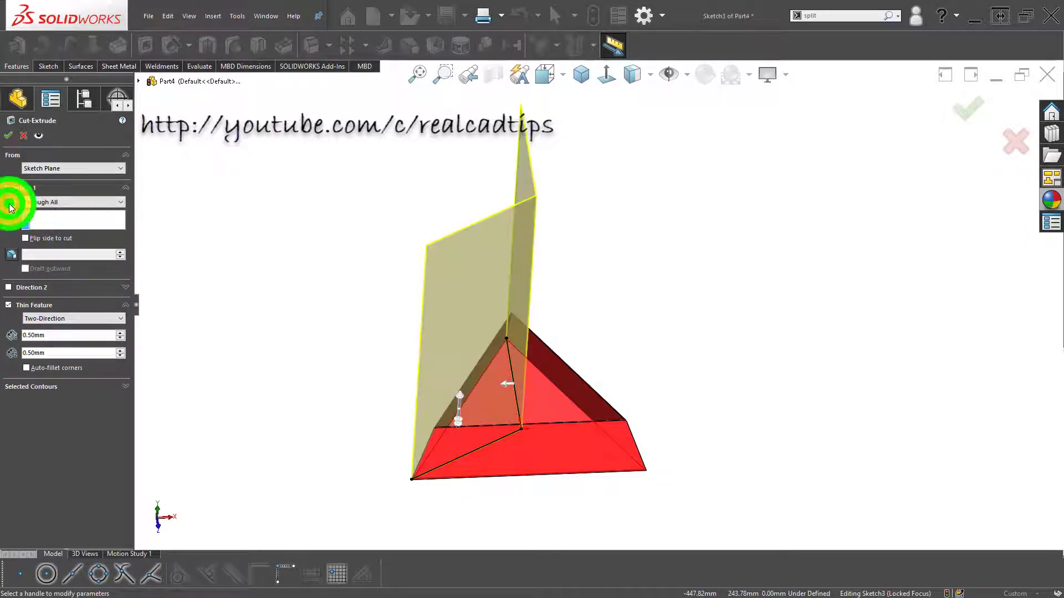
pyautogui.scroll(-3, 438, 454)
pyautogui.scroll(5, 537, 382)
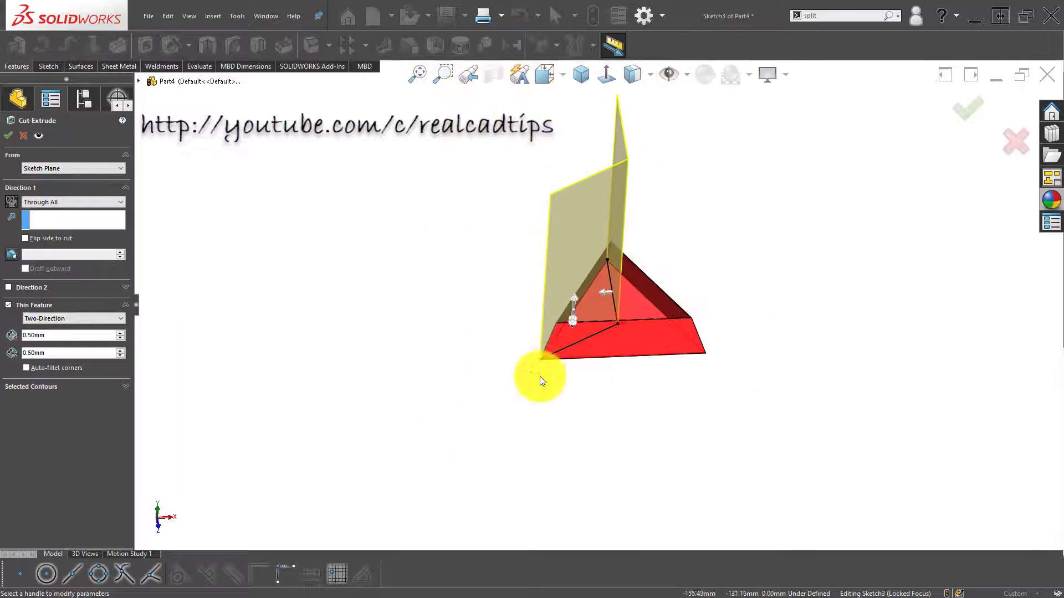
pyautogui.click(971, 110)
pyautogui.click(744, 271)
# Start another sketch on the pyramid's inner base face and view it normal to the sketch plane.
pyautogui.scroll(-2, 612, 311)
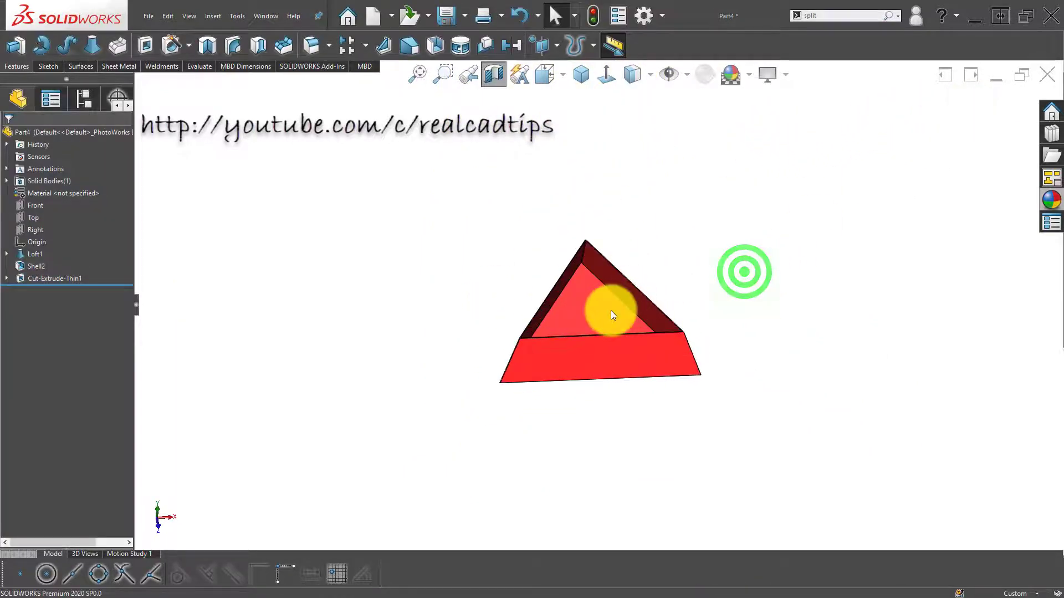
pyautogui.moveTo(595, 287); pyautogui.dragTo(593, 333, button='middle')
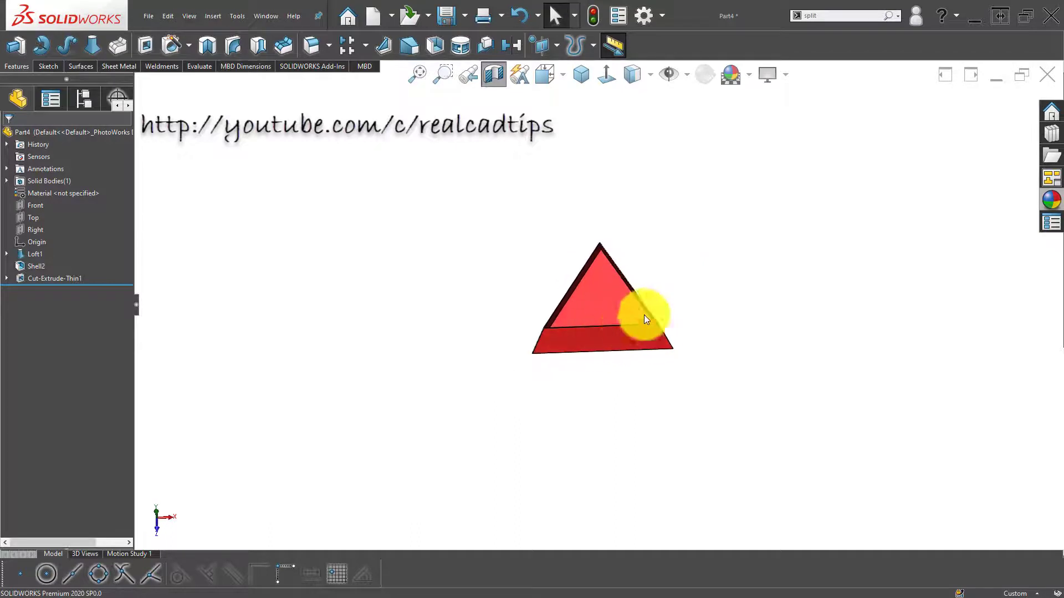
pyautogui.scroll(-2, 521, 331)
pyautogui.click(474, 310)
pyautogui.click(507, 288)
pyautogui.click(617, 316)
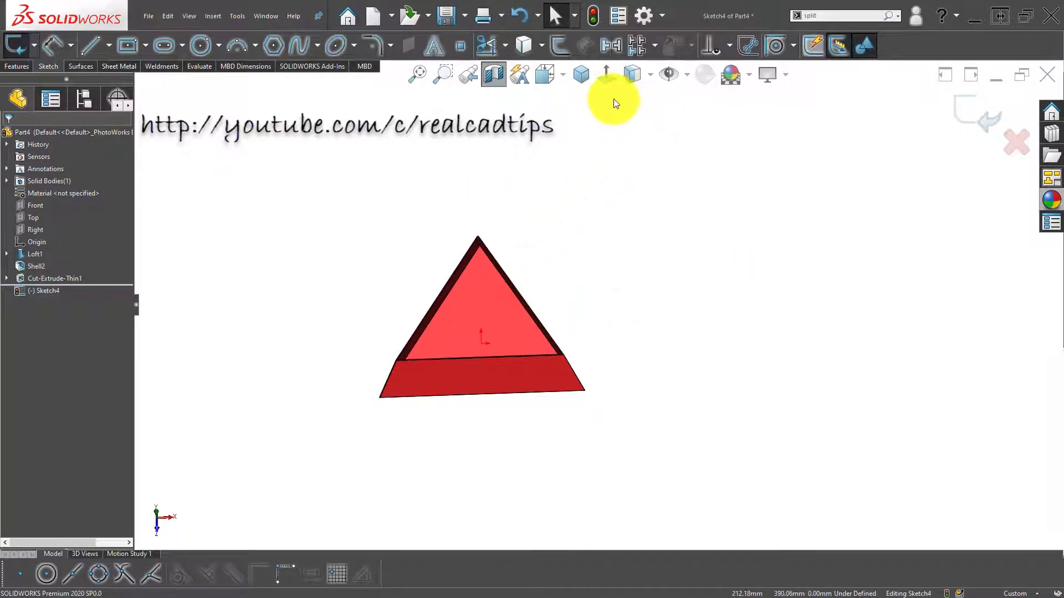
pyautogui.click(607, 78)
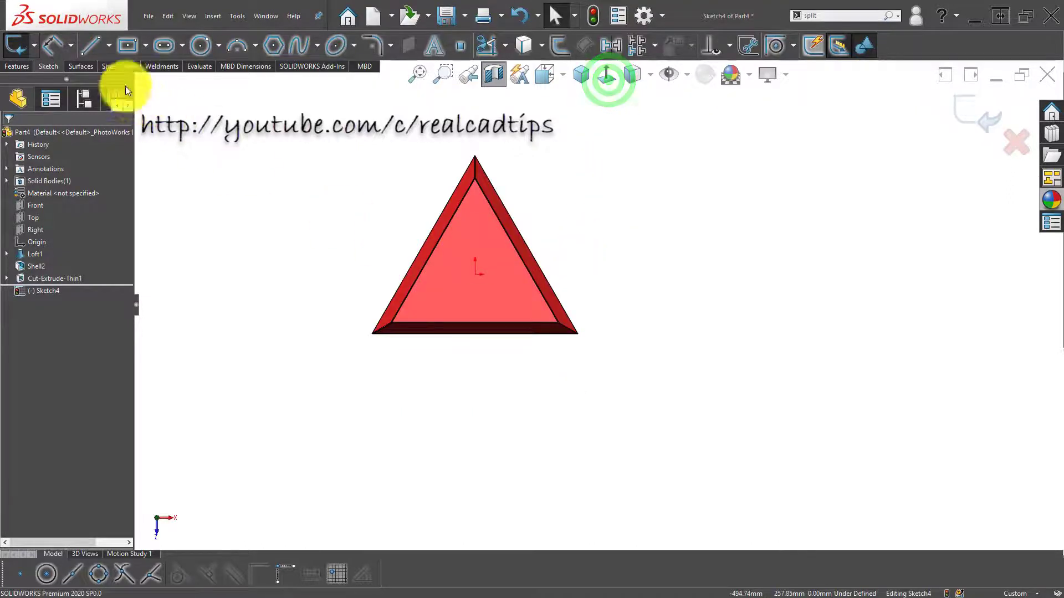
# Sketch a line from the origin to the base triangle's lower-right outer corner.
pyautogui.click(477, 274)
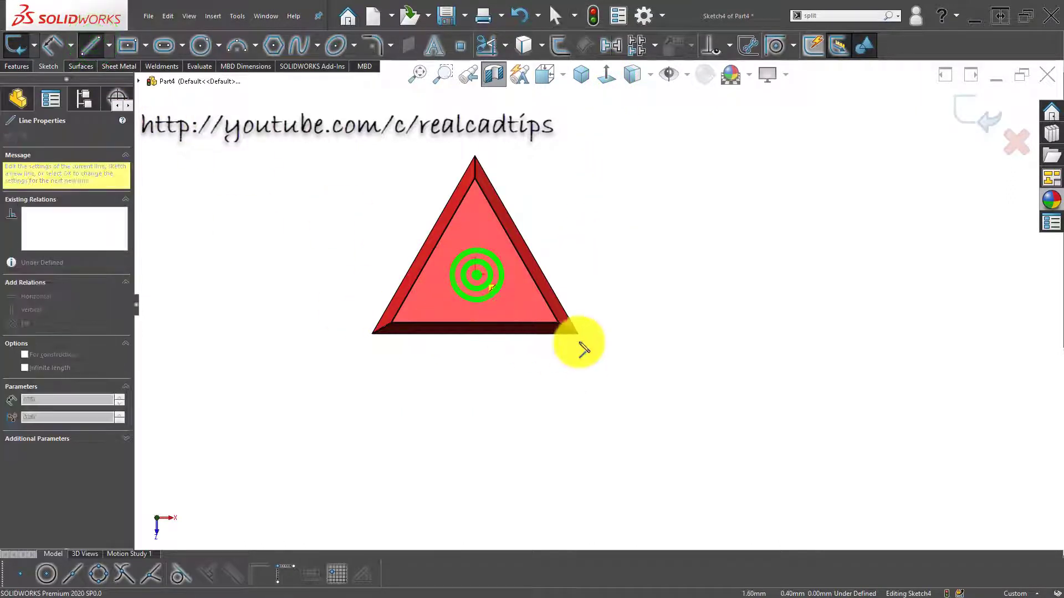
pyautogui.click(579, 334)
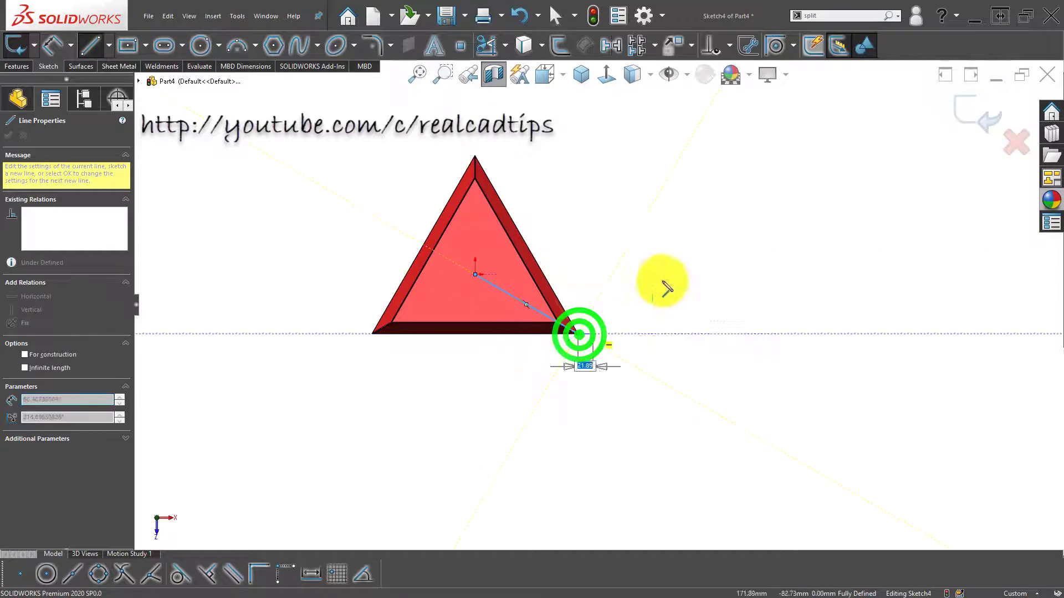
pyautogui.doubleClick(665, 275)
pyautogui.click(24, 67)
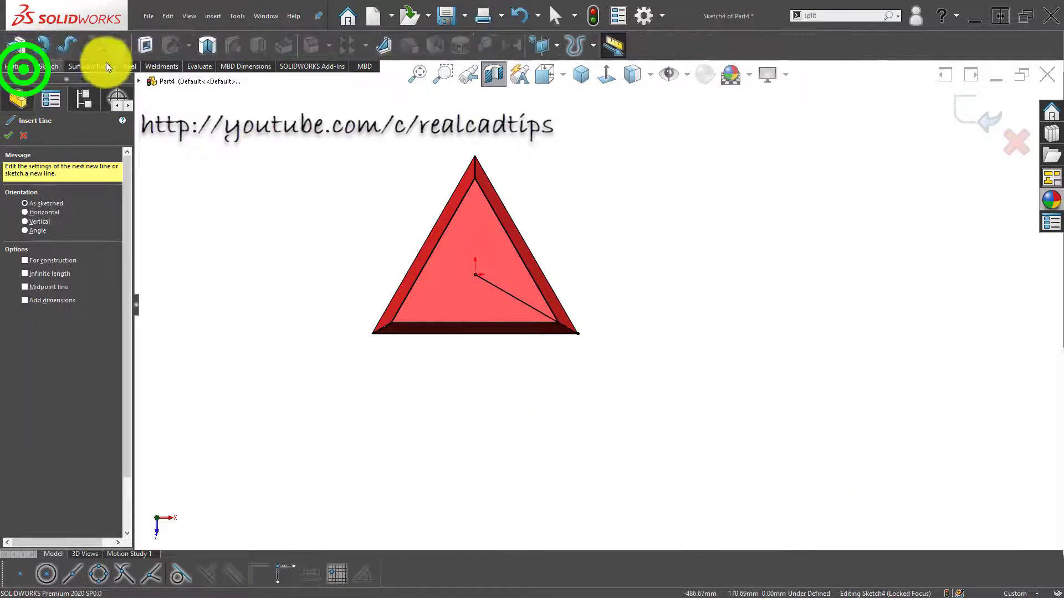
# Start an extruded thin cut from the line sketch, set Direction 1 to Through All and reverse its direction.
pyautogui.click(145, 45)
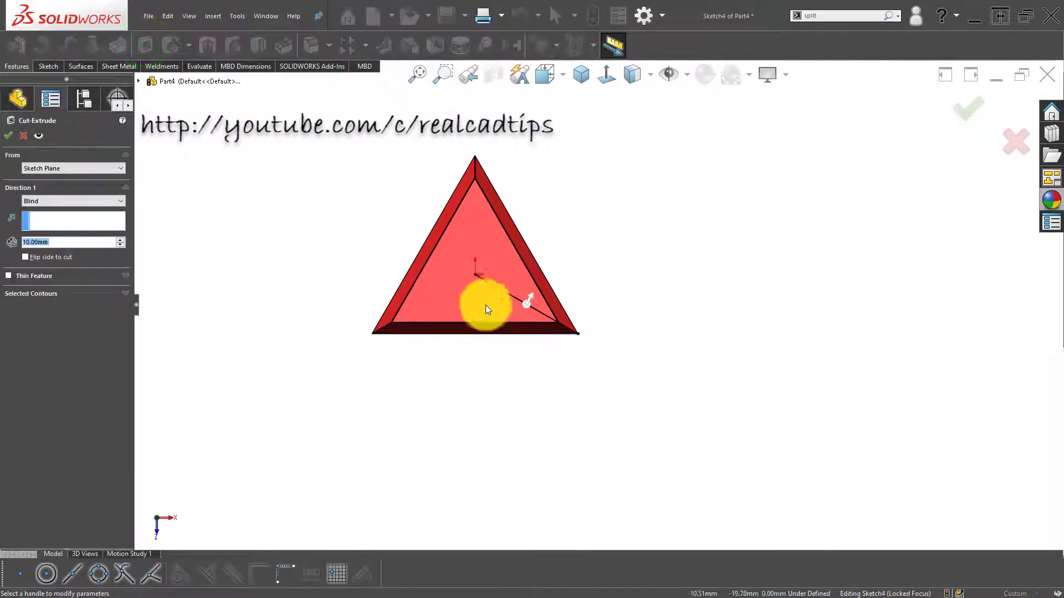
pyautogui.moveTo(475, 302); pyautogui.dragTo(483, 158, button='middle')
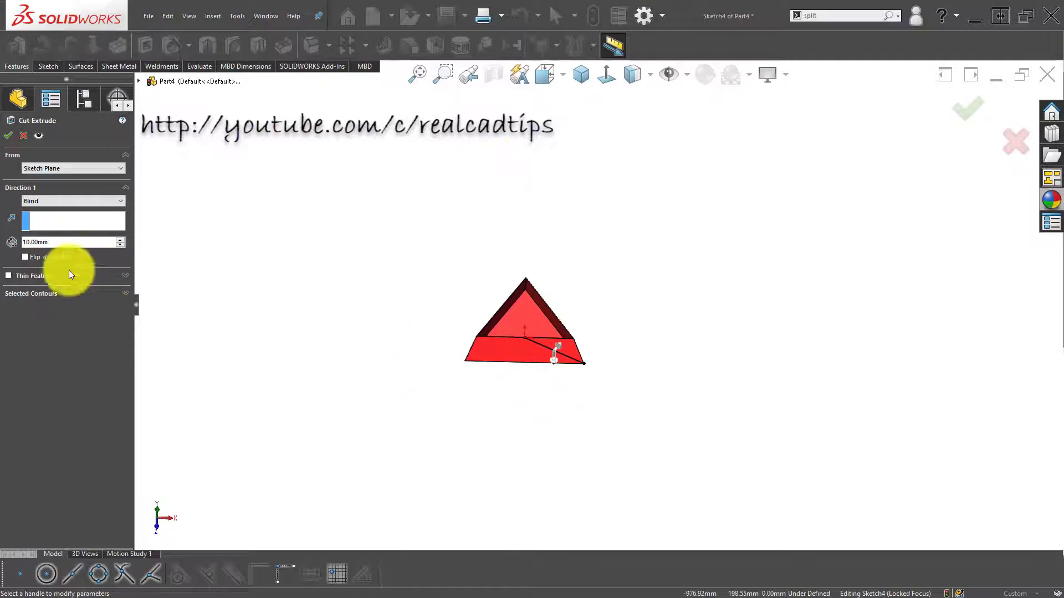
pyautogui.click(23, 277)
pyautogui.click(22, 303)
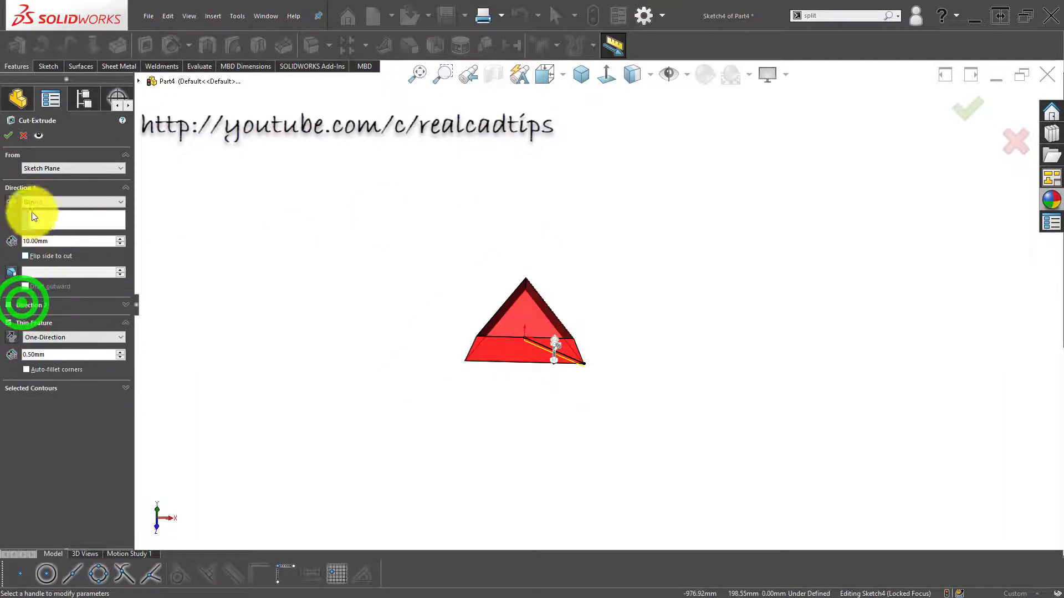
pyautogui.click(80, 199)
pyautogui.click(78, 217)
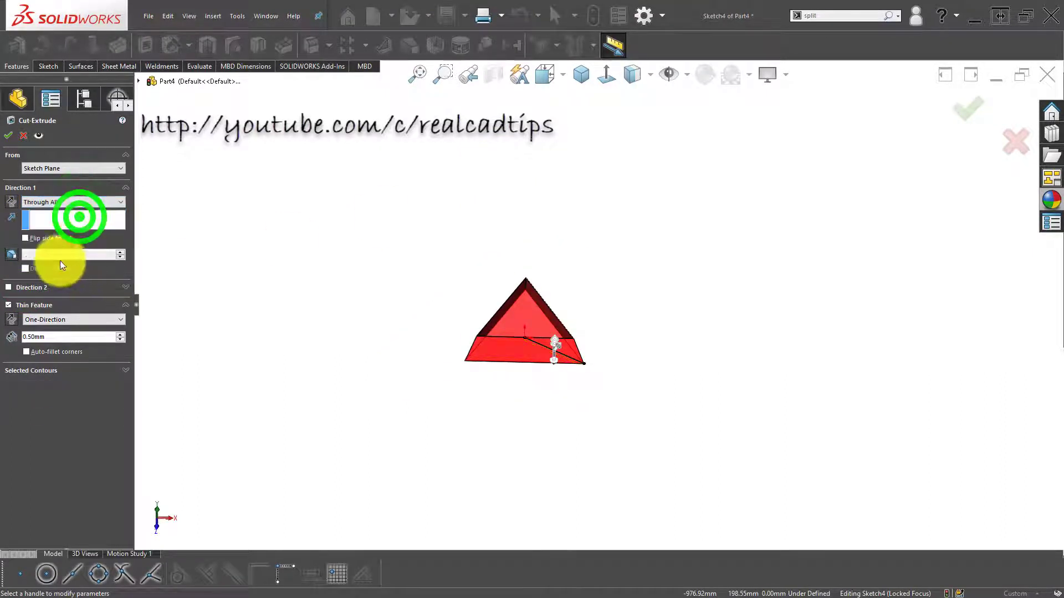
pyautogui.click(12, 200)
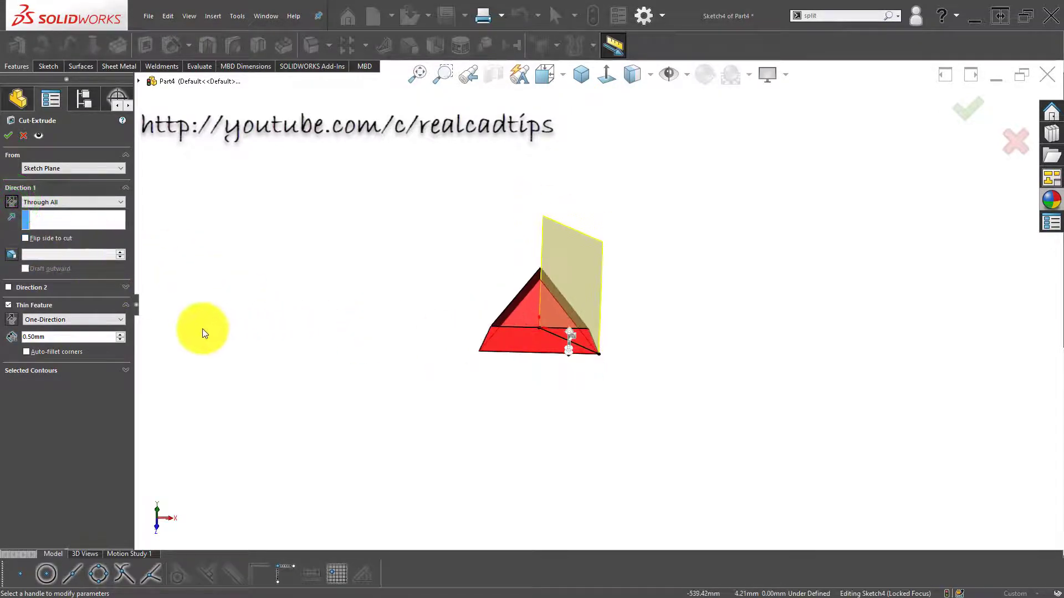
# Make the thin cut two-directional with 0.5 mm walls and complete it.
pyautogui.click(50, 320)
pyautogui.click(49, 344)
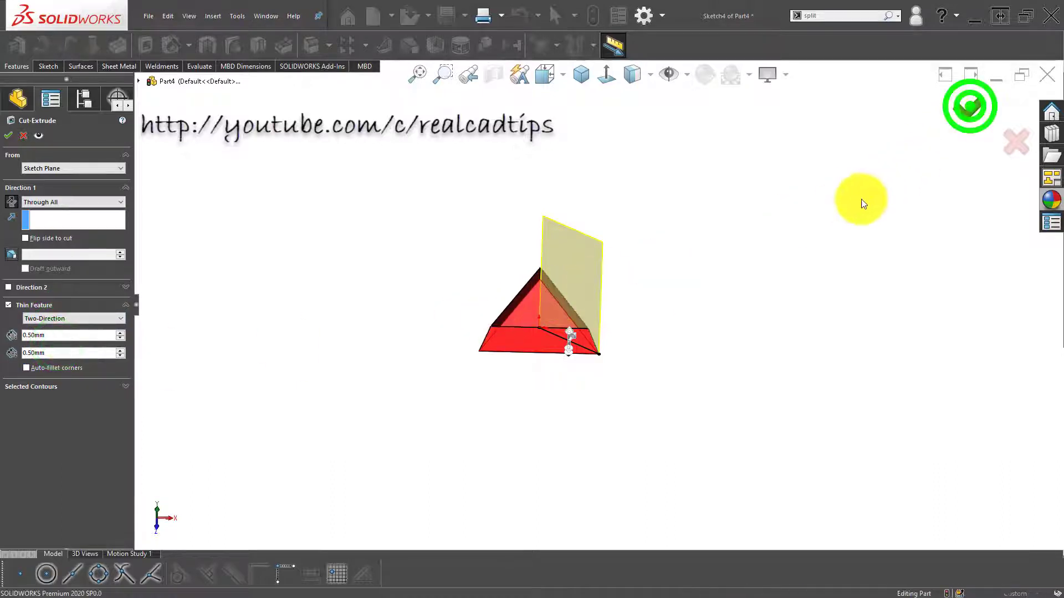
pyautogui.click(755, 241)
# Turn off the section view, inspect the pyramid's cut corner edges, and section the pyramid again parallel to its base.
pyautogui.click(493, 74)
pyautogui.click(631, 275)
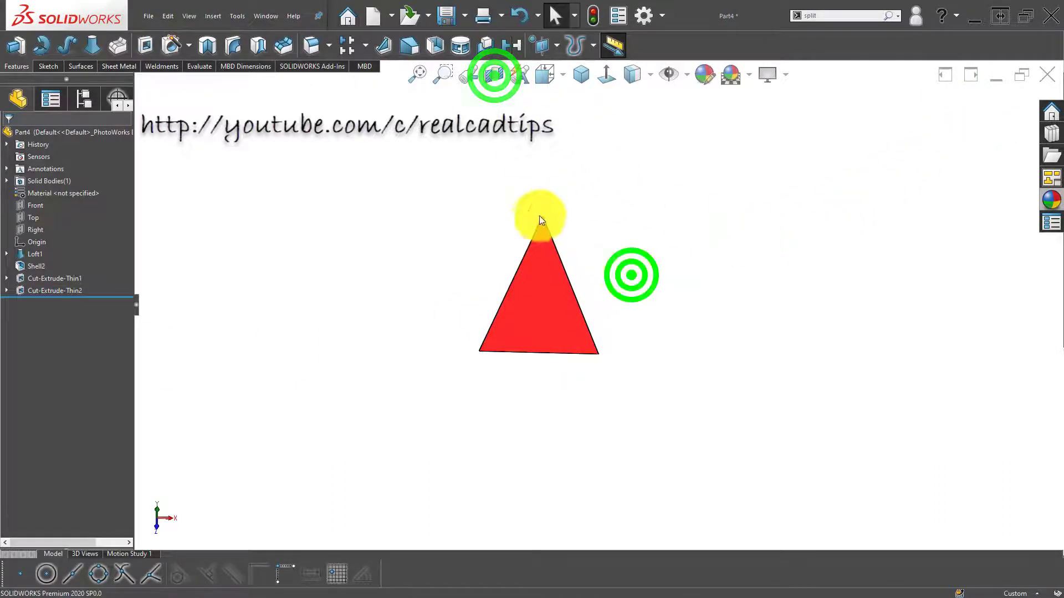
pyautogui.scroll(-6, 549, 238)
pyautogui.moveTo(589, 248); pyautogui.dragTo(572, 327, button='middle')
pyautogui.scroll(5, 571, 324)
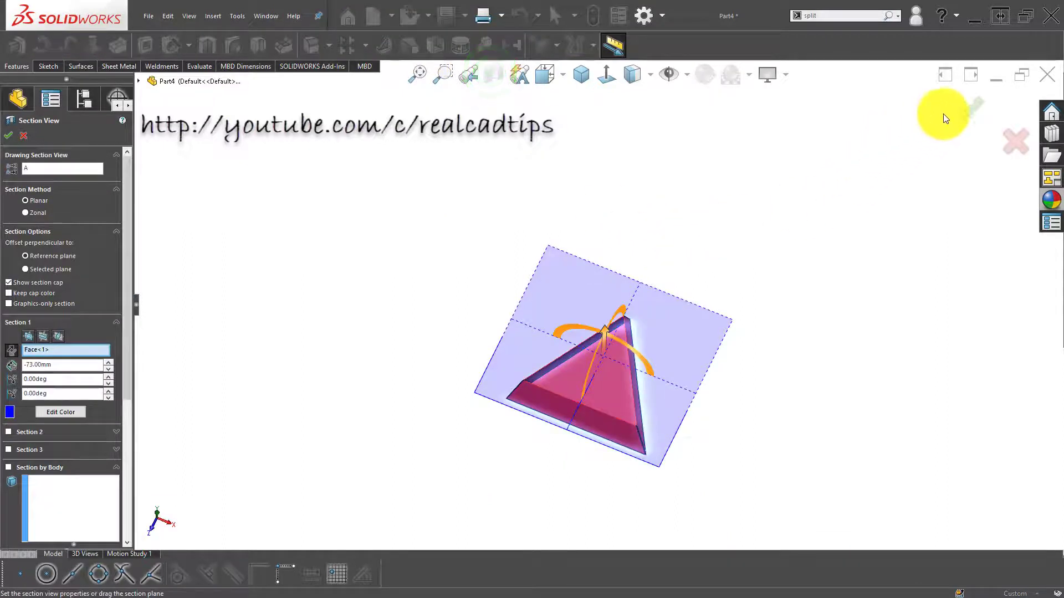
pyautogui.click(964, 108)
pyautogui.click(714, 187)
pyautogui.scroll(-3, 689, 401)
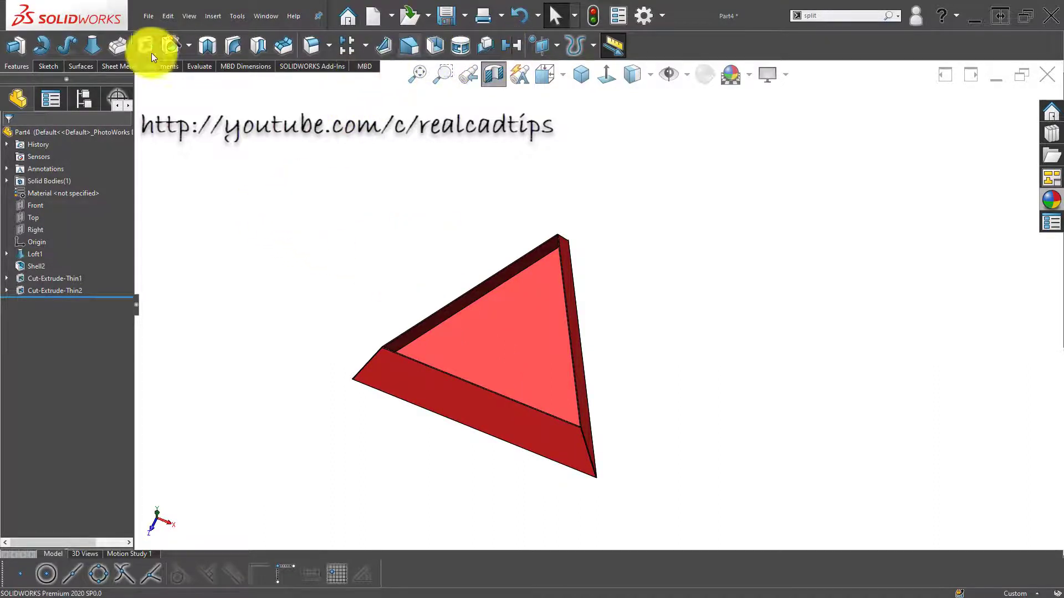
# Convert the pyramid to sheet metal with Insert Bends, using the inner base face as the fixed face.
pyautogui.click(82, 66)
pyautogui.click(120, 66)
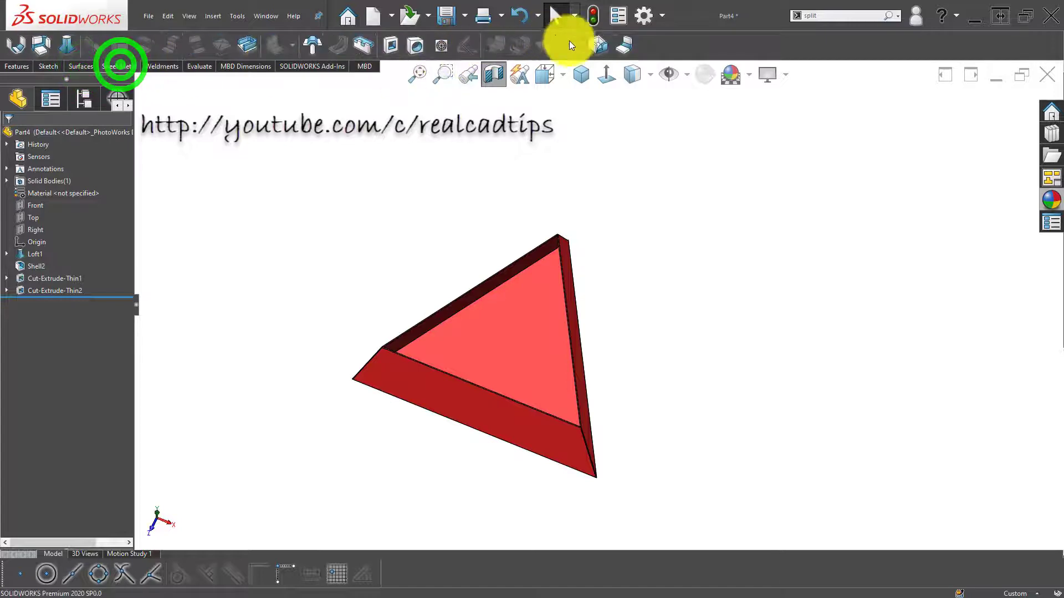
pyautogui.click(624, 43)
pyautogui.click(506, 338)
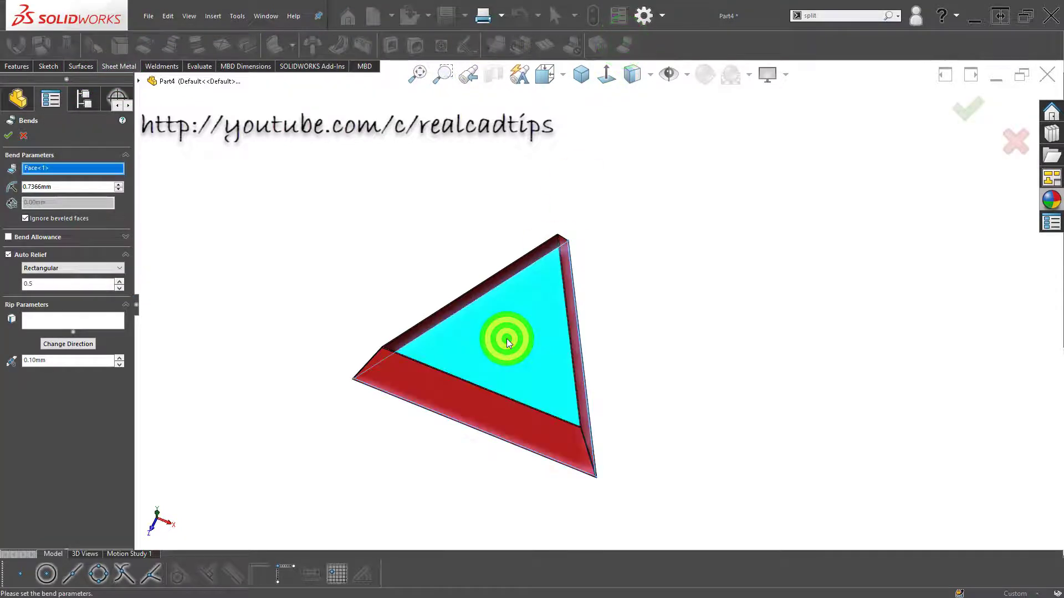
pyautogui.click(966, 111)
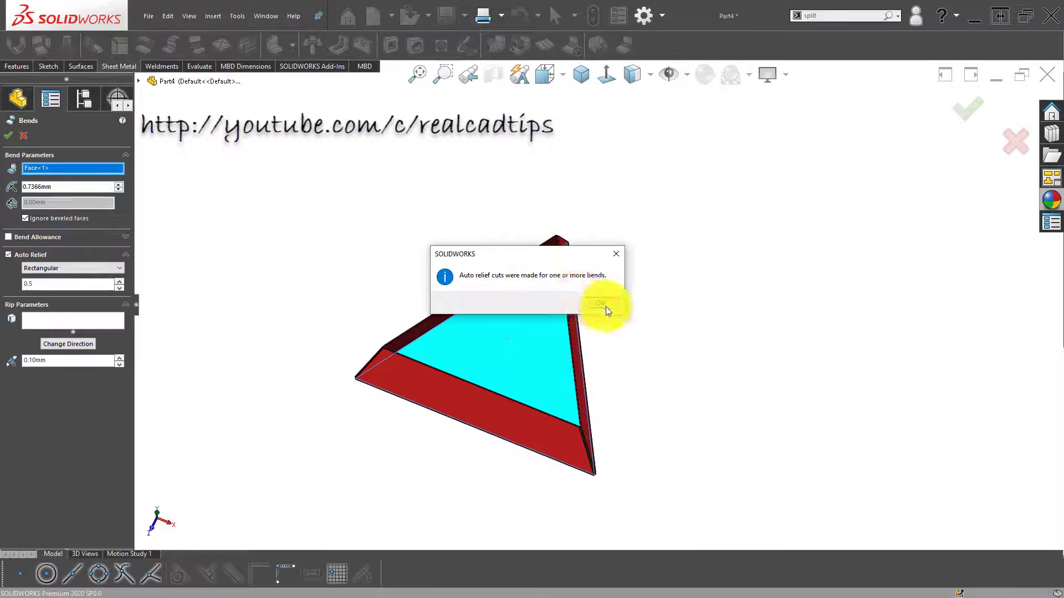
pyautogui.click(609, 304)
pyautogui.click(417, 231)
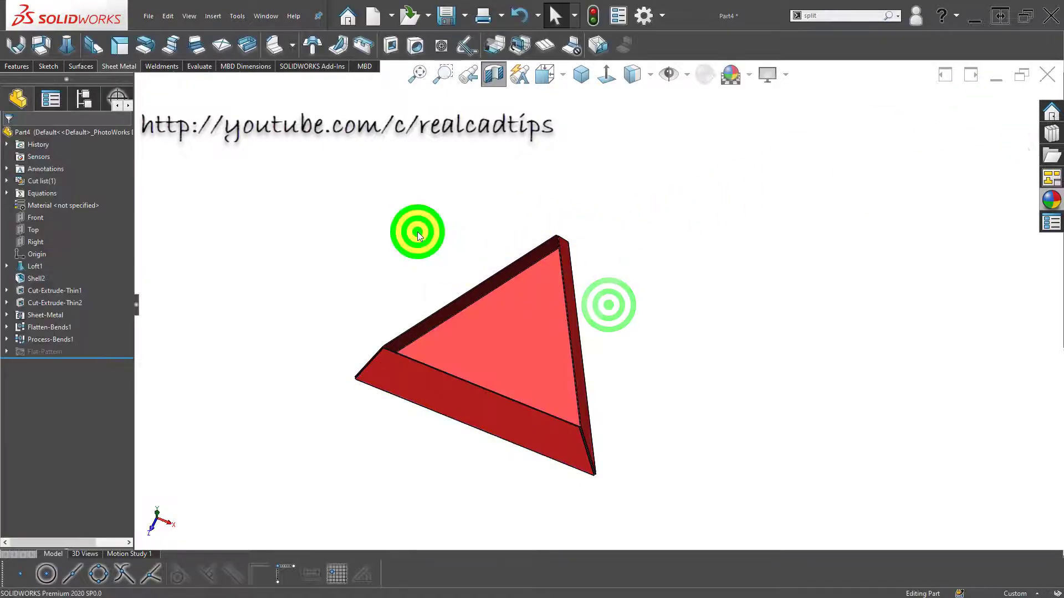
# Unfold all the bends of the sheet metal pyramid, keeping the base face fixed.
pyautogui.click(314, 250)
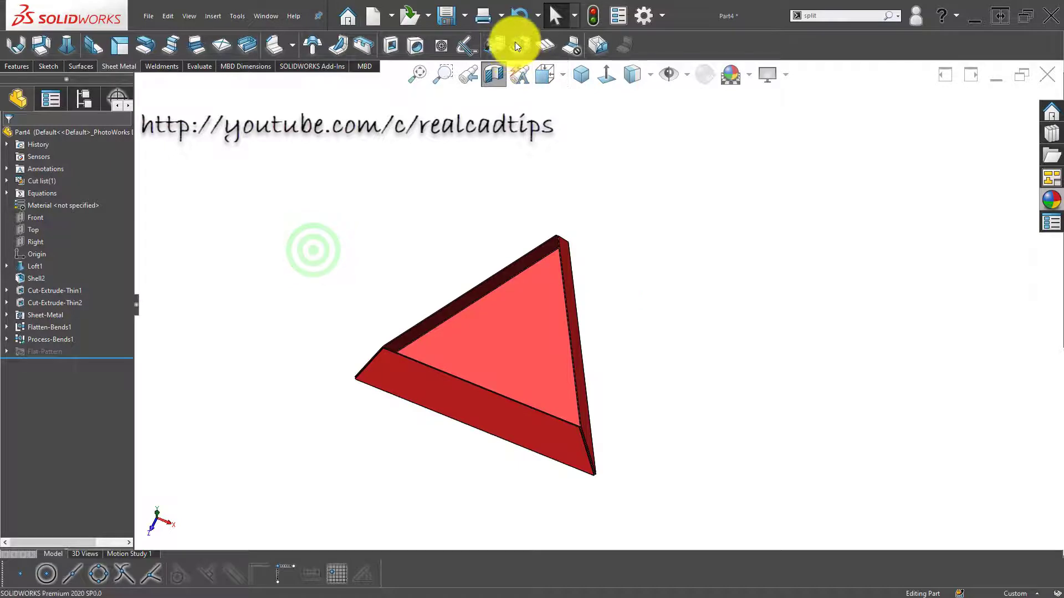
pyautogui.click(490, 41)
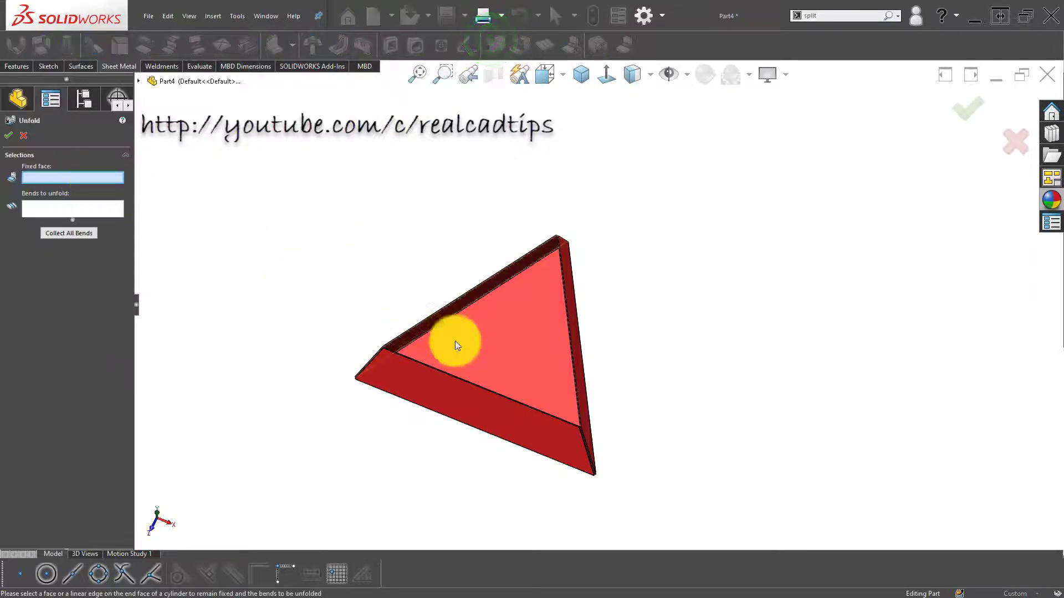
pyautogui.click(512, 345)
pyautogui.click(85, 231)
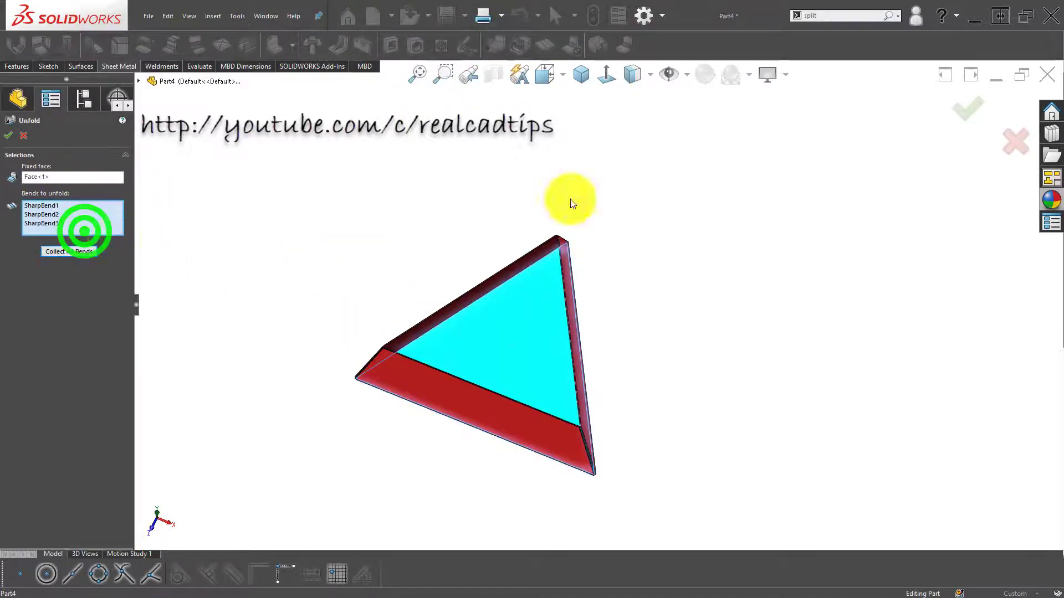
pyautogui.click(975, 108)
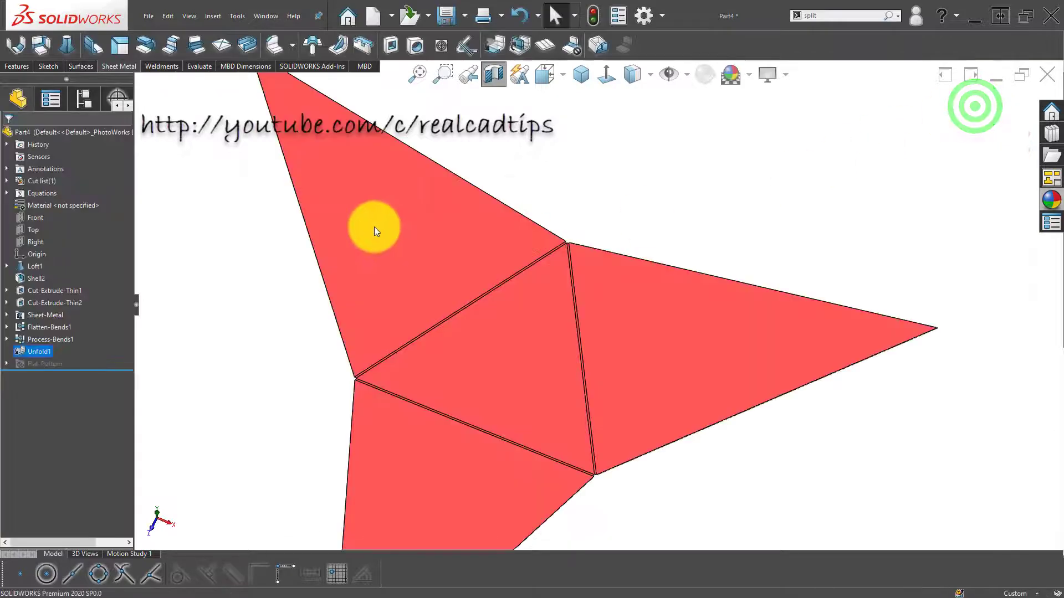
pyautogui.scroll(2, 604, 183)
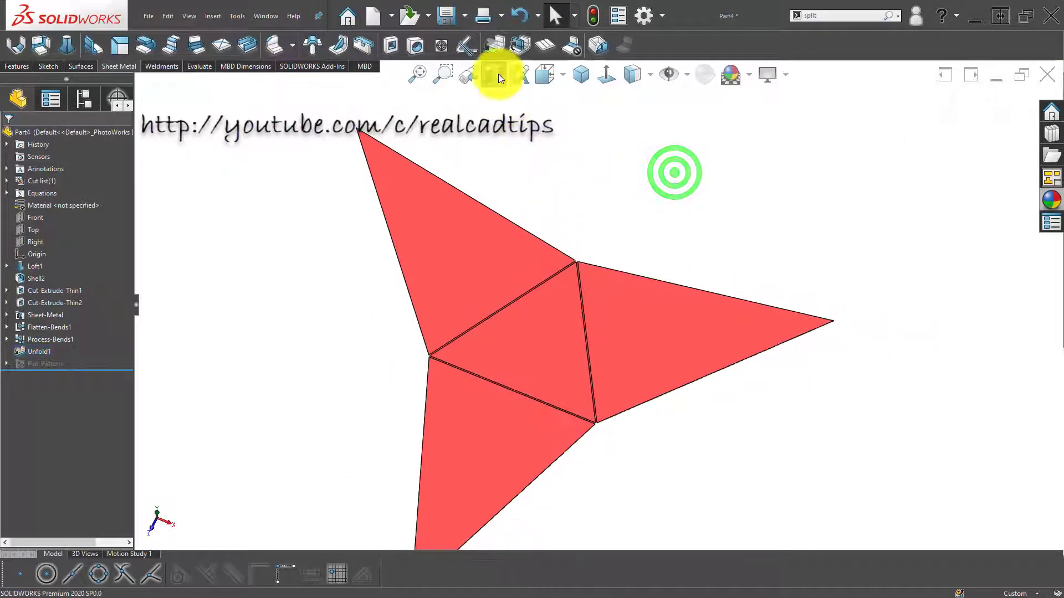
pyautogui.click(495, 45)
pyautogui.click(530, 349)
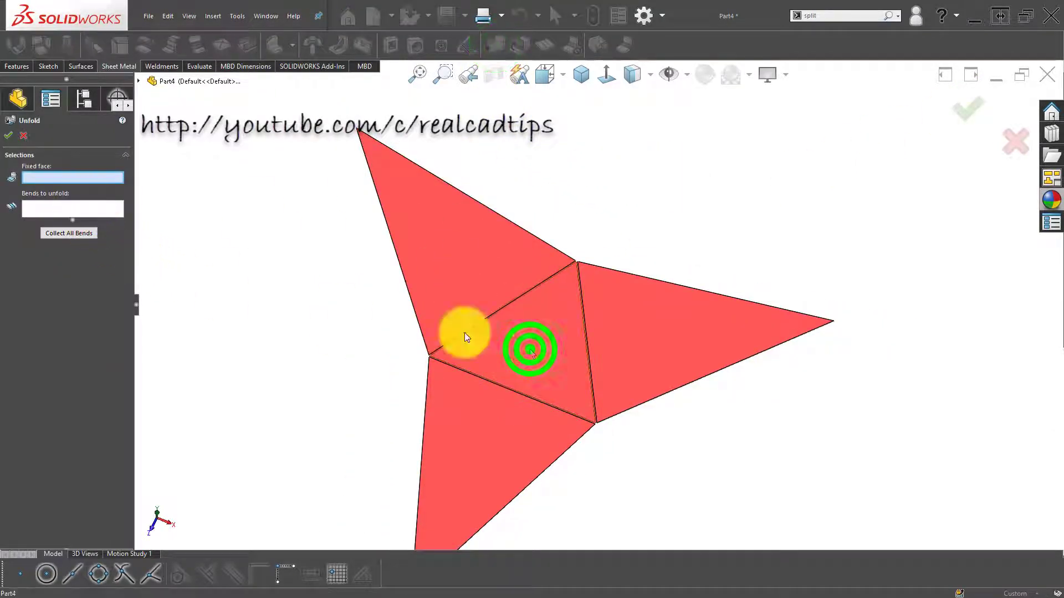
pyautogui.click(71, 232)
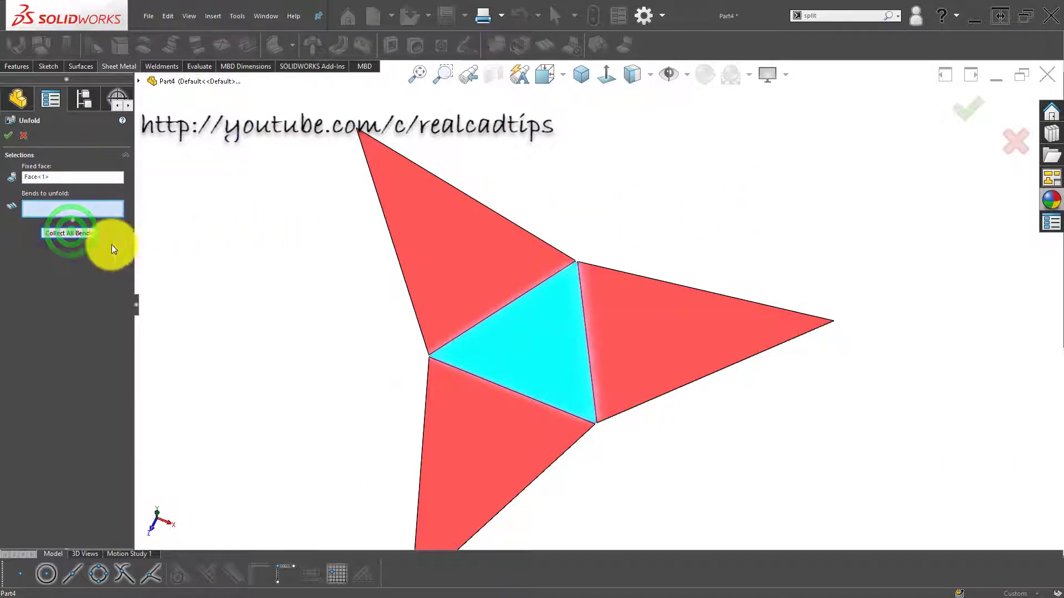
pyautogui.click(8, 135)
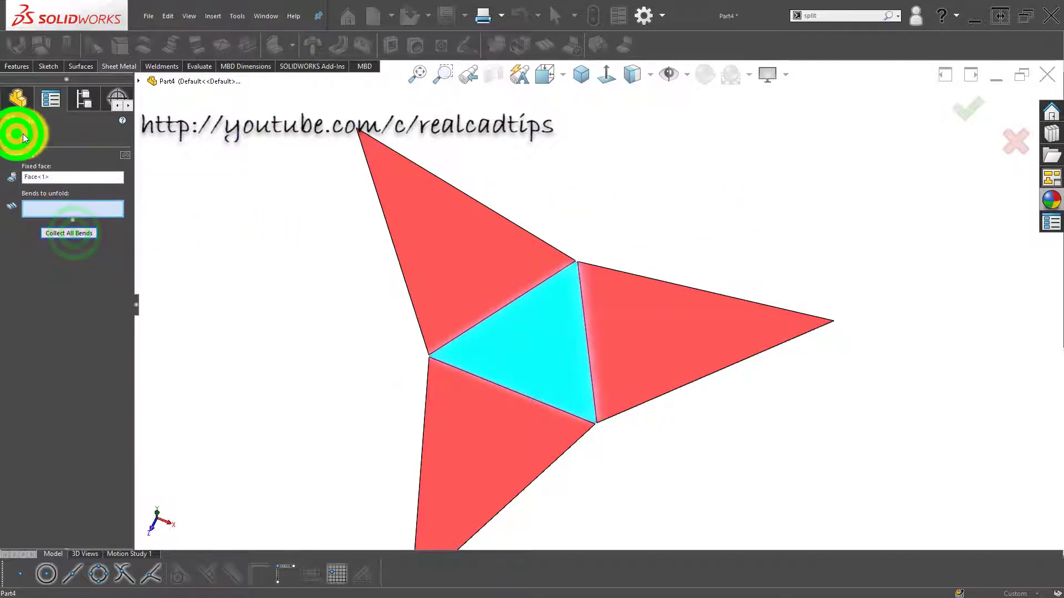
pyautogui.click(617, 128)
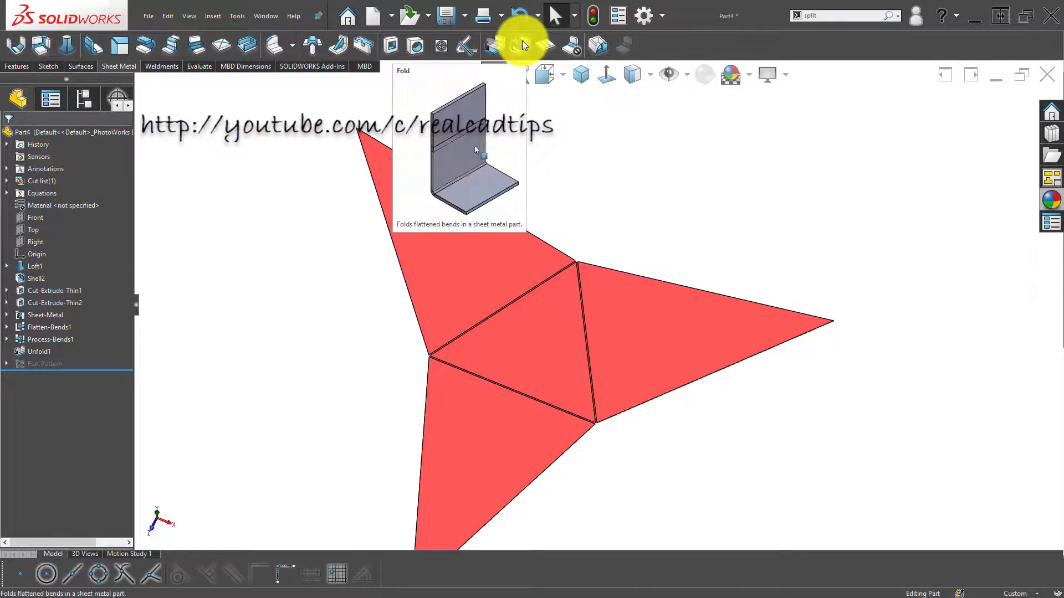
# Fold all the flattened bends back up, keeping the base triangle fixed.
pyautogui.click(522, 41)
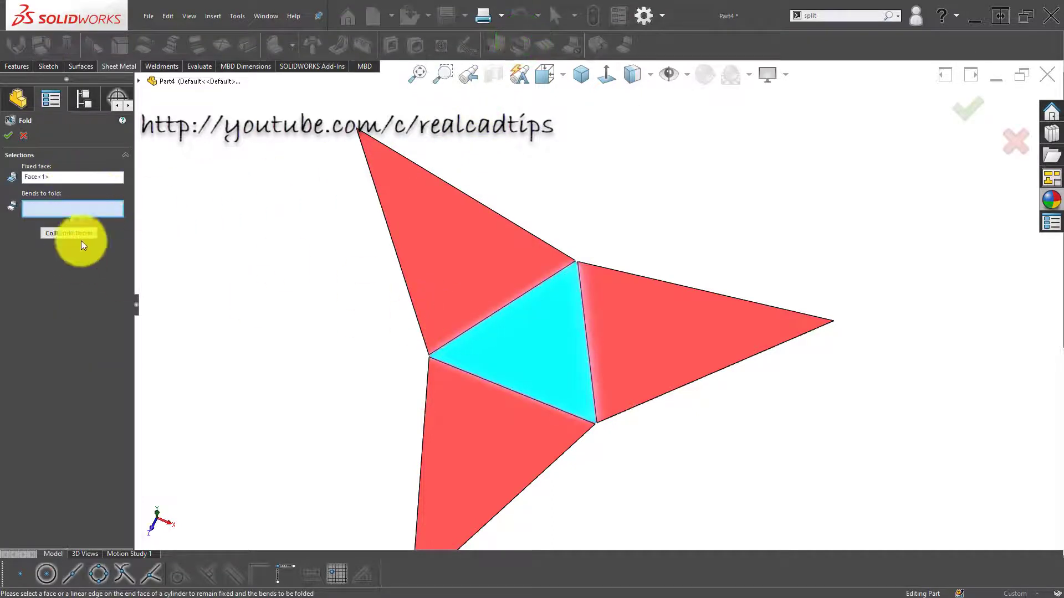
pyautogui.click(85, 235)
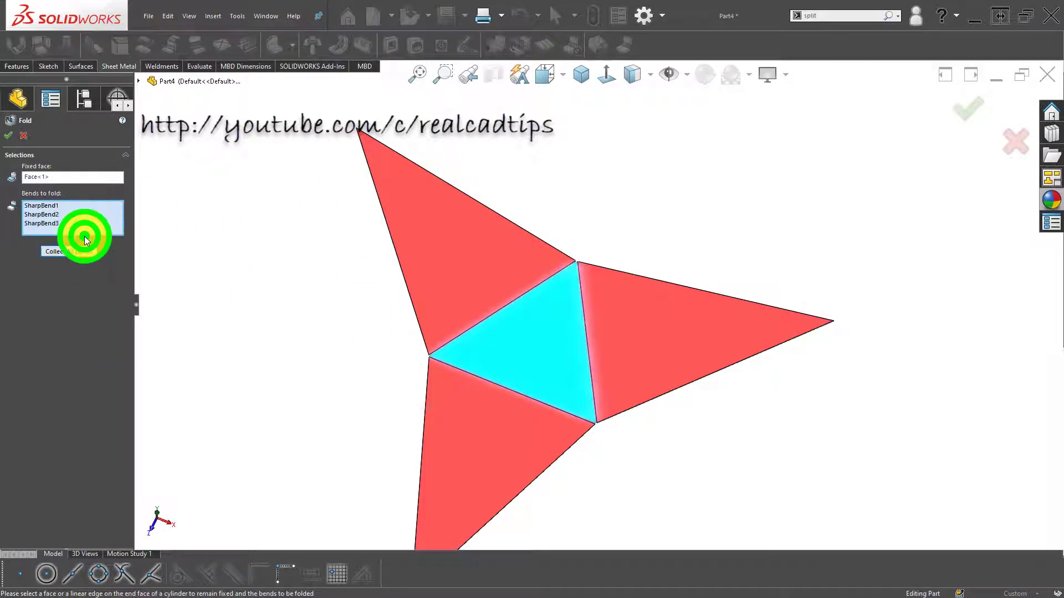
pyautogui.click(962, 113)
pyautogui.click(692, 184)
# Turn off the section view and show the folded pyramid in isometric view.
pyautogui.moveTo(525, 395); pyautogui.dragTo(511, 194, button='middle')
pyautogui.click(499, 73)
pyautogui.click(733, 255)
pyautogui.moveTo(572, 326)
pyautogui.mouseDown(button='middle')
pyautogui.moveTo(551, 335)
pyautogui.moveTo(566, 324)
pyautogui.mouseUp(button='middle')
pyautogui.scroll(2, 566, 324)
pyautogui.click(751, 327)
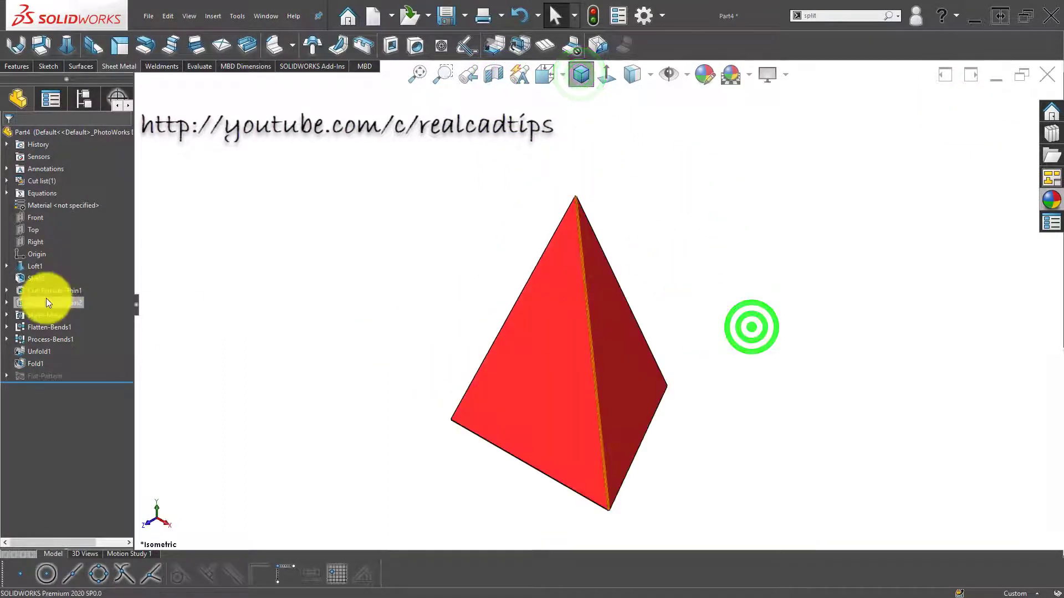
pyautogui.click(393, 18)
pyautogui.click(393, 53)
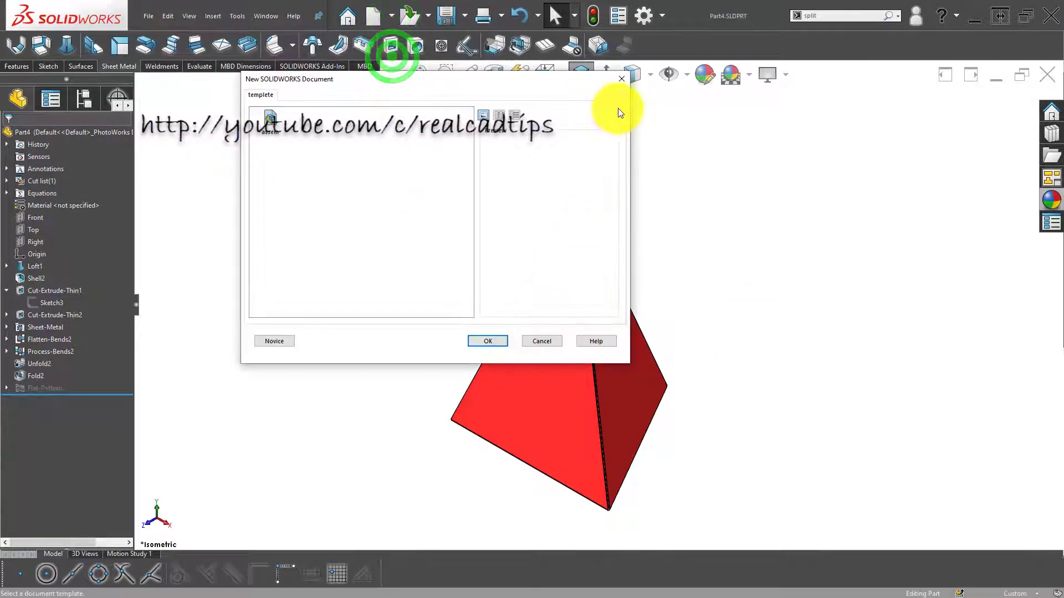
pyautogui.click(622, 83)
# Make a drawing from the part on an A3 (ISO) sheet and fit the sheet in view.
pyautogui.click(391, 17)
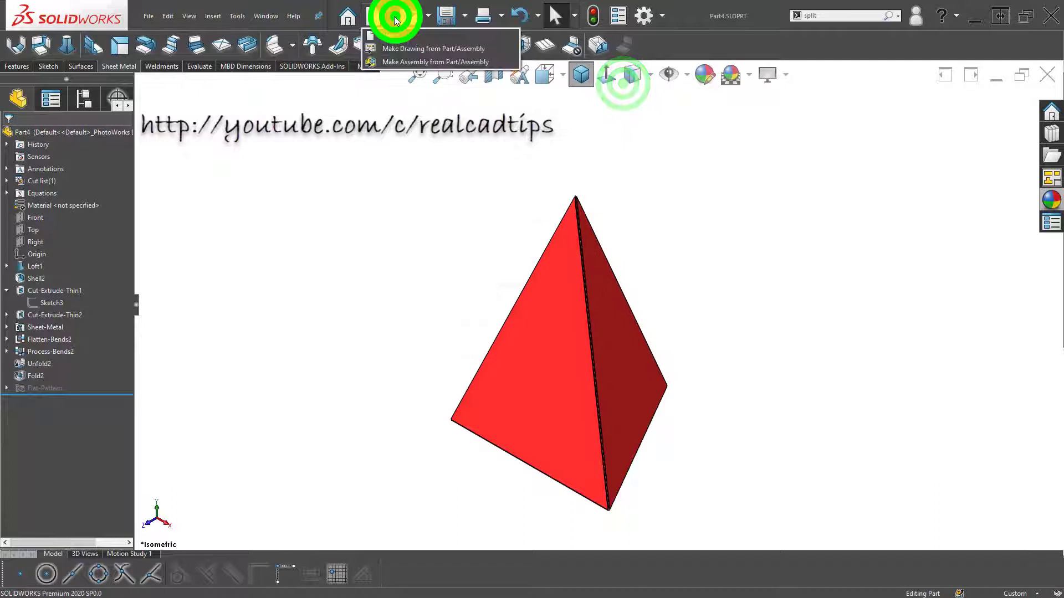
pyautogui.click(393, 48)
pyautogui.click(496, 340)
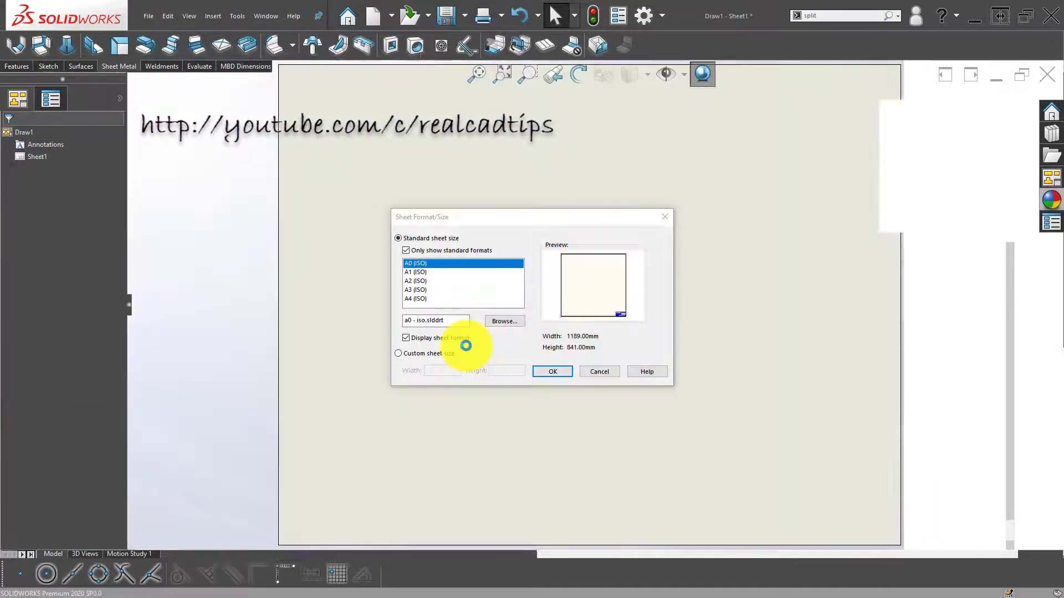
pyautogui.doubleClick(417, 293)
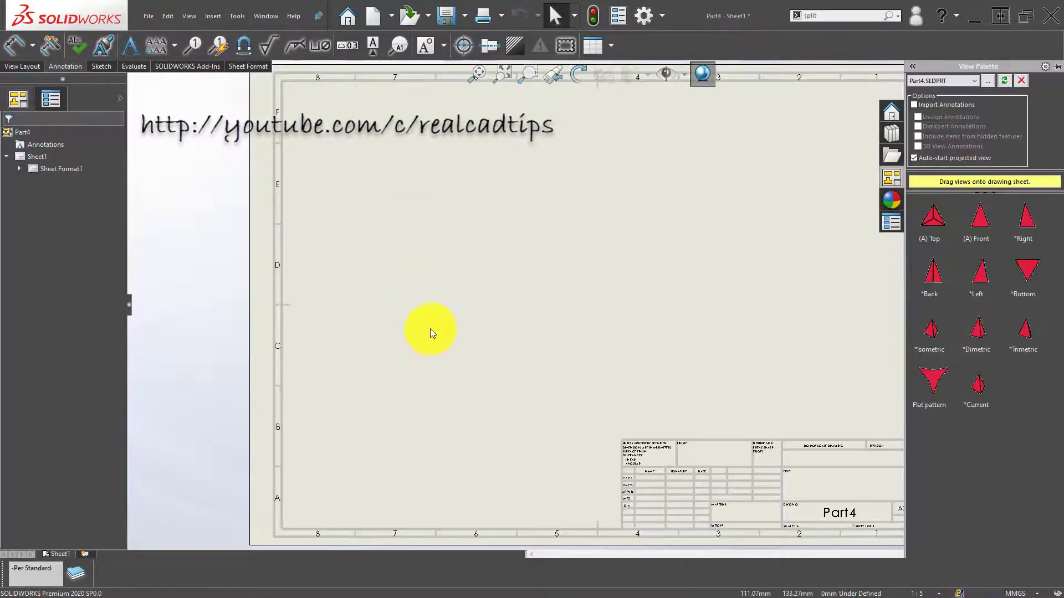
pyautogui.press('f')
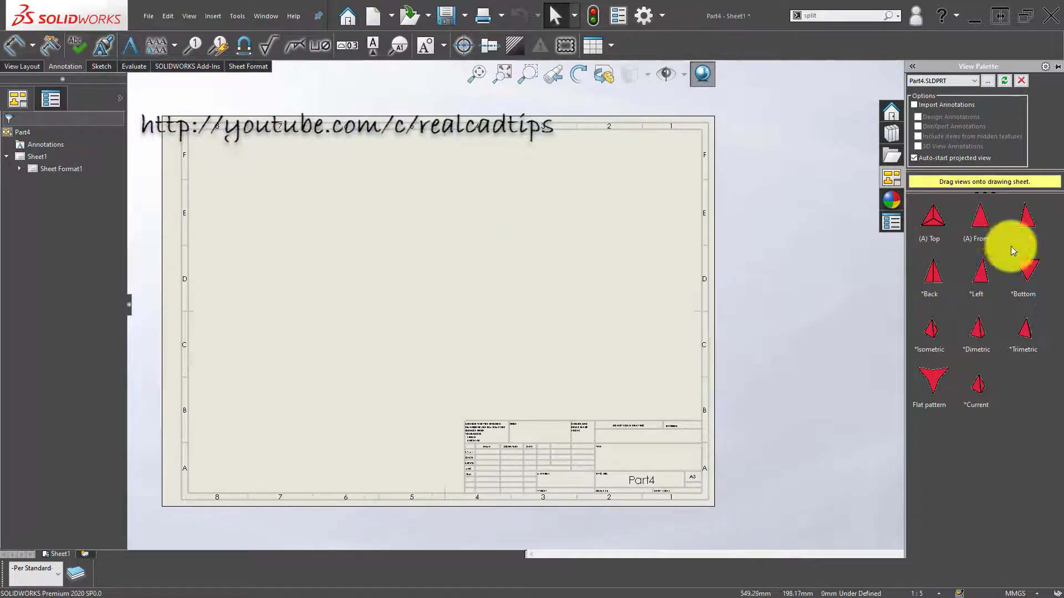
# Place the front view of the pyramid on the drawing sheet and project the top view above it.
pyautogui.moveTo(979, 221); pyautogui.dragTo(306, 299)
pyautogui.scroll(-2, 324, 291)
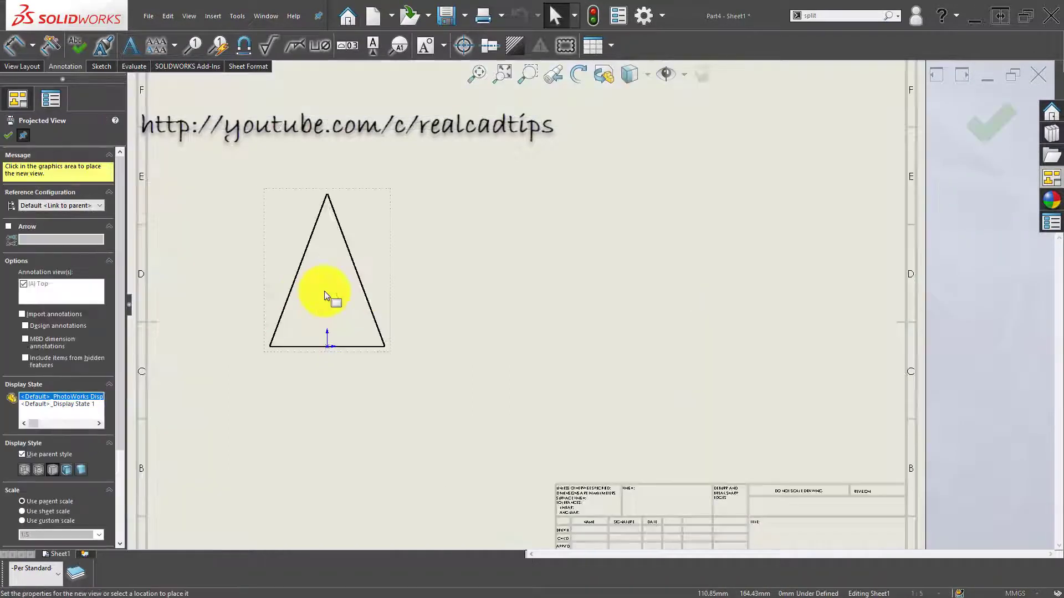
pyautogui.moveTo(323, 313); pyautogui.dragTo(300, 431, button='middle')
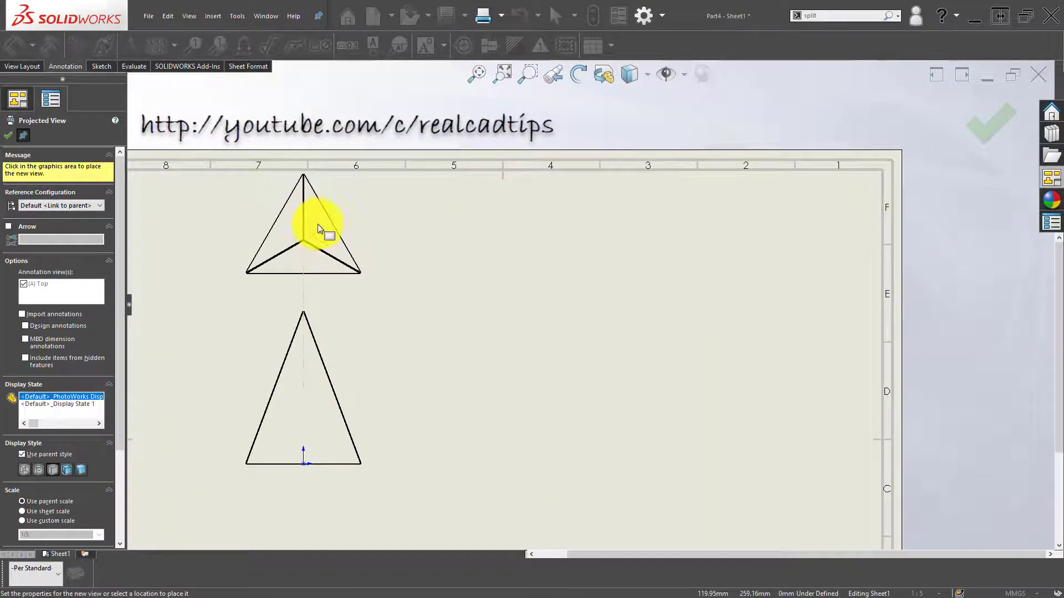
pyautogui.click(318, 224)
pyautogui.scroll(3, 362, 343)
pyautogui.press('Escape')
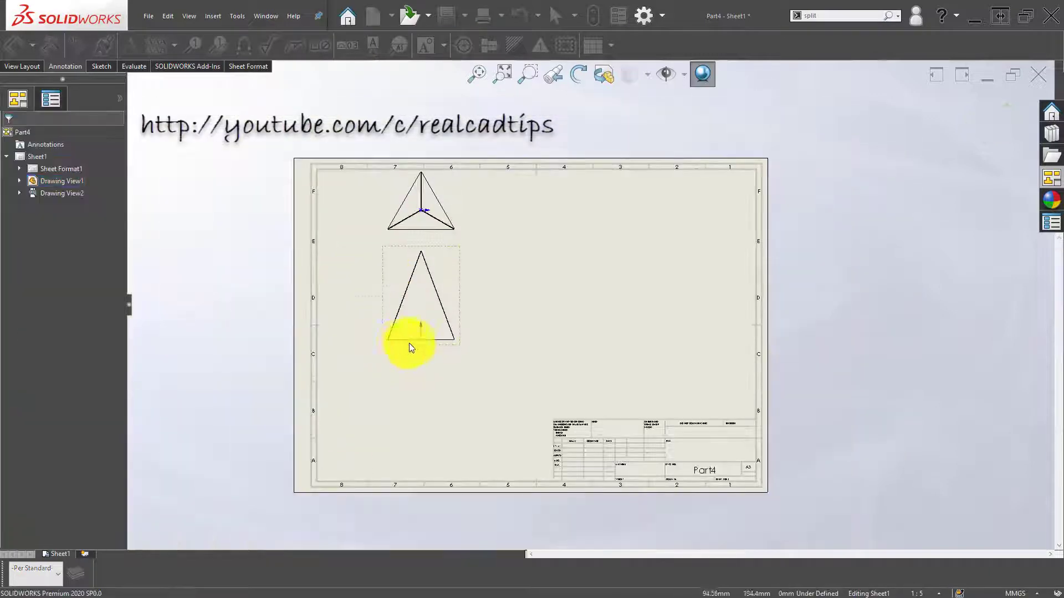
# Move the front view lower on the sheet and shift the top view down above it.
pyautogui.click(413, 348)
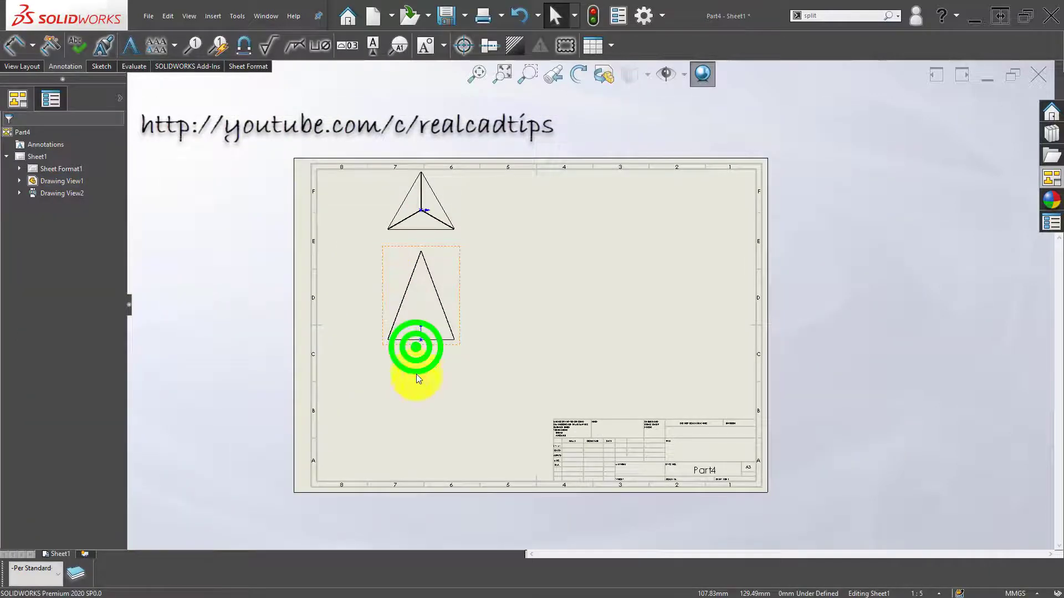
pyautogui.click(504, 435)
pyautogui.moveTo(435, 252)
pyautogui.mouseDown()
pyautogui.moveTo(432, 283)
pyautogui.moveTo(432, 269)
pyautogui.mouseUp()
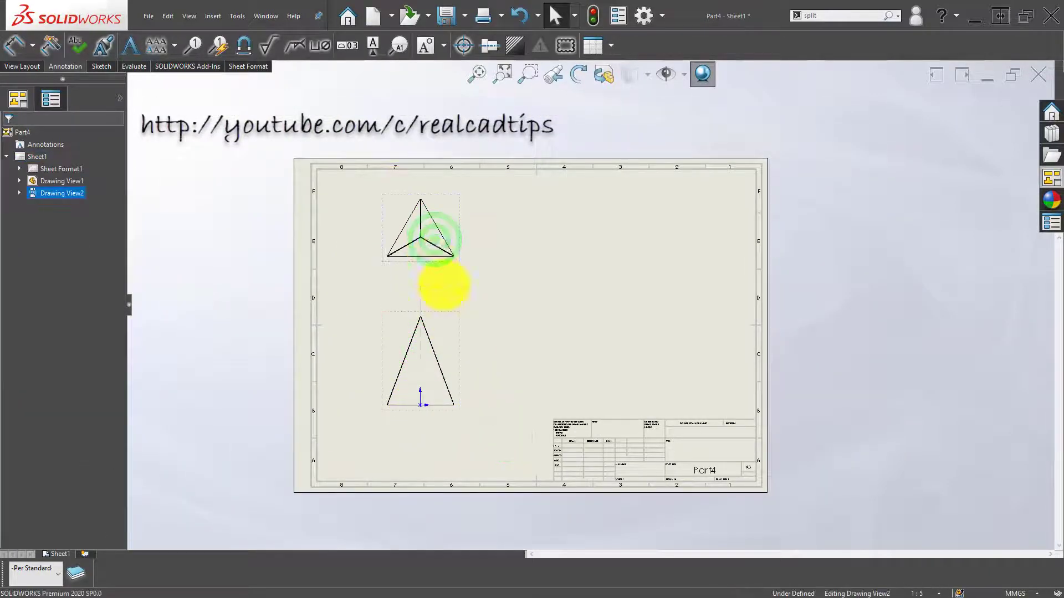
# Set the front view's display style to Shaded With Edges.
pyautogui.click(489, 335)
pyautogui.scroll(-1, 482, 308)
pyautogui.moveTo(480, 307); pyautogui.dragTo(453, 300, button='middle')
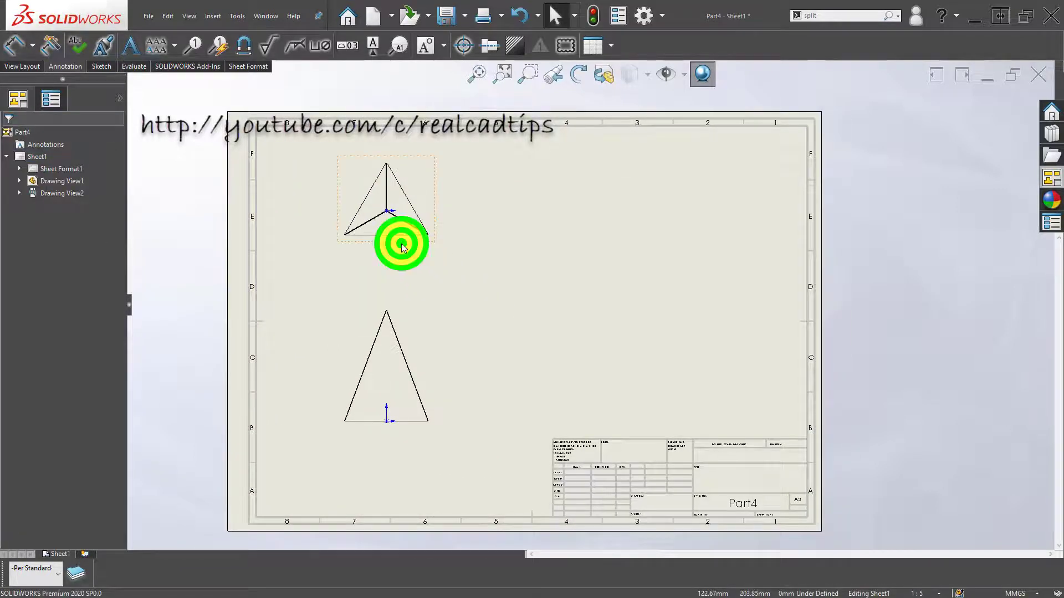
pyautogui.click(403, 247)
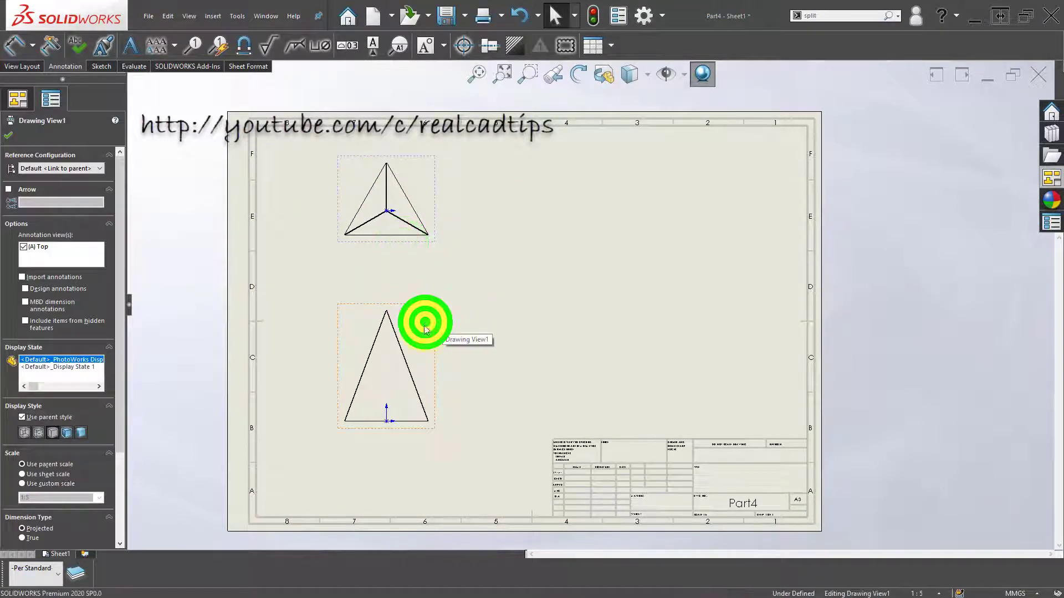
pyautogui.click(70, 436)
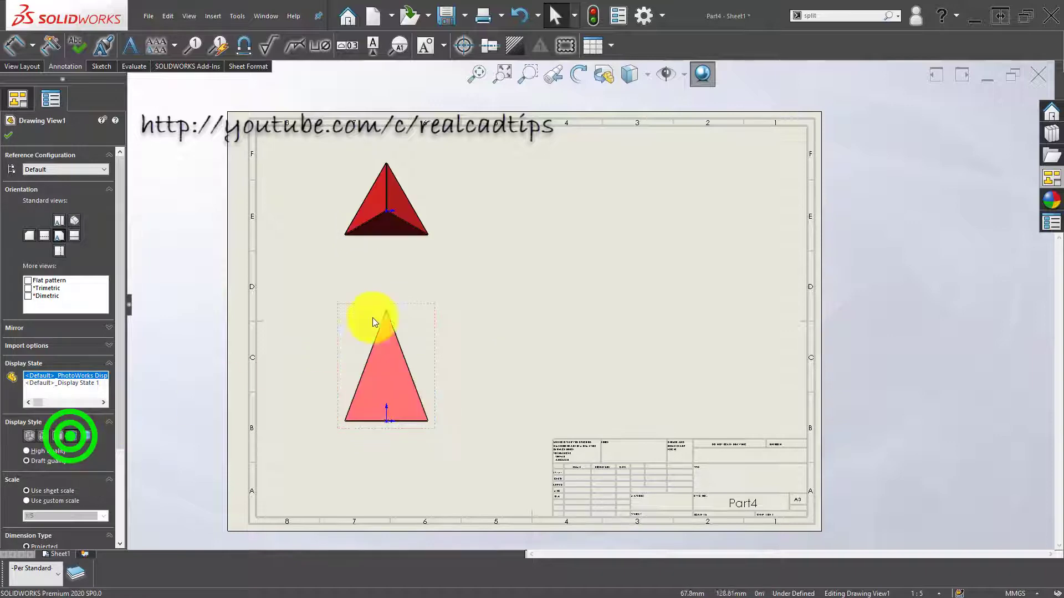
pyautogui.click(501, 267)
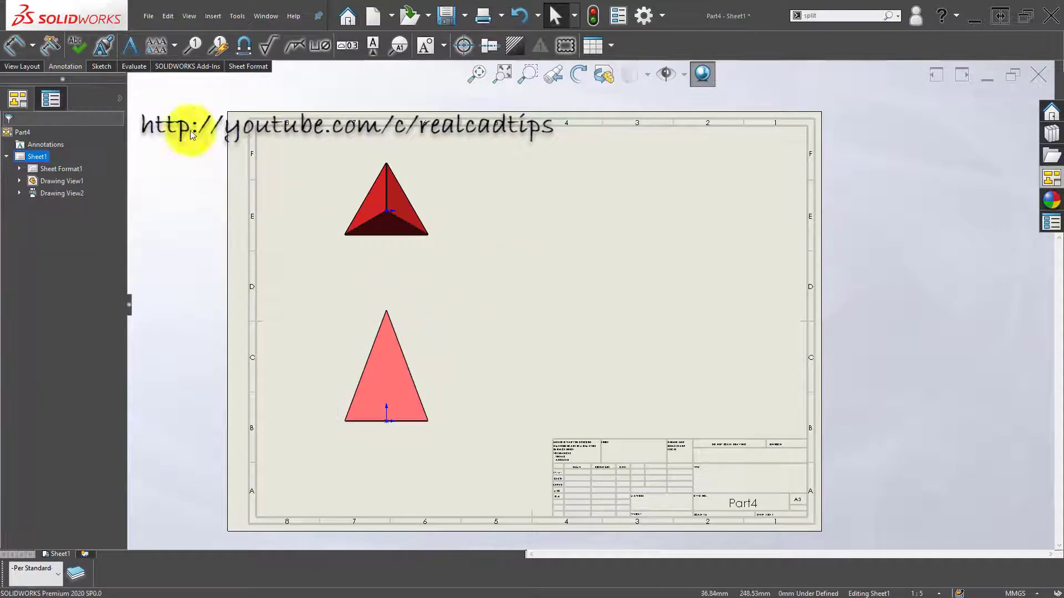
# Project an isometric view from the front view and place it to the left of the front view.
pyautogui.click(34, 62)
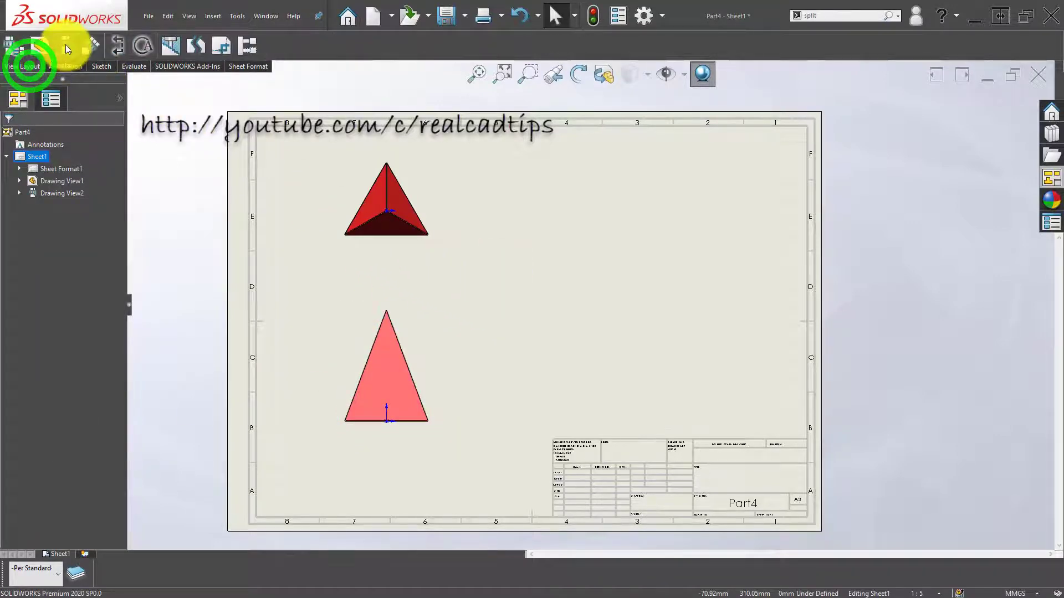
pyautogui.click(65, 44)
pyautogui.click(385, 383)
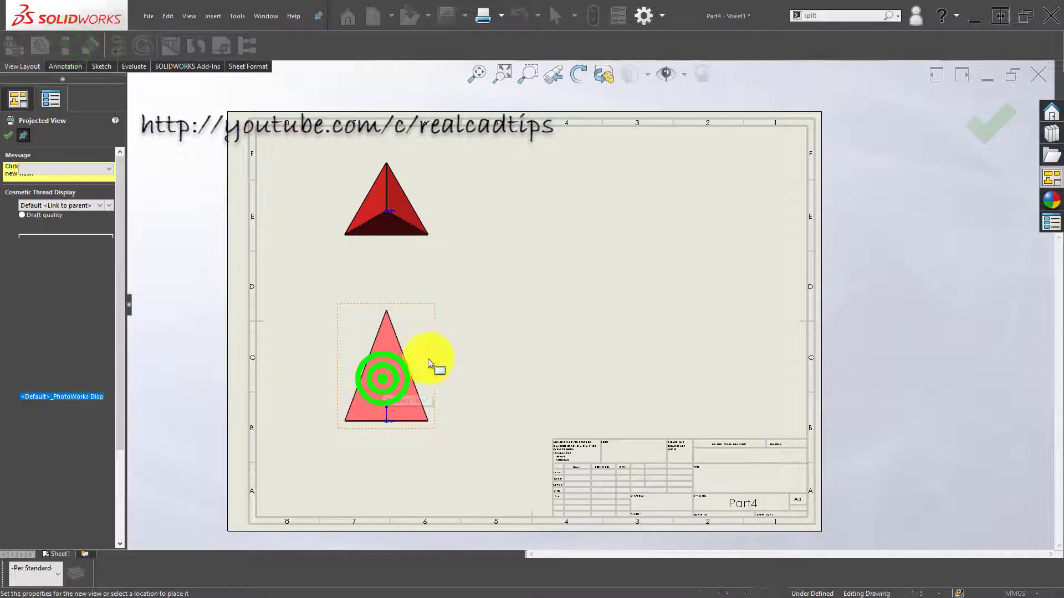
pyautogui.click(555, 216)
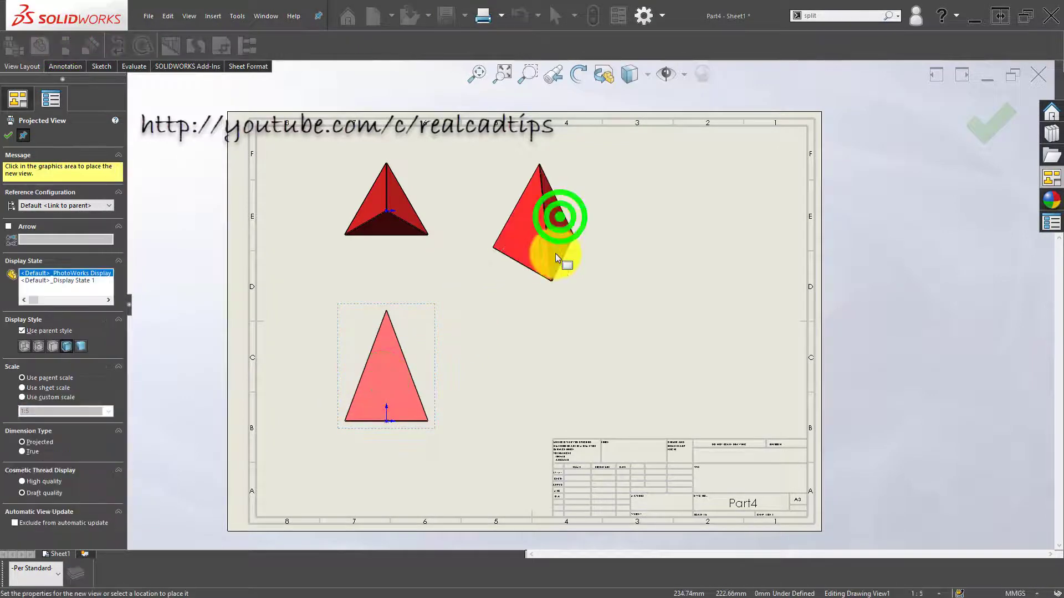
pyautogui.click(534, 285)
pyautogui.moveTo(534, 285)
pyautogui.mouseDown()
pyautogui.moveTo(551, 439)
pyautogui.moveTo(281, 435)
pyautogui.mouseUp()
pyautogui.click(471, 468)
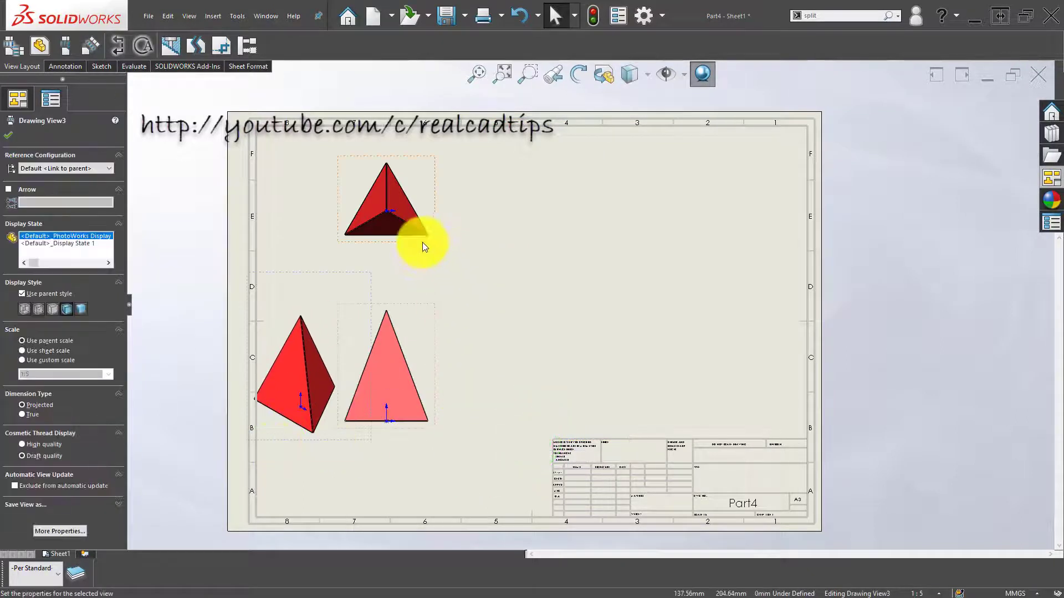
# Rearrange the views: raise the top view, shift the front view to the sheet's right half, and move the isometric view in from the left border.
pyautogui.moveTo(423, 242)
pyautogui.mouseDown()
pyautogui.moveTo(540, 236)
pyautogui.moveTo(487, 279)
pyautogui.mouseUp()
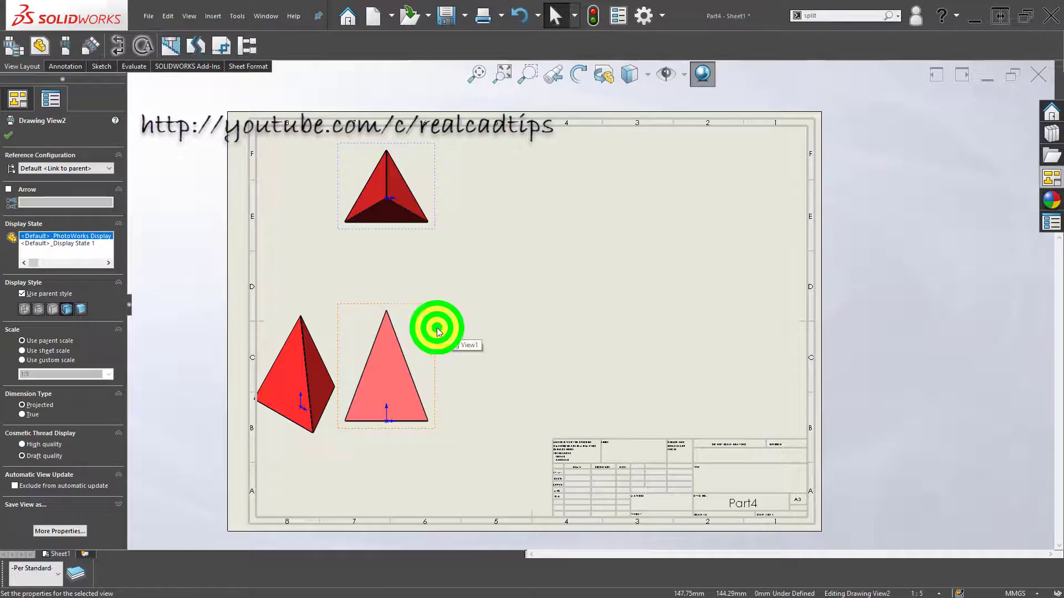
pyautogui.moveTo(436, 328)
pyautogui.mouseDown()
pyautogui.moveTo(659, 334)
pyautogui.moveTo(681, 308)
pyautogui.mouseUp()
pyautogui.click(461, 427)
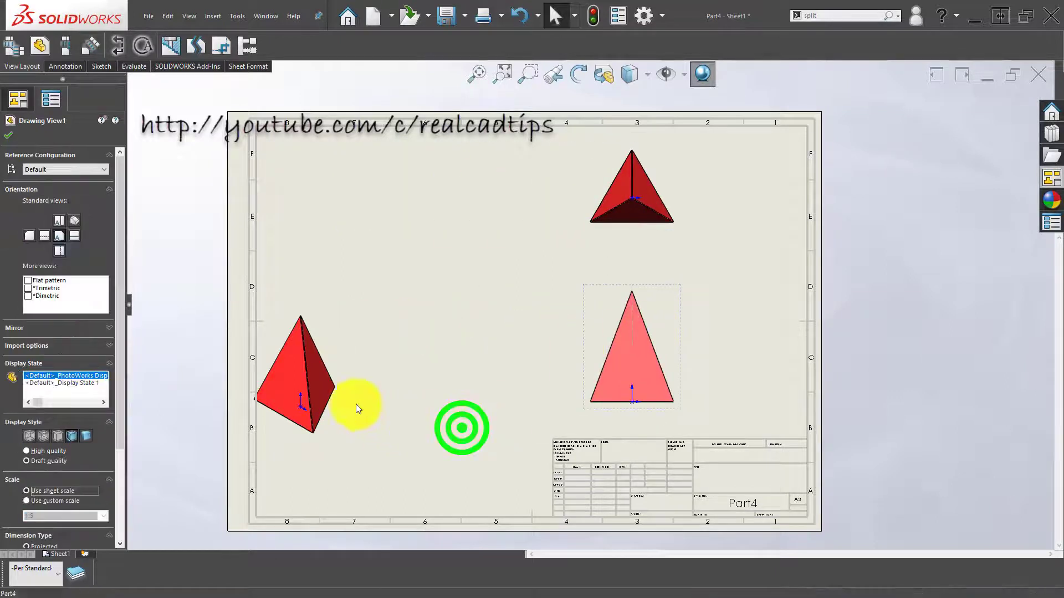
pyautogui.moveTo(372, 408)
pyautogui.mouseDown()
pyautogui.moveTo(488, 398)
pyautogui.moveTo(492, 388)
pyautogui.mouseUp()
pyautogui.click(463, 437)
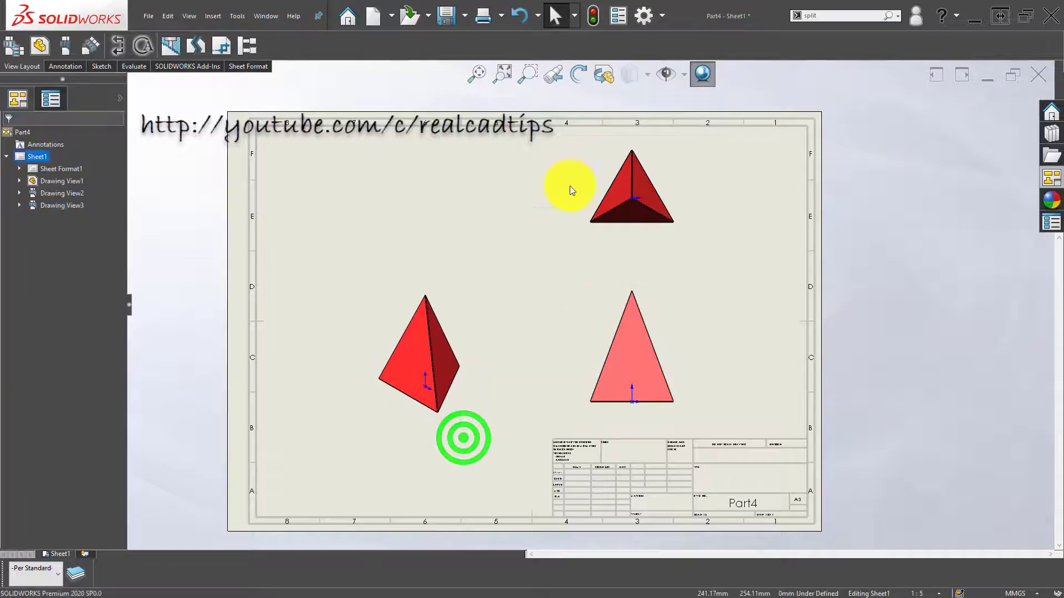
# Place the part's flat pattern view above the isometric view in the sheet's upper left area.
pyautogui.scroll(-3, 581, 188)
pyautogui.moveTo(582, 188); pyautogui.dragTo(608, 248, button='middle')
pyautogui.scroll(2, 610, 248)
pyautogui.click(489, 258)
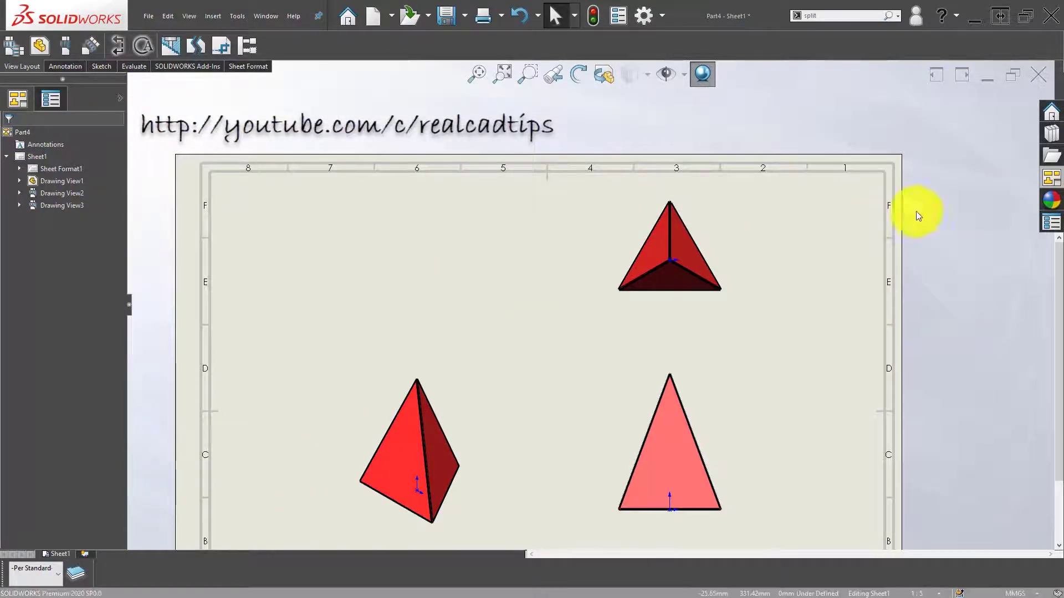
pyautogui.click(1051, 177)
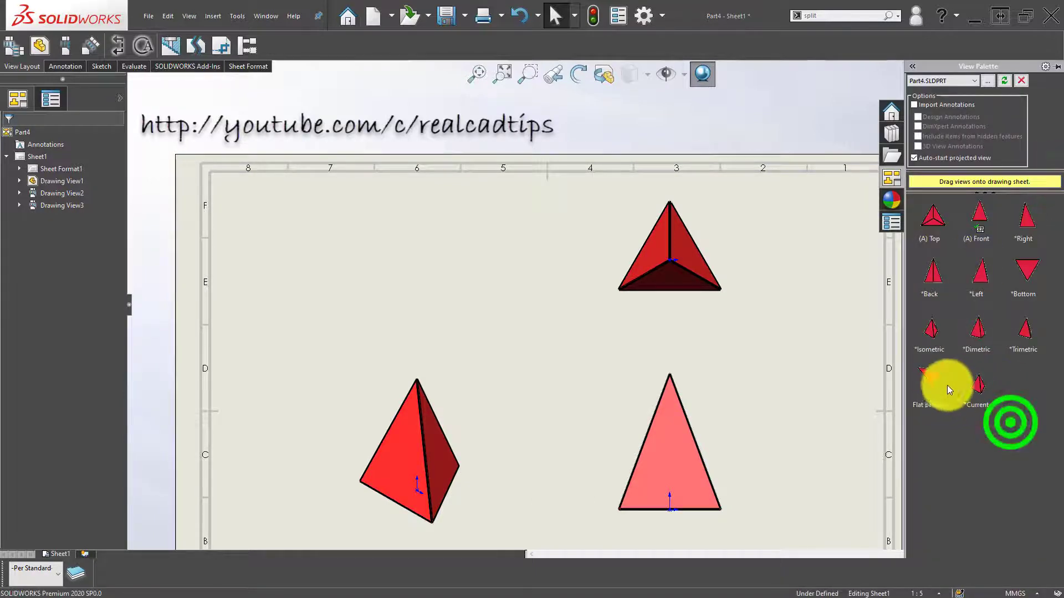
pyautogui.moveTo(931, 382)
pyautogui.mouseDown()
pyautogui.moveTo(418, 223)
pyautogui.moveTo(421, 243)
pyautogui.moveTo(423, 233)
pyautogui.moveTo(463, 250)
pyautogui.moveTo(542, 340)
pyautogui.moveTo(465, 242)
pyautogui.moveTo(438, 239)
pyautogui.mouseUp()
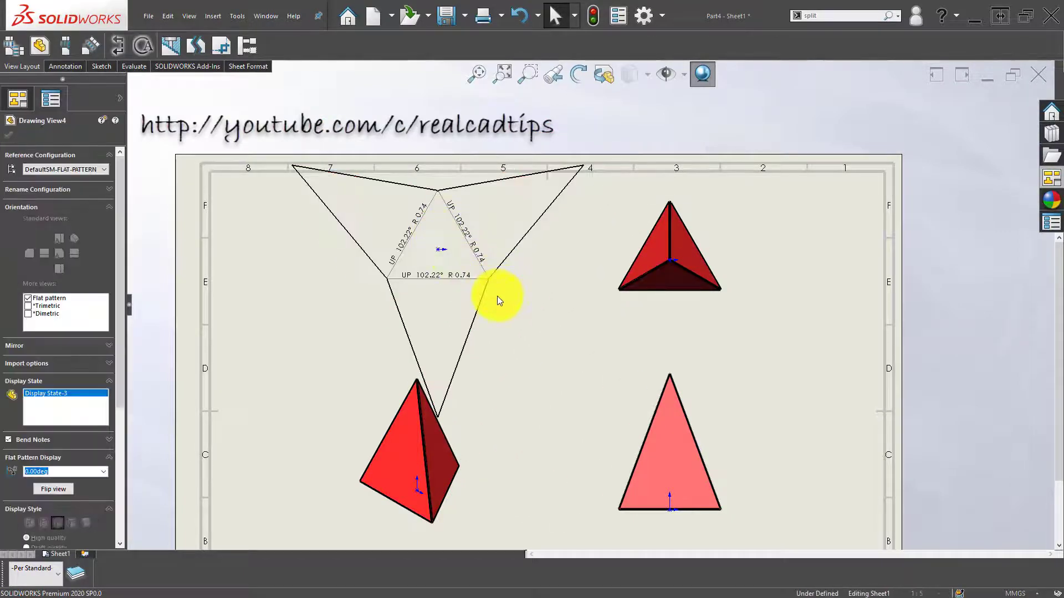
# Try a projected side view of the flat pattern and delete it from the sheet.
pyautogui.click(622, 344)
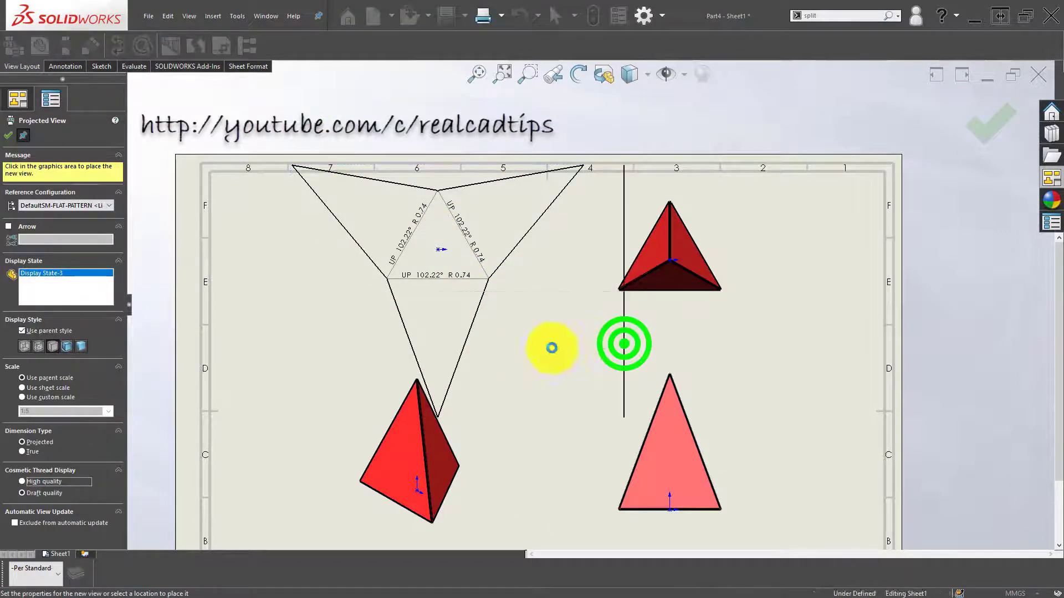
pyautogui.scroll(4, 554, 327)
pyautogui.moveTo(611, 316); pyautogui.dragTo(403, 316)
pyautogui.press('Delete')
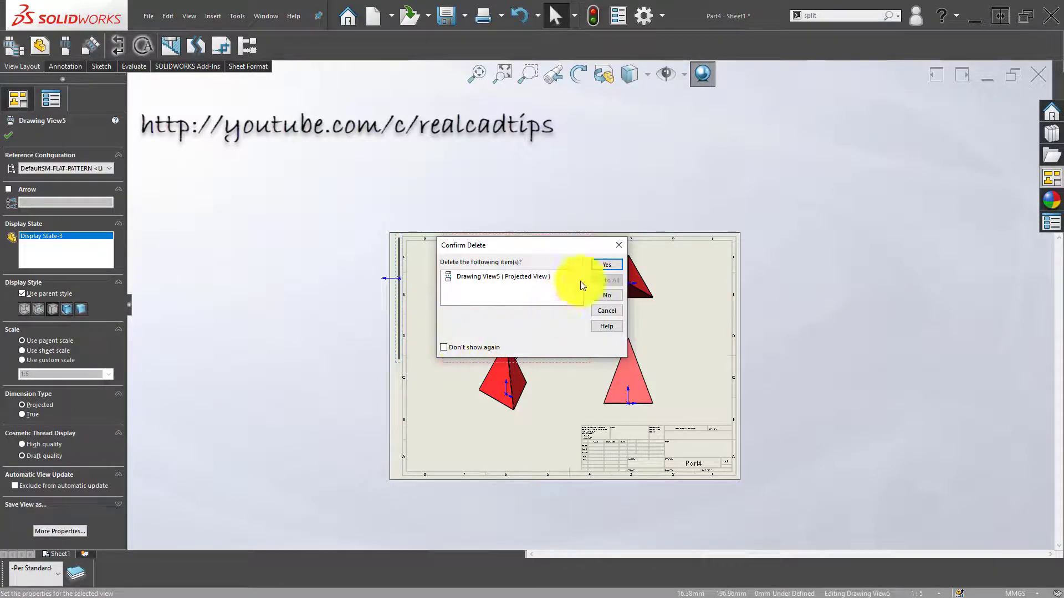
pyautogui.click(606, 263)
# Shift the front view slightly right and set its custom scale to 1:4.
pyautogui.scroll(-4, 637, 366)
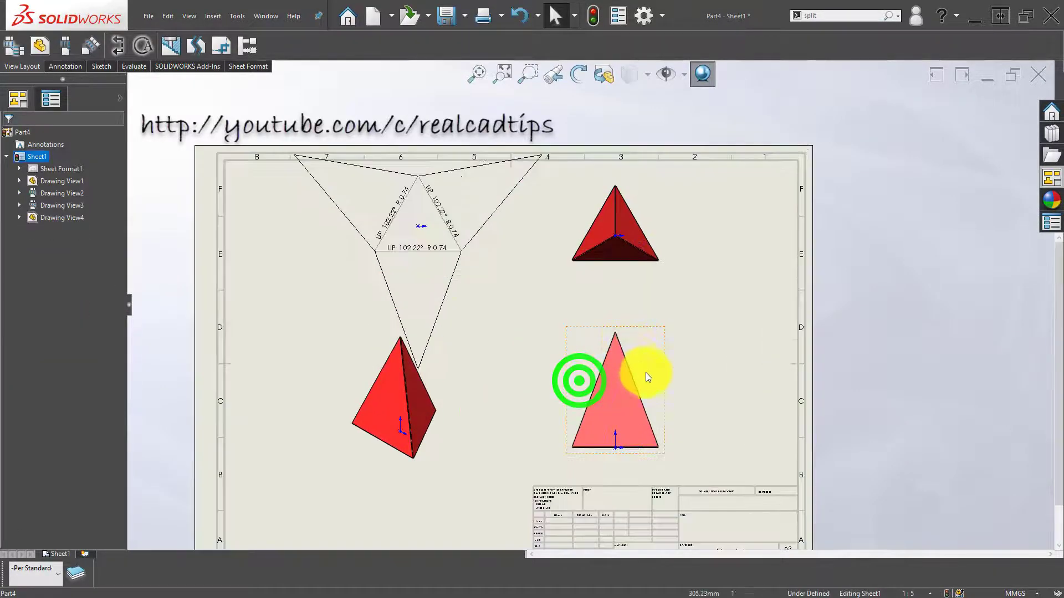
pyautogui.moveTo(670, 352)
pyautogui.mouseDown()
pyautogui.moveTo(768, 334)
pyautogui.moveTo(716, 361)
pyautogui.moveTo(714, 348)
pyautogui.mouseUp()
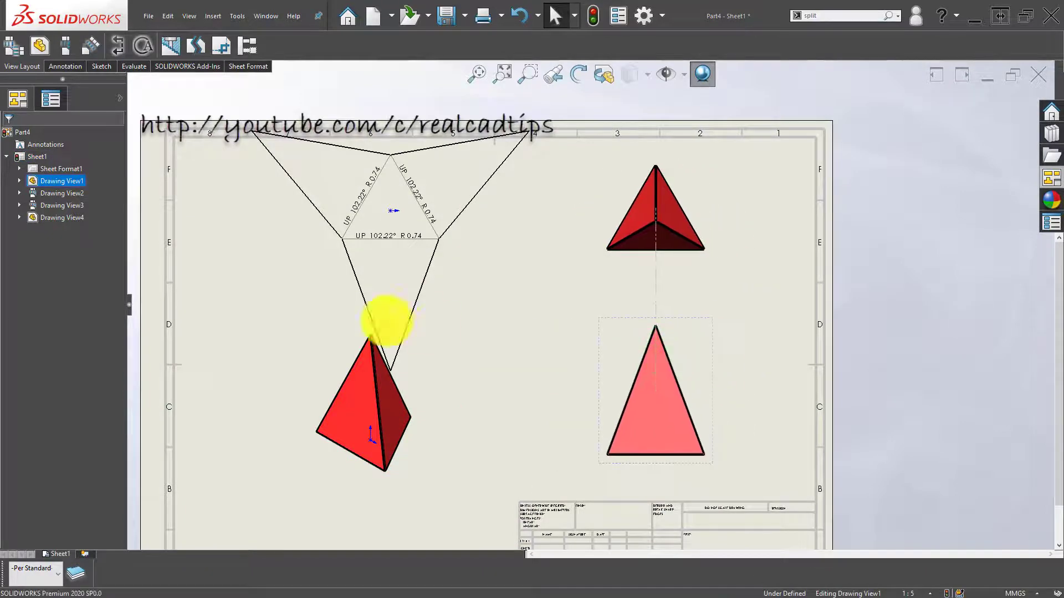
pyautogui.moveTo(121, 283); pyautogui.dragTo(125, 368)
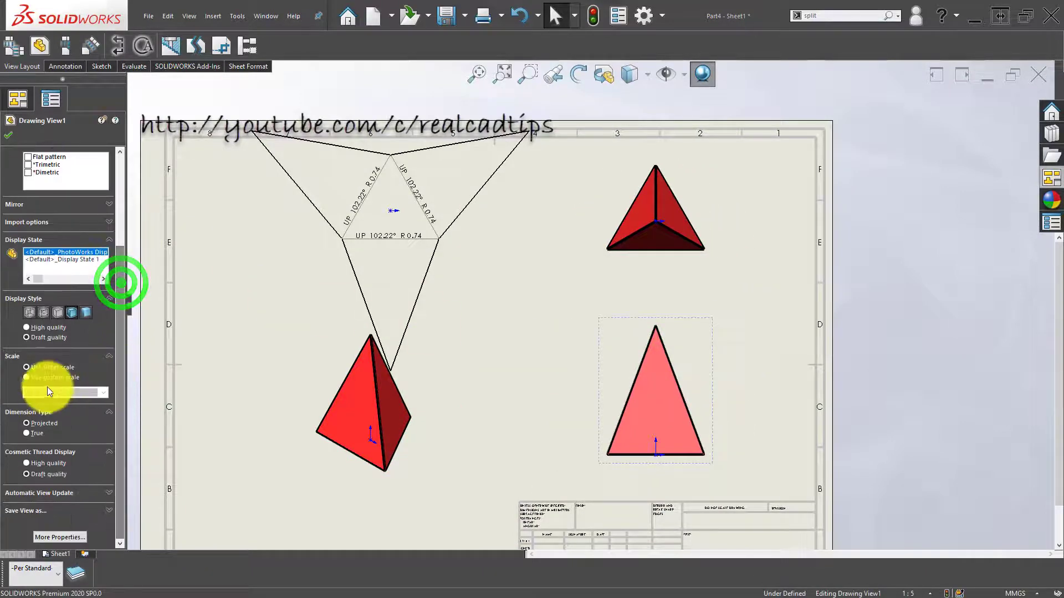
pyautogui.click(51, 378)
pyautogui.click(65, 391)
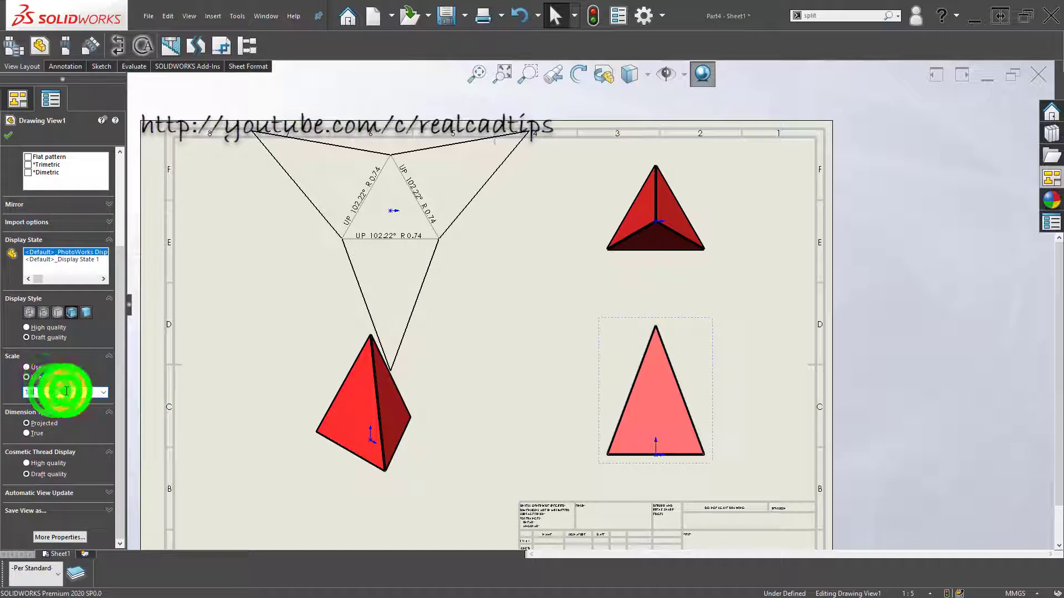
pyautogui.write('3')
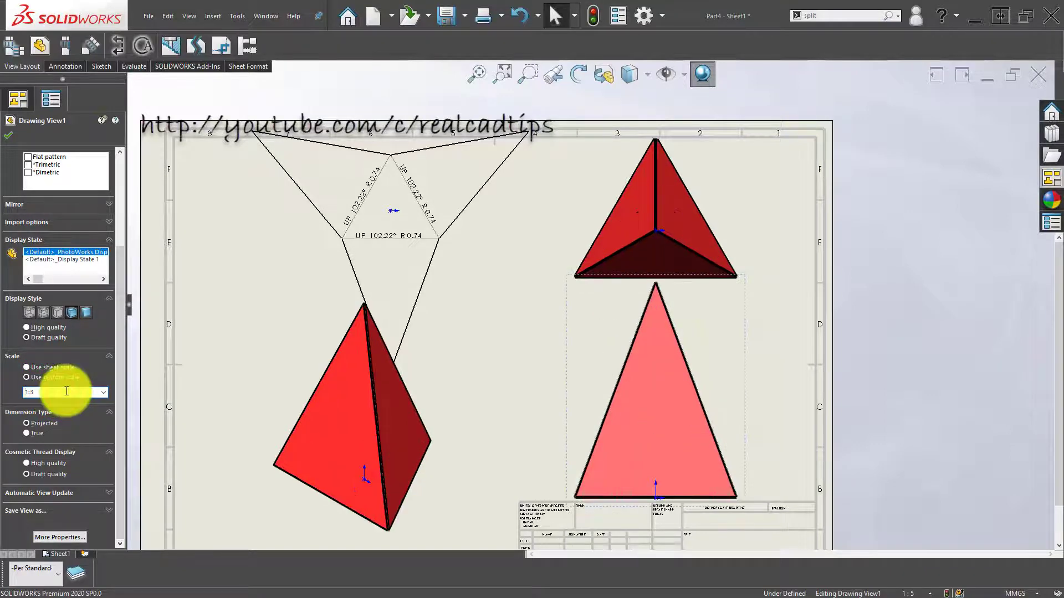
pyautogui.click(67, 392)
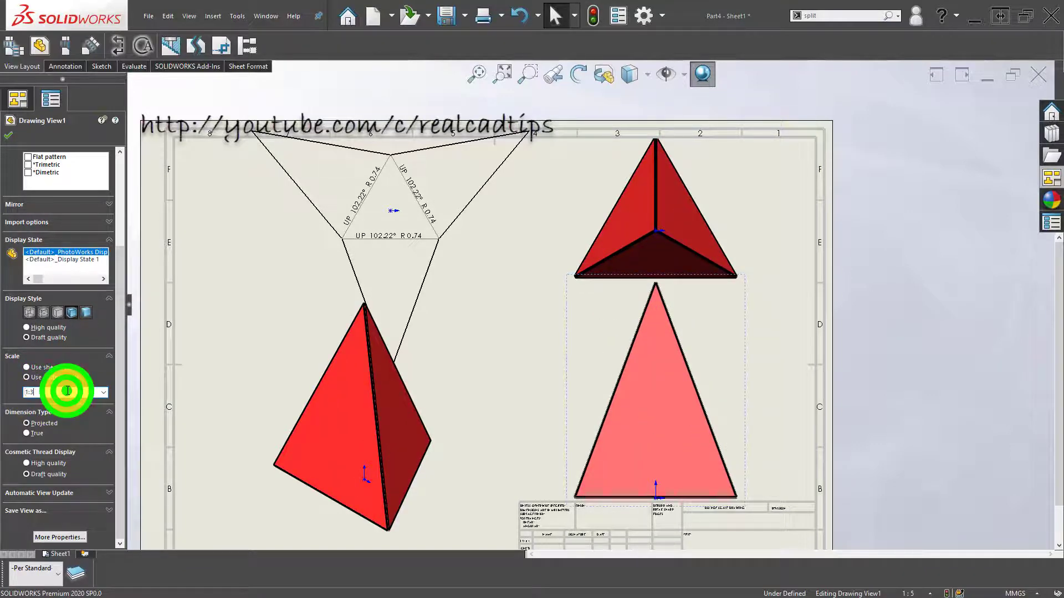
pyautogui.write('4')
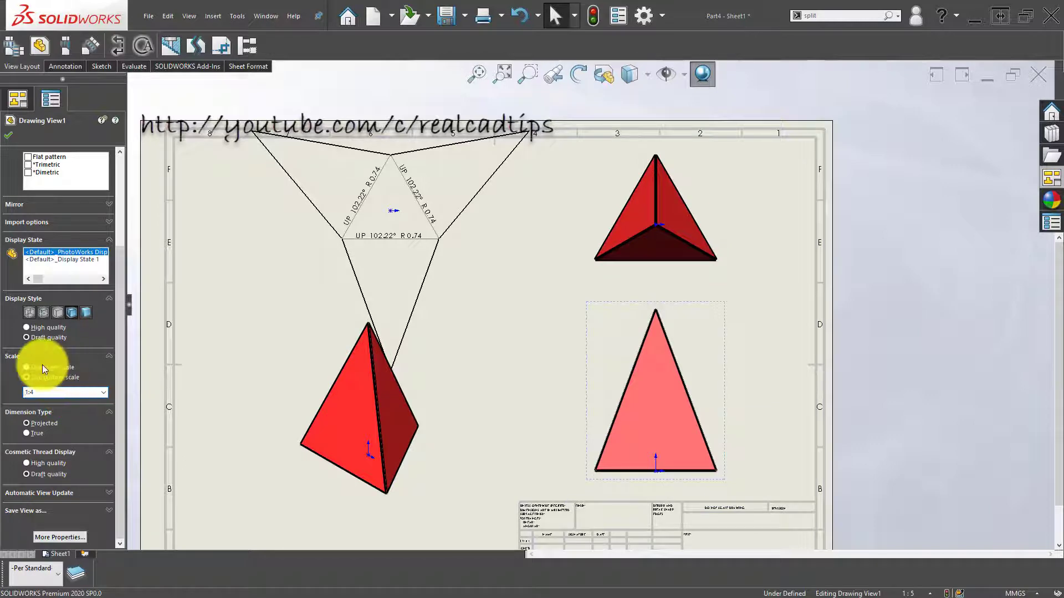
pyautogui.click(463, 527)
# Move the isometric view down and slightly right so it clears the flat pattern.
pyautogui.scroll(2, 492, 437)
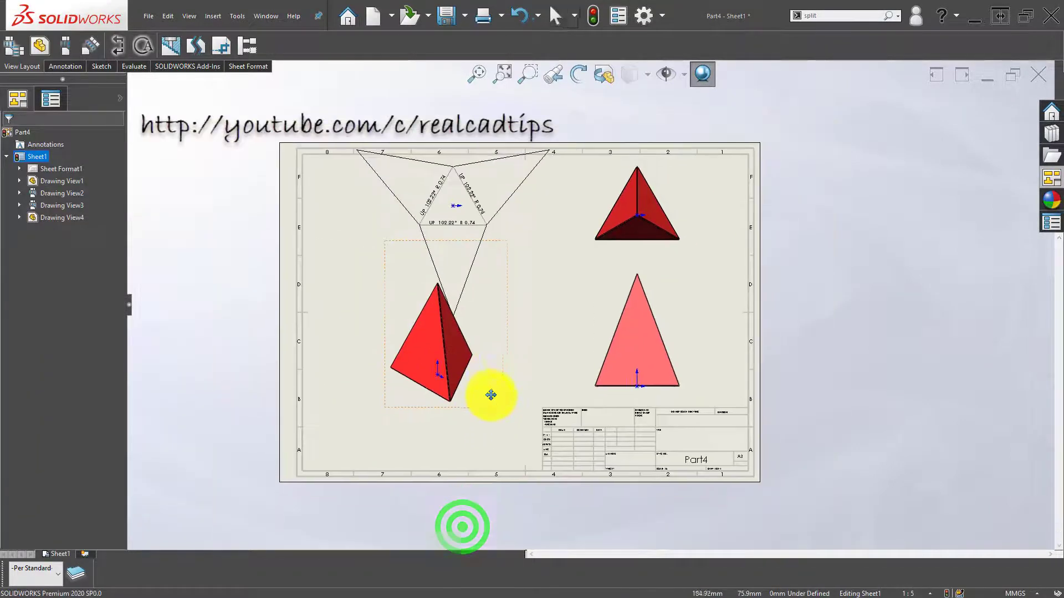
pyautogui.moveTo(508, 344); pyautogui.dragTo(543, 407)
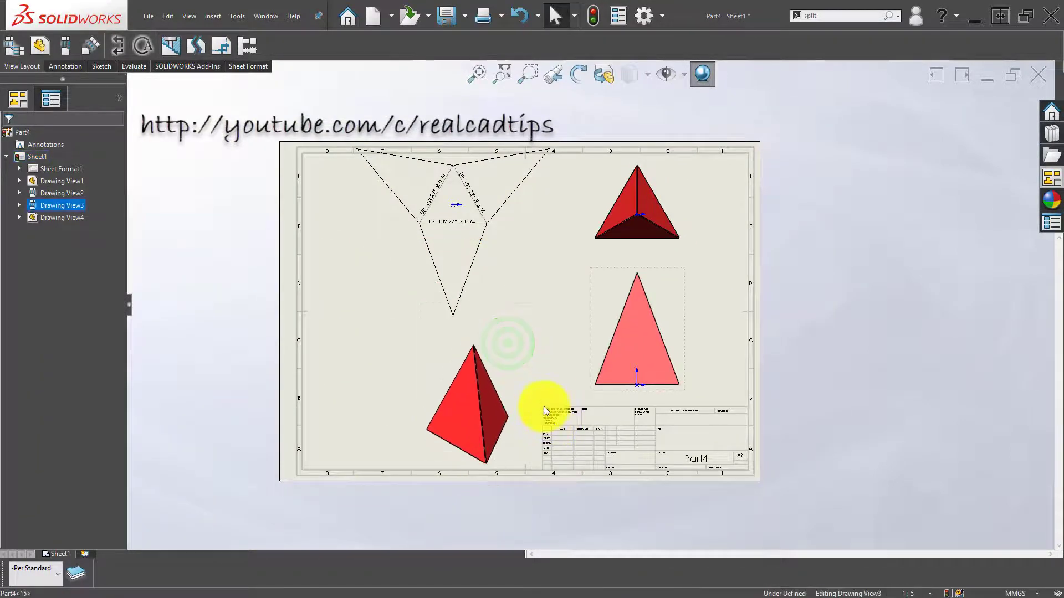
pyautogui.click(334, 463)
# Display the flat pattern view shaded with edges and move it down inside the sheet border.
pyautogui.click(497, 252)
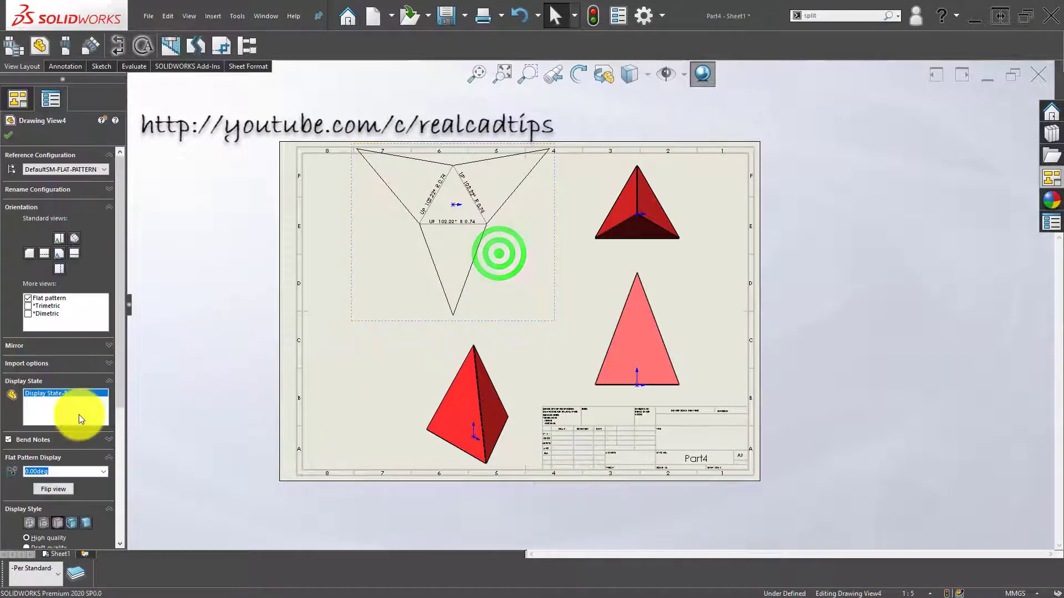
pyautogui.click(71, 523)
pyautogui.click(224, 345)
pyautogui.scroll(-2, 450, 231)
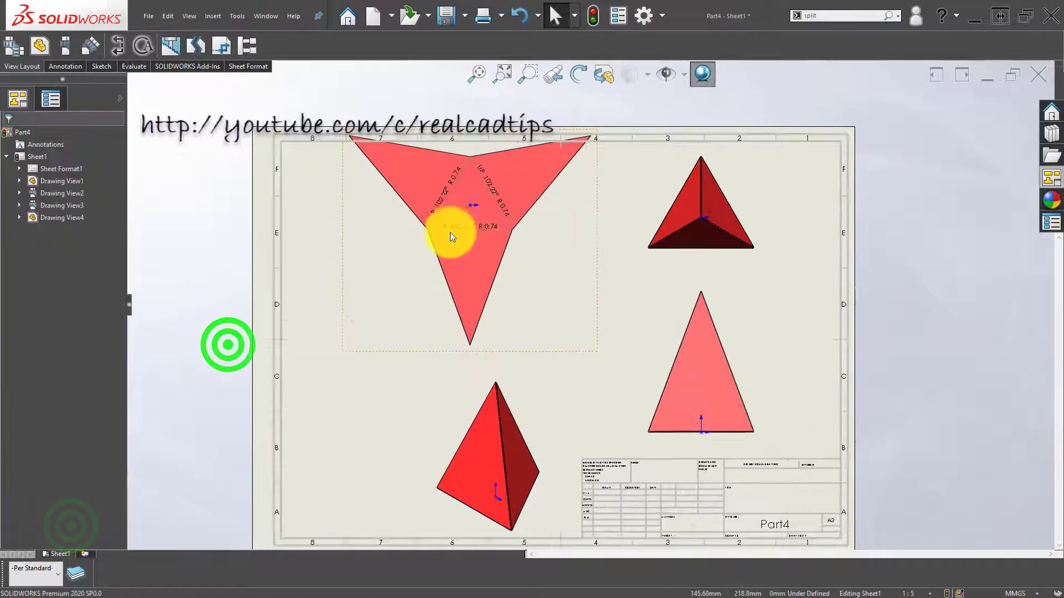
pyautogui.moveTo(613, 234); pyautogui.dragTo(624, 271)
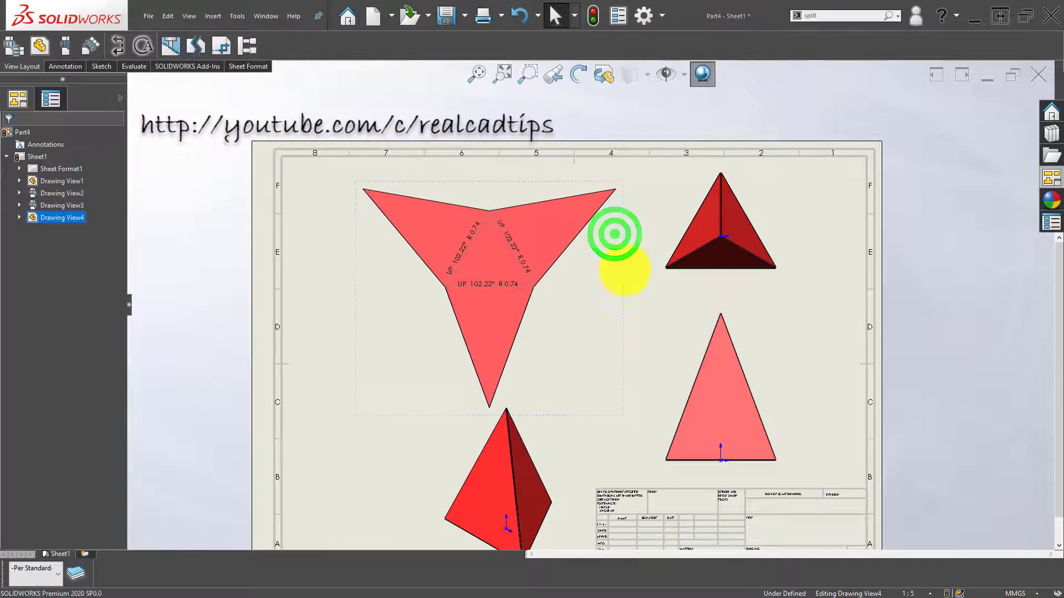
# Set the flat pattern view's custom scale to 1:6.
pyautogui.moveTo(121, 282); pyautogui.dragTo(125, 352)
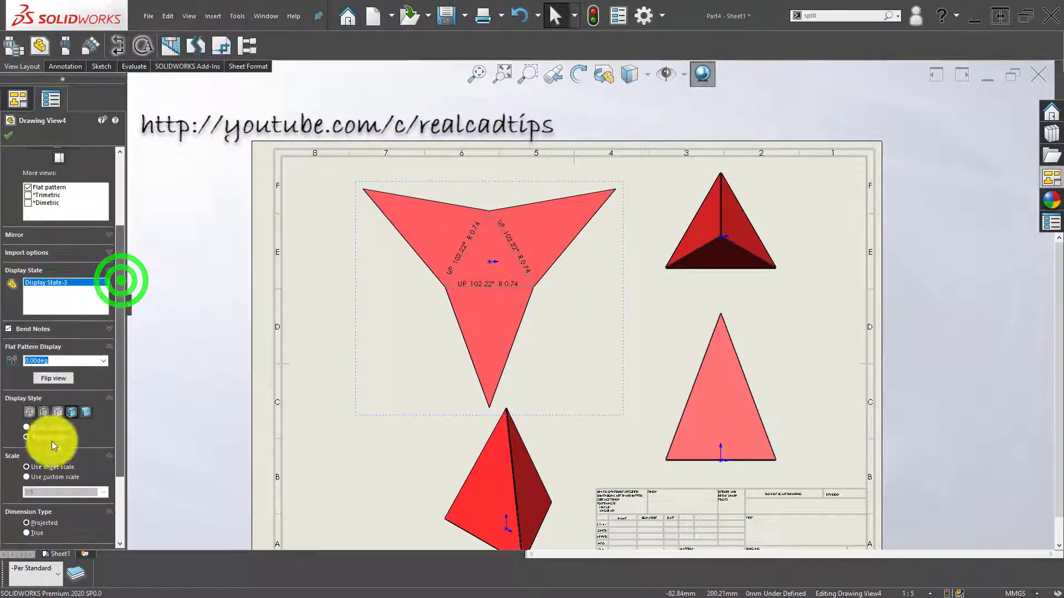
pyautogui.click(61, 483)
pyautogui.click(61, 491)
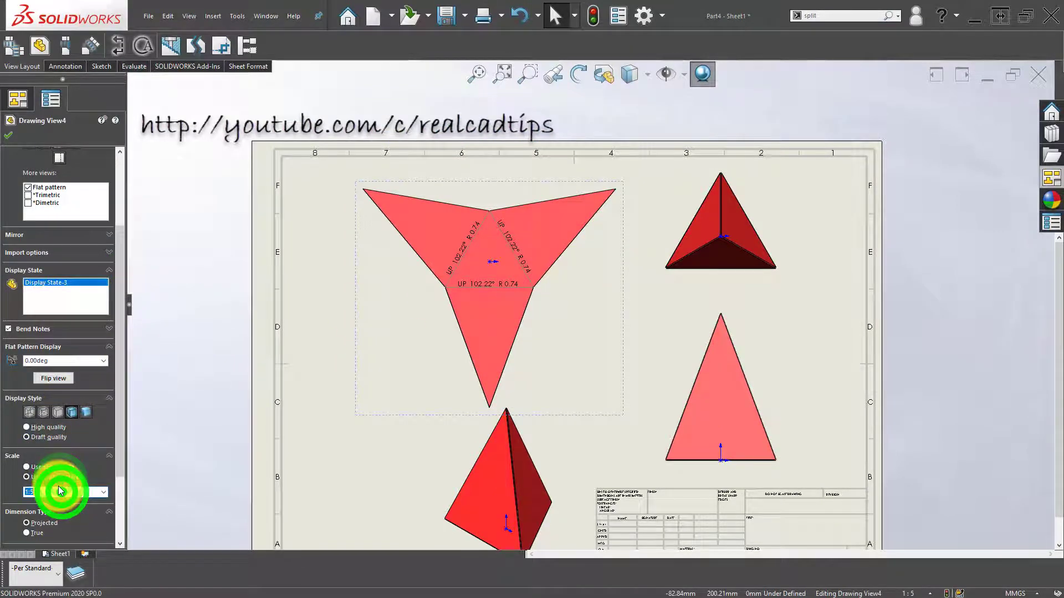
pyautogui.write('1:6\\')
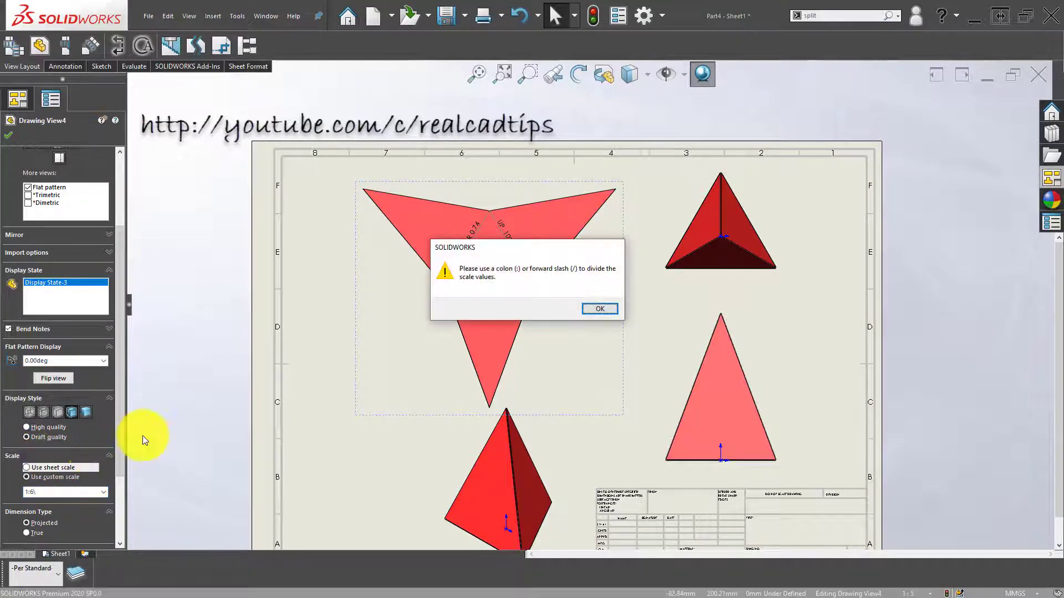
pyautogui.press('Return')
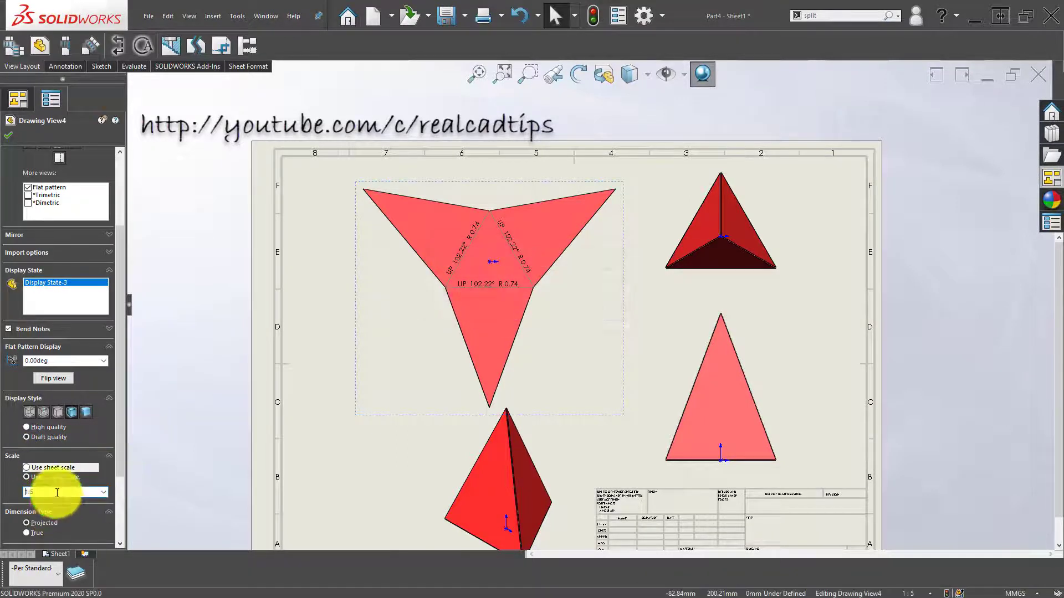
pyautogui.write('1:6')
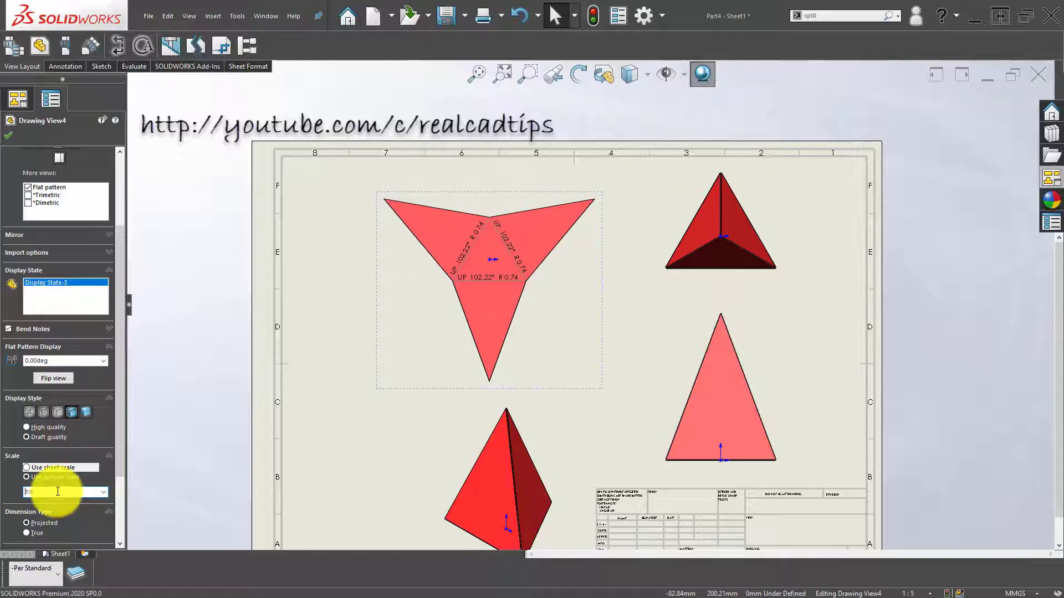
pyautogui.click(9, 135)
pyautogui.click(314, 375)
# Nudge the flat pattern view up slightly and raise the front view further above the title block.
pyautogui.moveTo(601, 285); pyautogui.dragTo(601, 278)
pyautogui.click(890, 300)
pyautogui.moveTo(882, 318); pyautogui.dragTo(641, 221, button='middle')
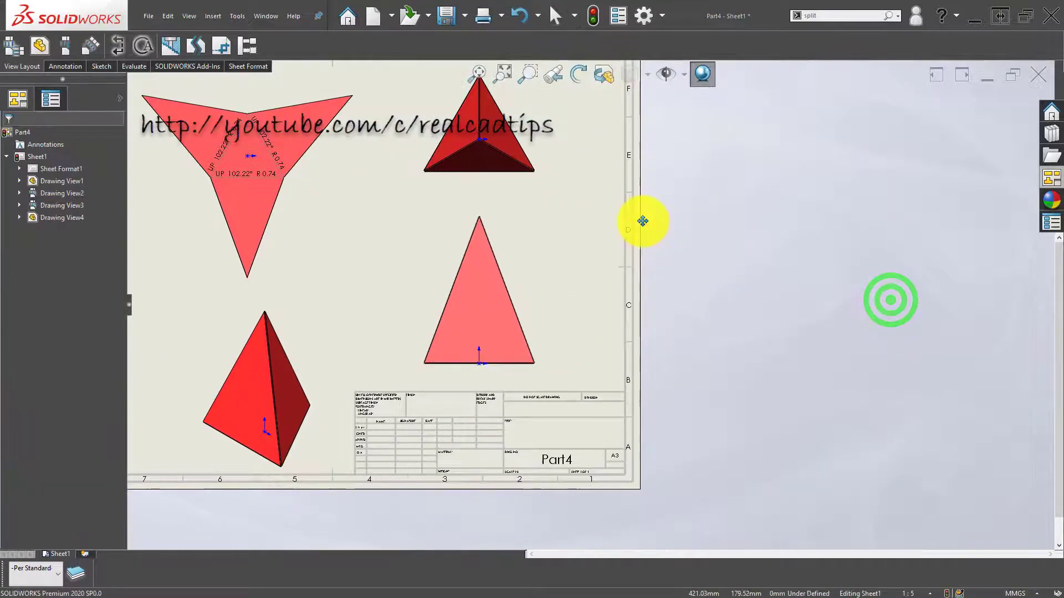
pyautogui.moveTo(542, 271); pyautogui.dragTo(544, 252)
pyautogui.click(647, 311)
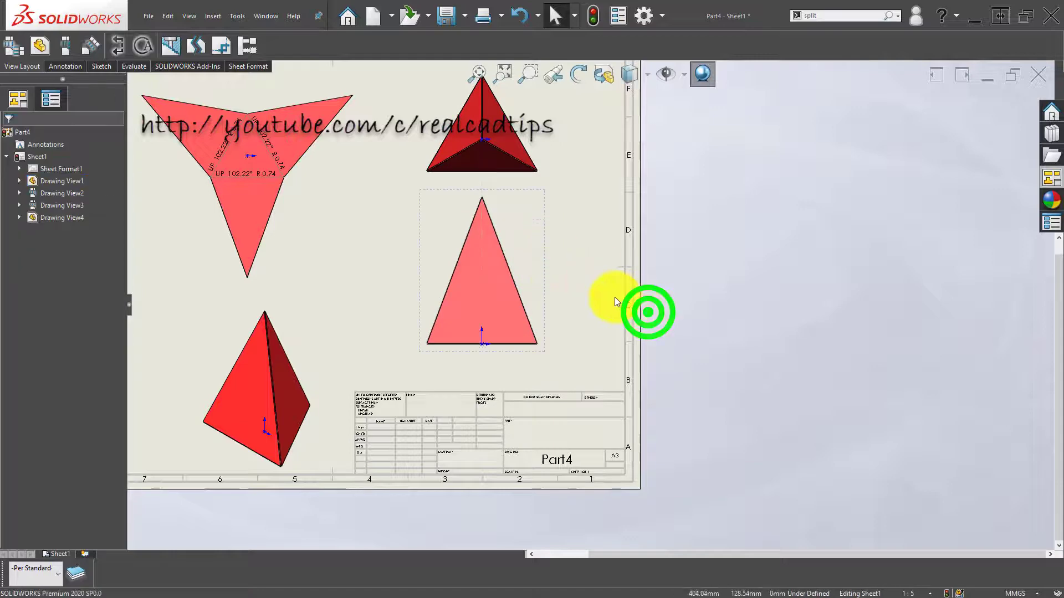
pyautogui.moveTo(487, 319); pyautogui.dragTo(481, 266, button='right')
pyautogui.scroll(-11, 460, 175)
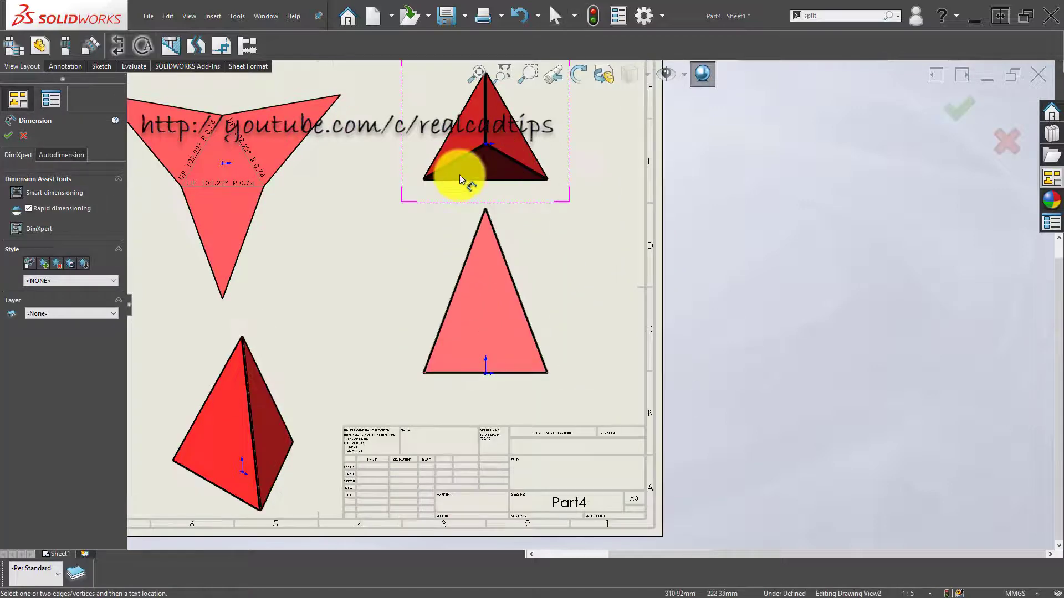
pyautogui.scroll(8, 479, 260)
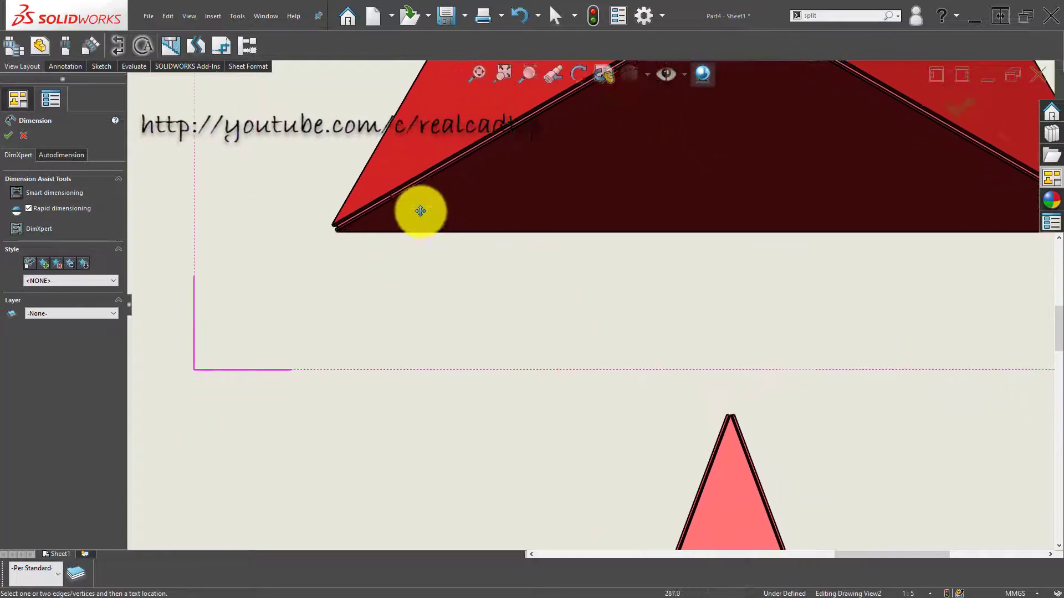
pyautogui.scroll(3, 524, 195)
pyautogui.scroll(-5, 498, 366)
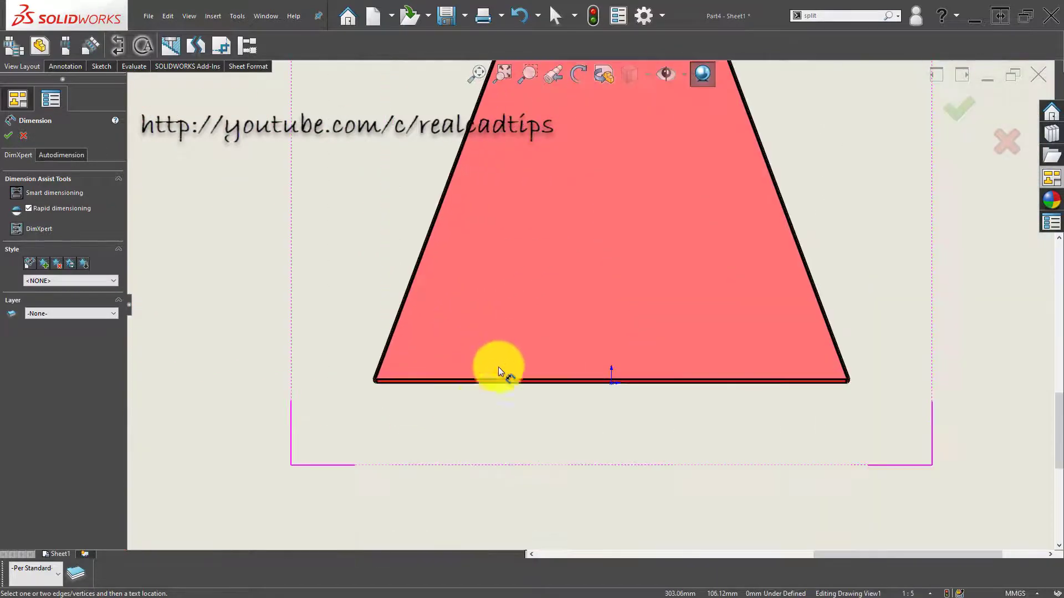
pyautogui.scroll(-3, 433, 378)
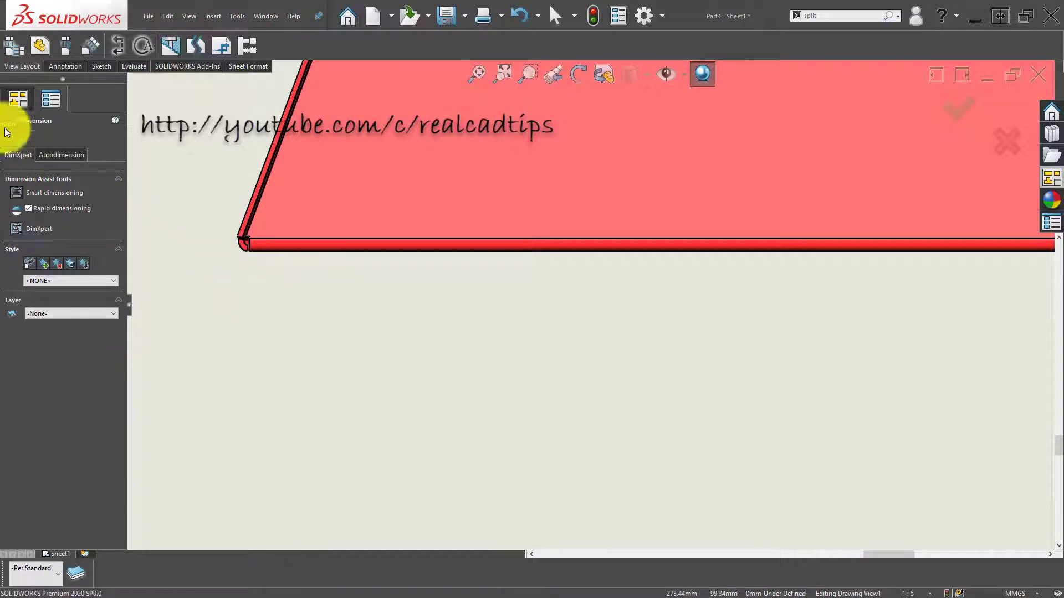
pyautogui.scroll(3, 413, 161)
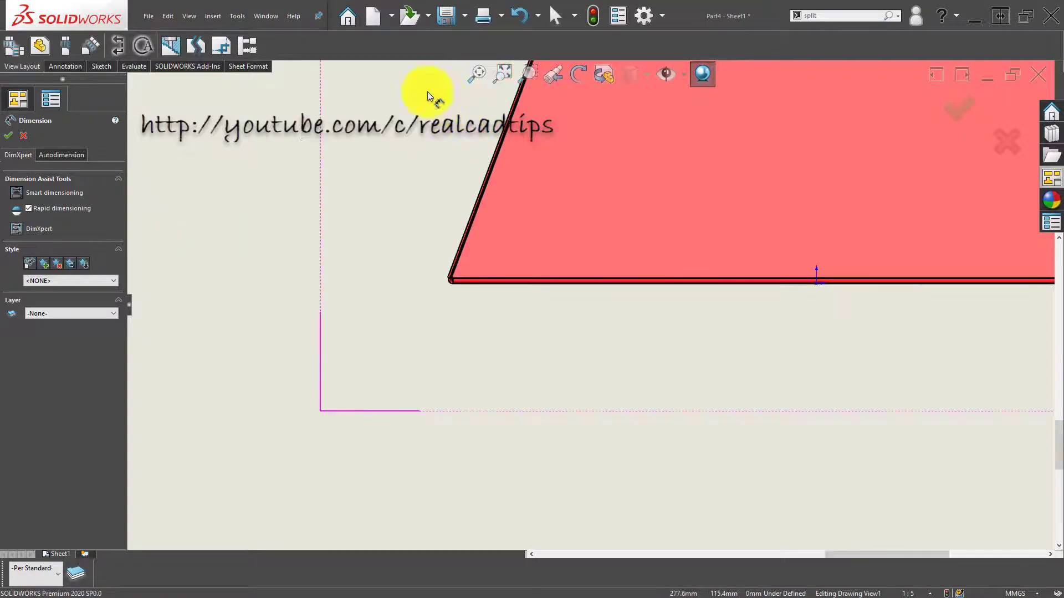
pyautogui.click(475, 74)
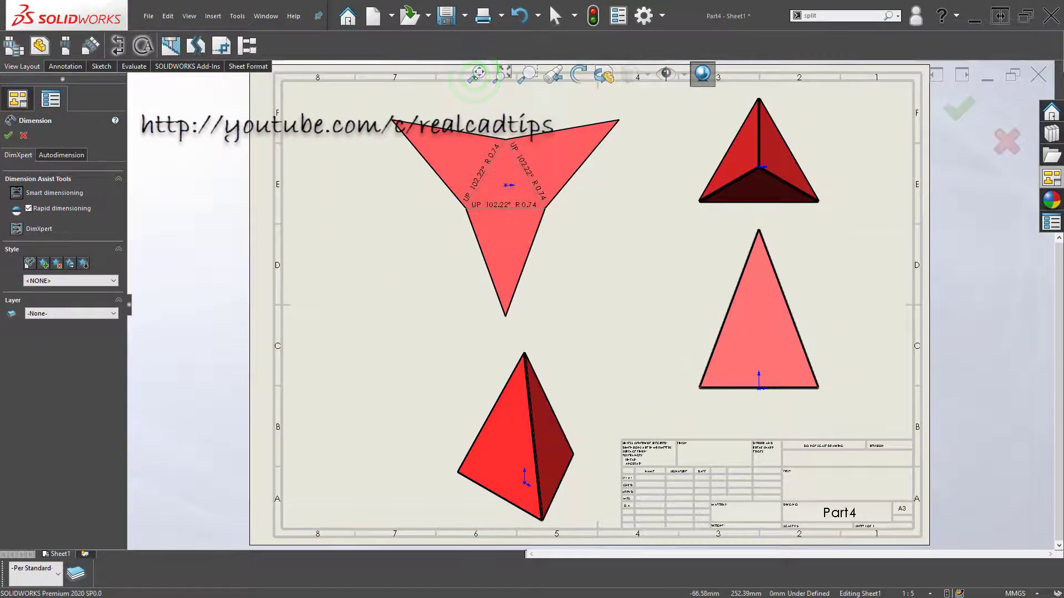
pyautogui.press('Escape')
# Place a sketch point on the front view's left outer slanted edge and make it coincident with the lower base edge.
pyautogui.click(363, 369)
pyautogui.scroll(-10, 716, 398)
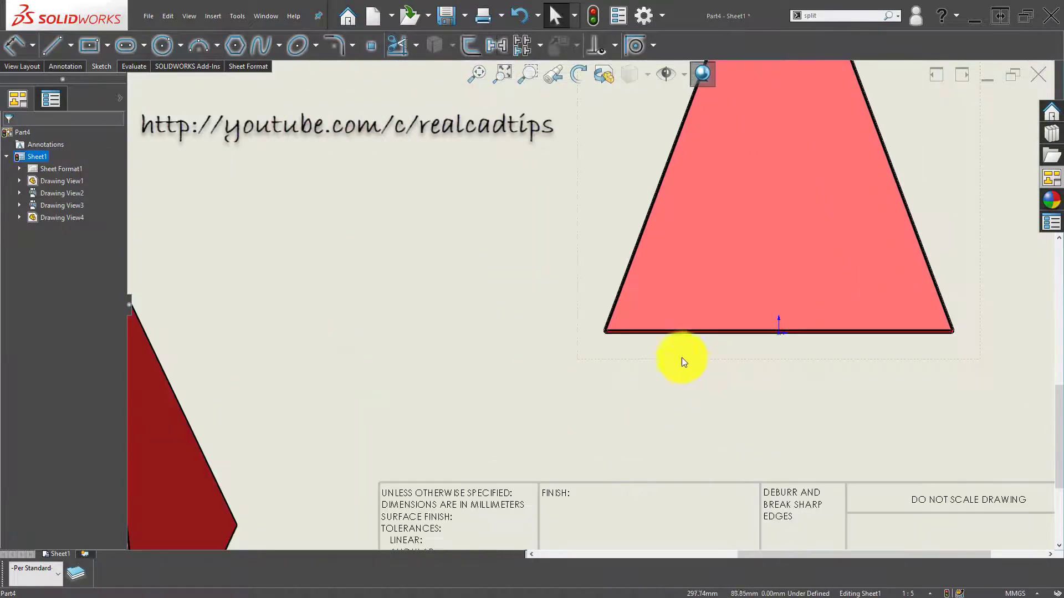
pyautogui.click(371, 47)
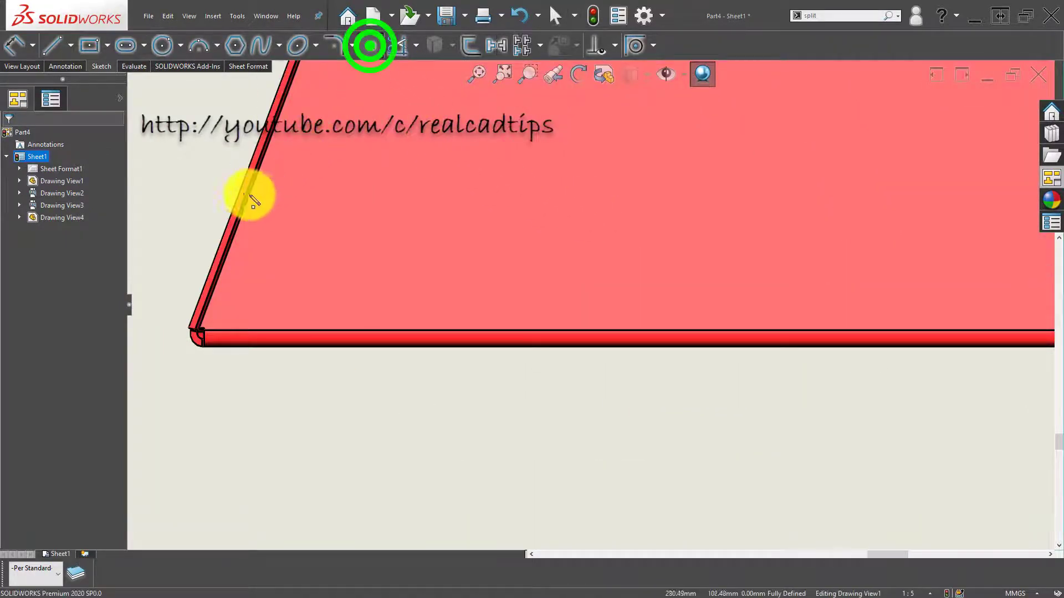
pyautogui.click(238, 195)
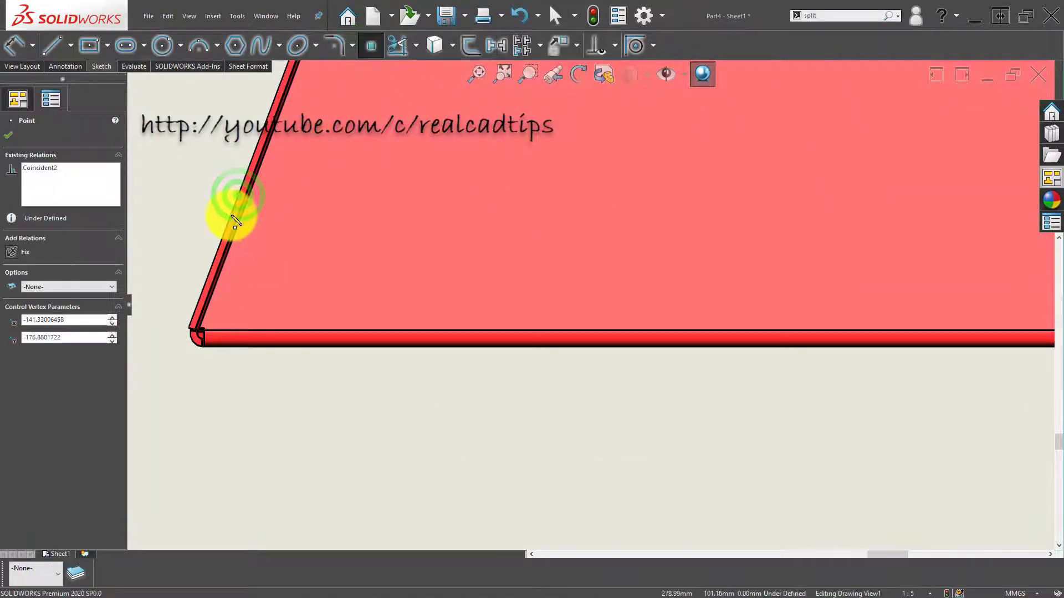
pyautogui.press('Escape')
pyautogui.click(237, 195)
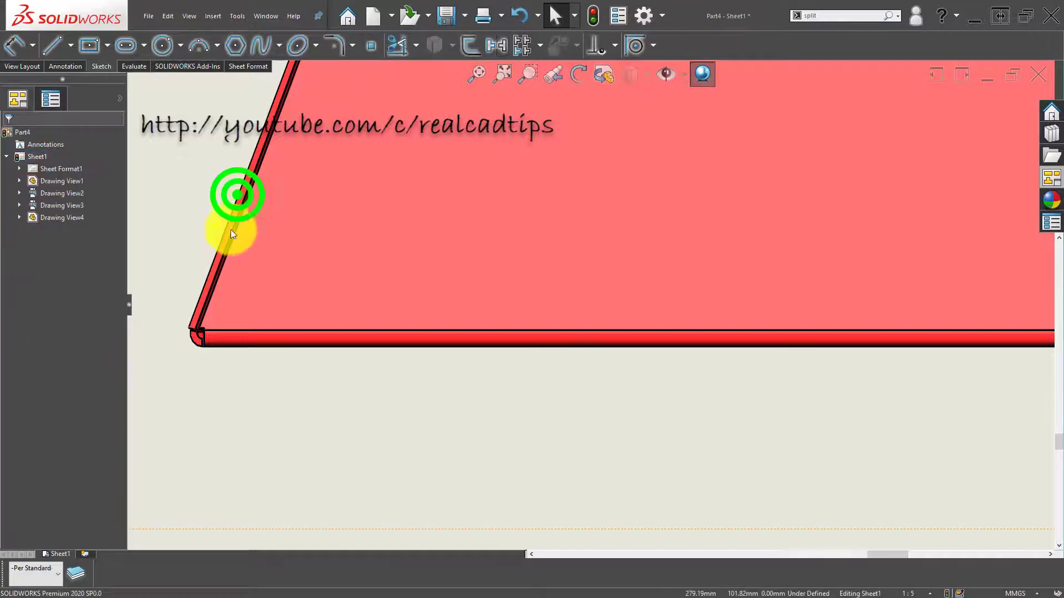
pyautogui.click(184, 348)
pyautogui.keyDown('ctrl'); pyautogui.click(238, 348); pyautogui.keyUp('ctrl')
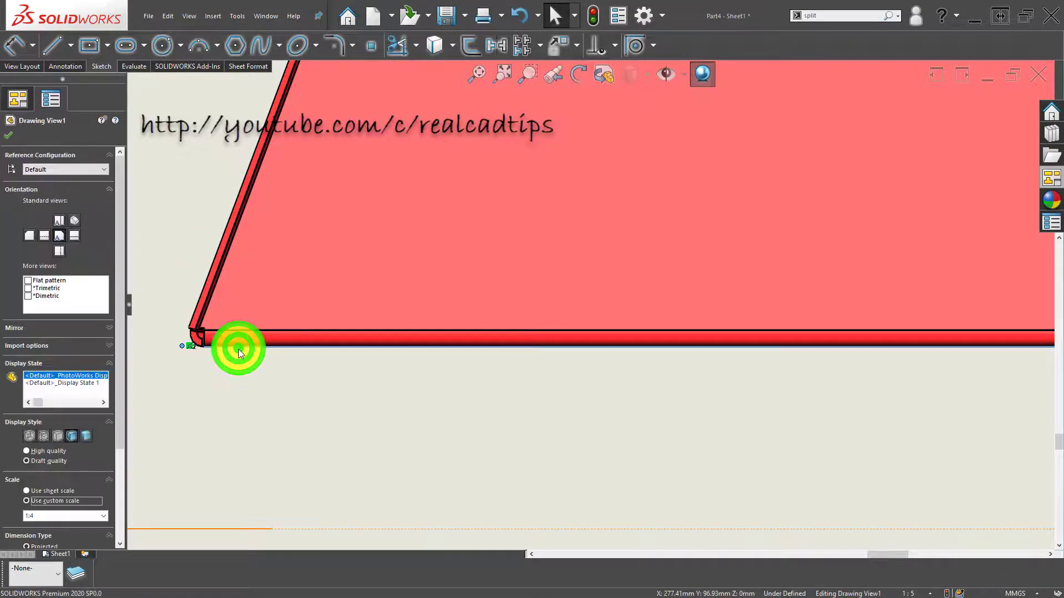
pyautogui.click(8, 328)
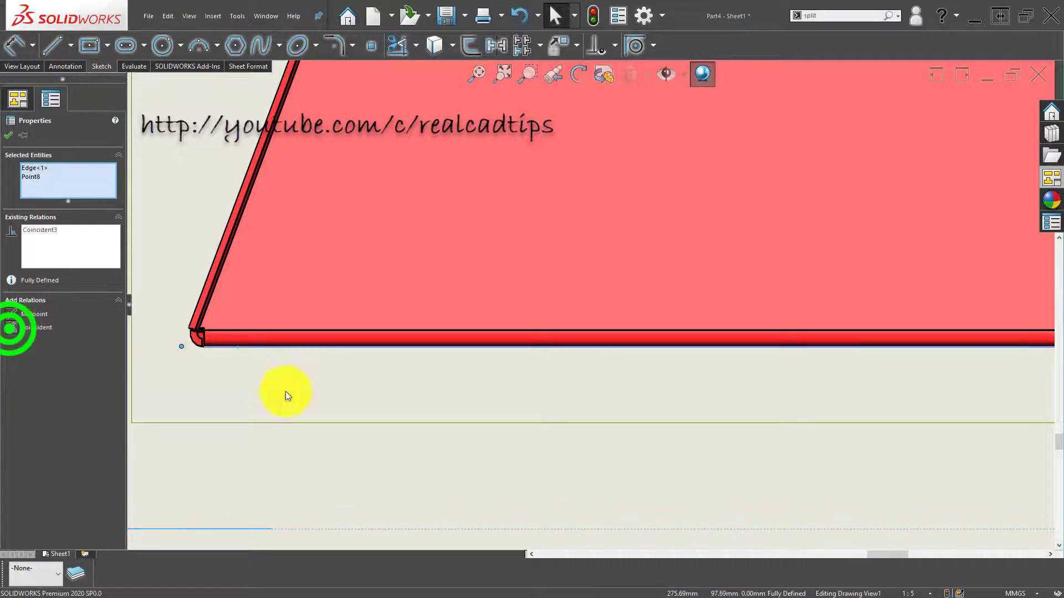
pyautogui.click(344, 392)
# Place a sketch point on the front view's right outer slanted edge and make it coincident with the lower base edge.
pyautogui.moveTo(377, 403); pyautogui.dragTo(528, 367, button='middle')
pyautogui.scroll(6, 528, 368)
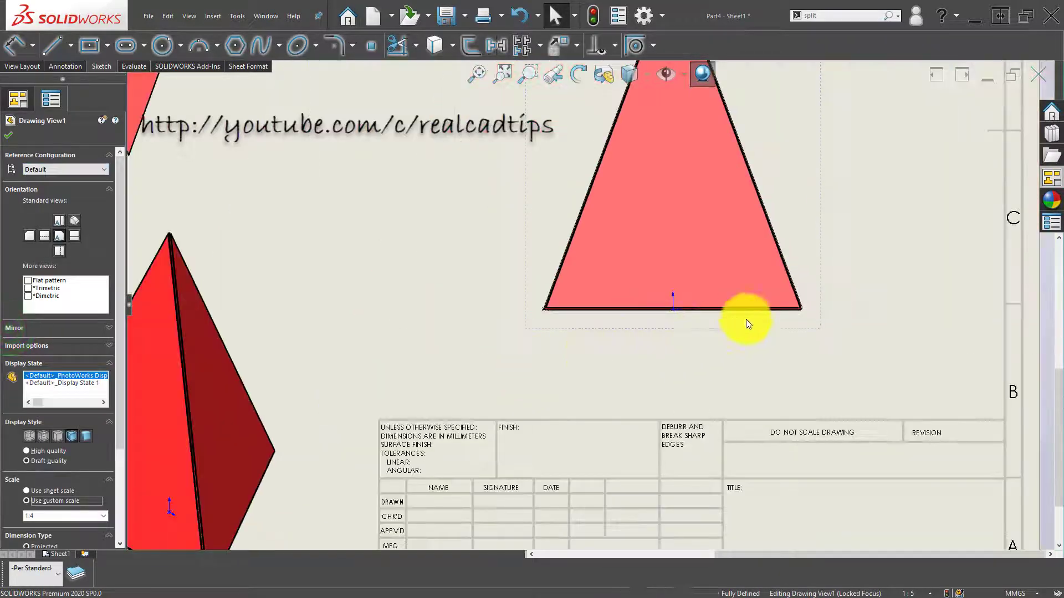
pyautogui.moveTo(756, 316); pyautogui.dragTo(575, 375, button='middle')
pyautogui.scroll(-7, 654, 369)
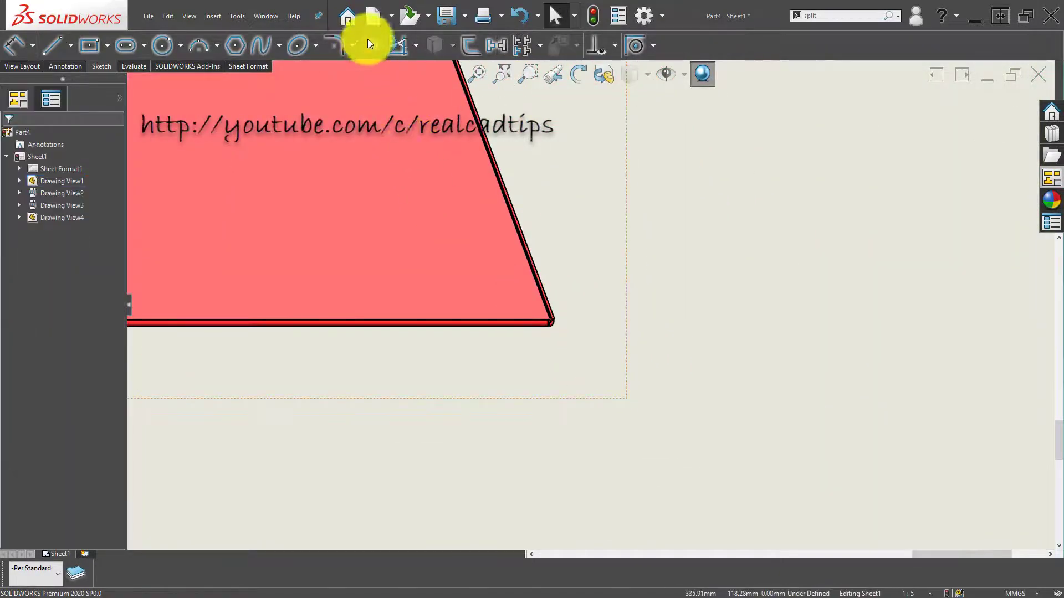
pyautogui.click(368, 40)
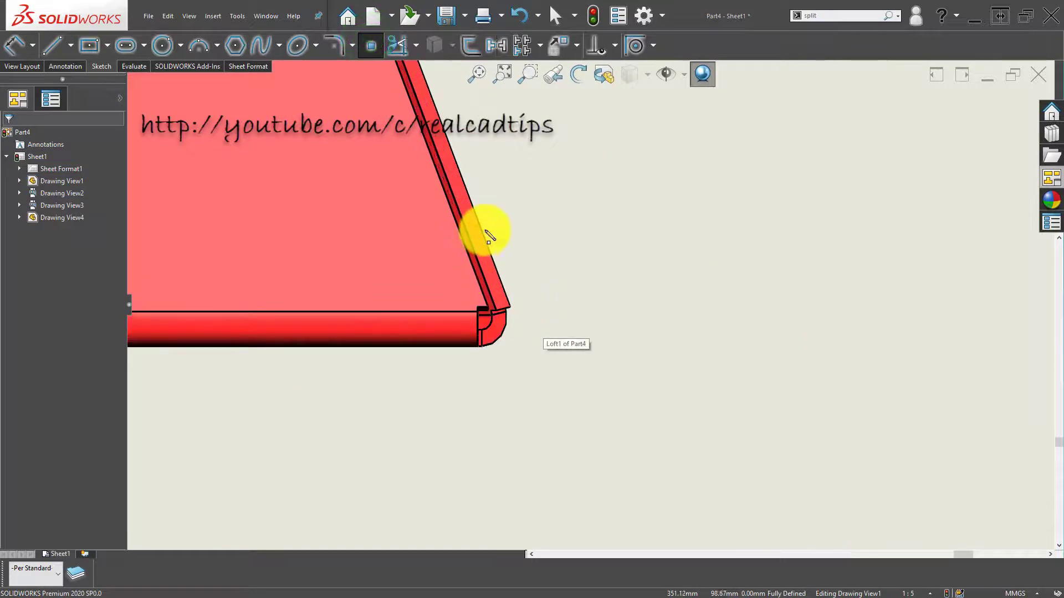
pyautogui.click(487, 238)
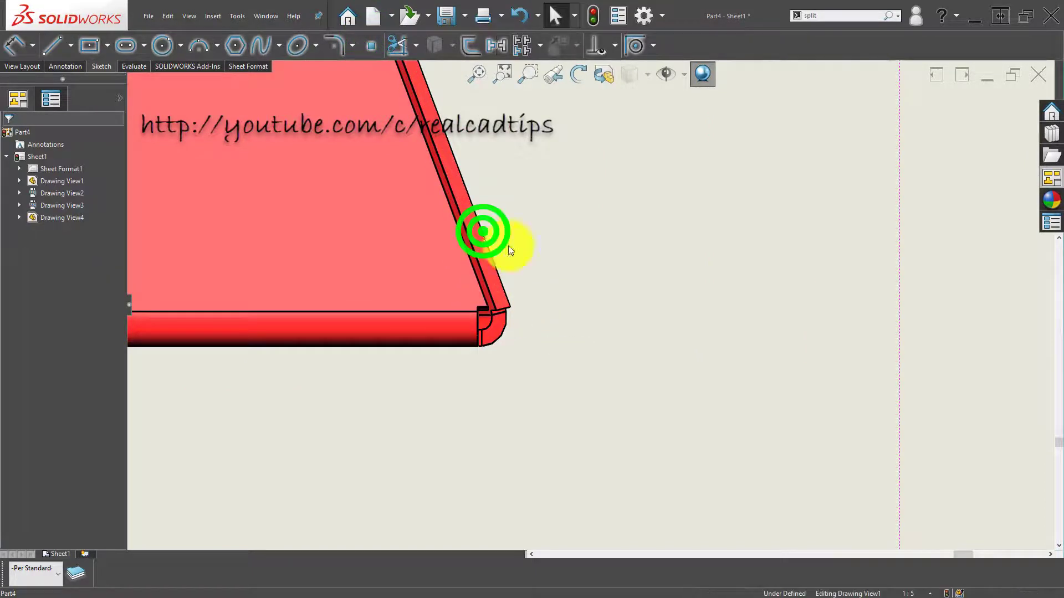
pyautogui.moveTo(574, 357); pyautogui.dragTo(555, 328)
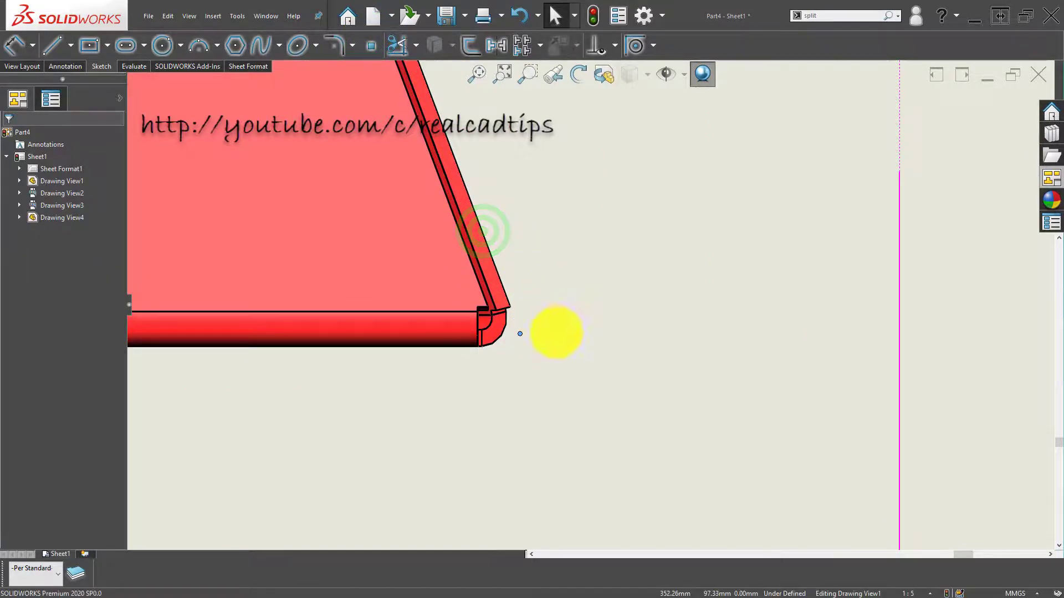
pyautogui.keyDown('ctrl'); pyautogui.click(453, 348); pyautogui.keyUp('ctrl')
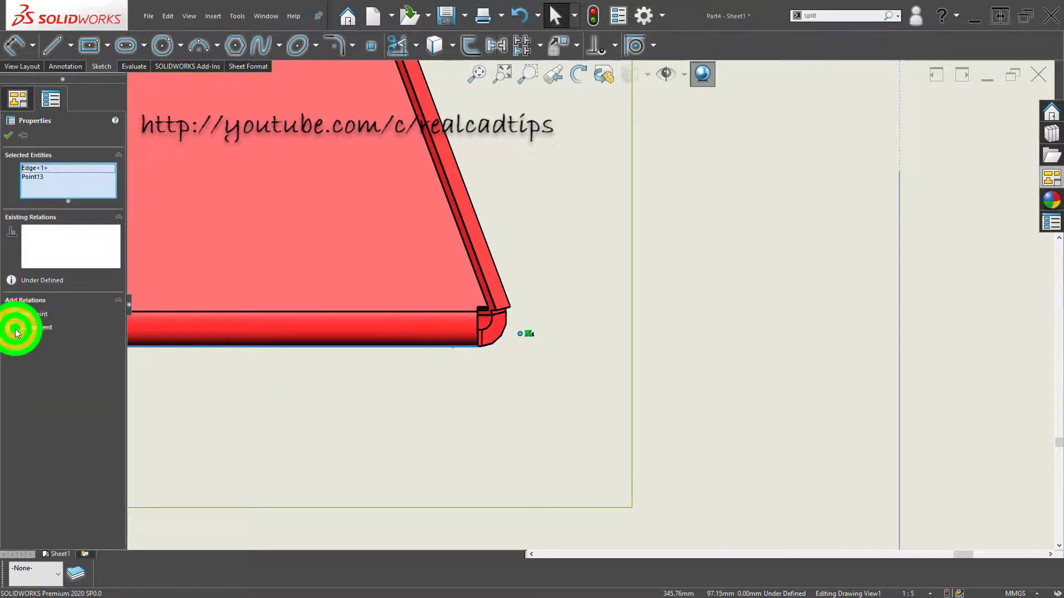
pyautogui.click(16, 329)
pyautogui.click(508, 419)
pyautogui.click(699, 403)
# Place a sketch point on the left outer edge near the front view's apex and make it coincident with the right outer edge.
pyautogui.scroll(7, 585, 335)
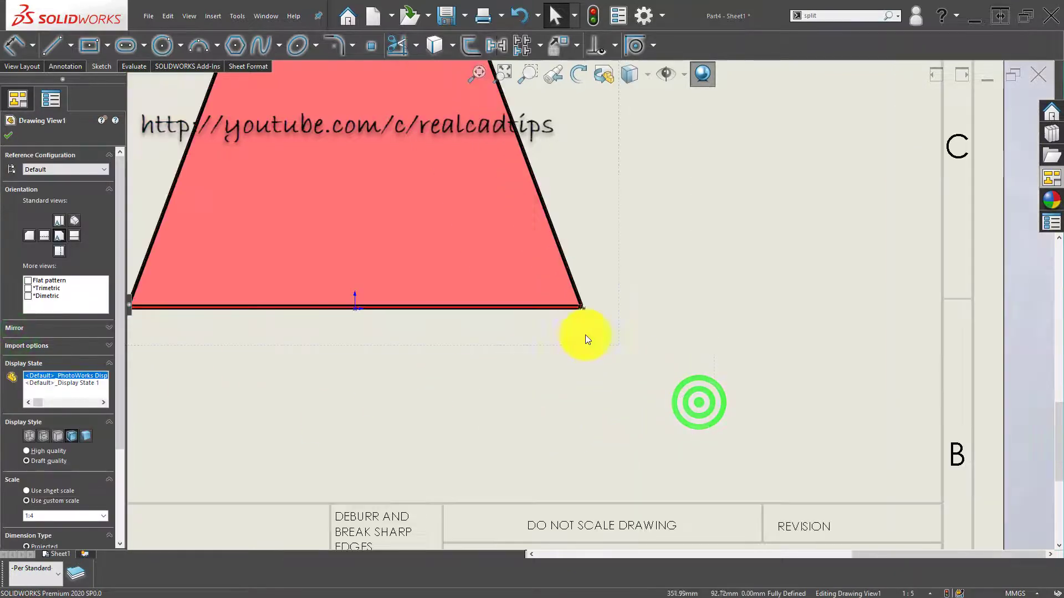
pyautogui.scroll(5, 585, 335)
pyautogui.scroll(-10, 546, 261)
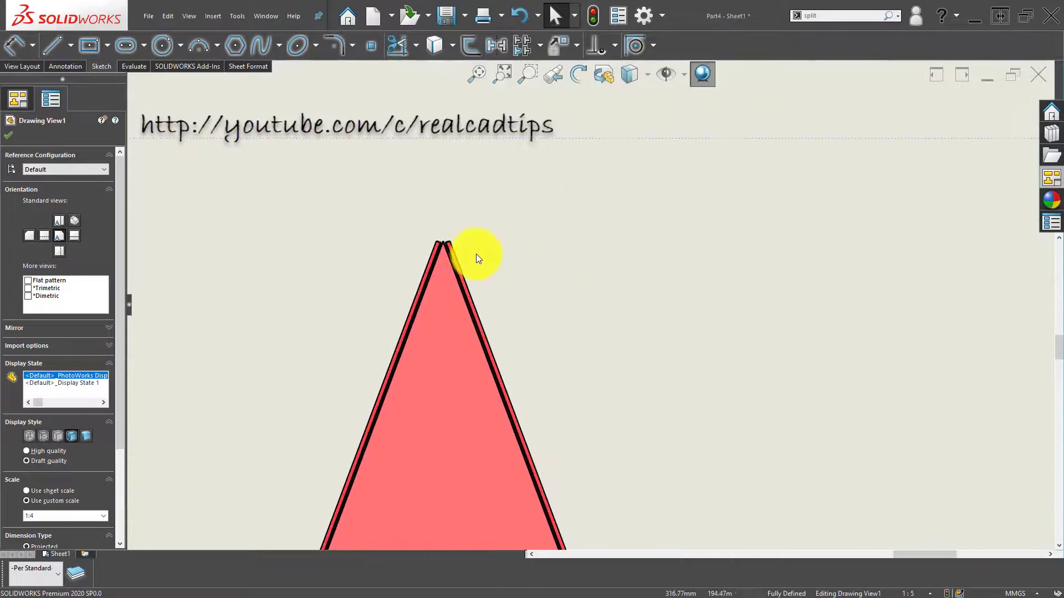
pyautogui.scroll(-9, 477, 253)
pyautogui.press('Escape')
pyautogui.click(370, 41)
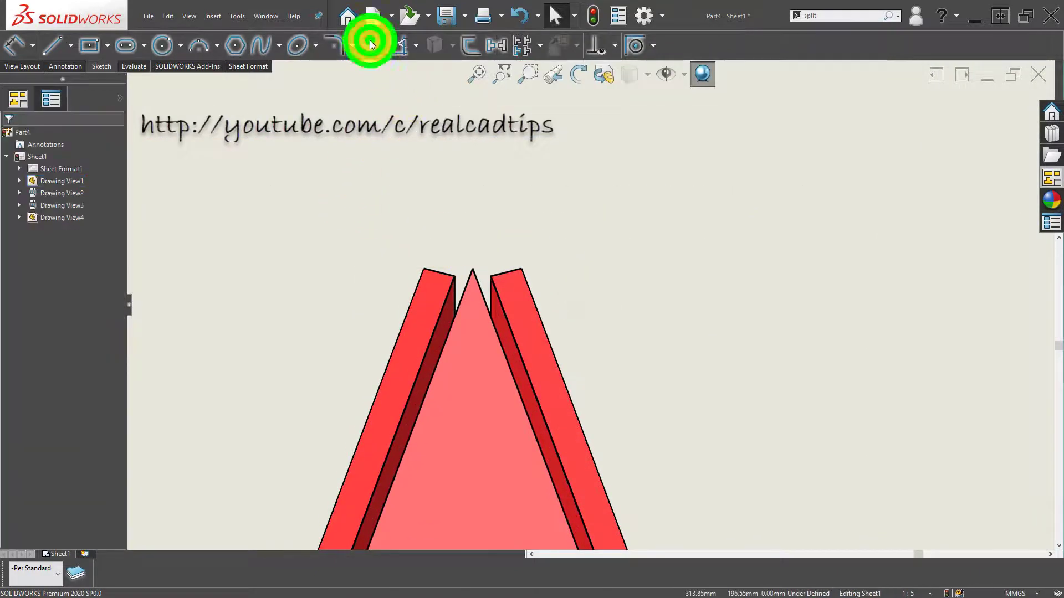
pyautogui.click(410, 302)
pyautogui.press('Escape')
pyautogui.moveTo(410, 300)
pyautogui.mouseDown()
pyautogui.moveTo(384, 366)
pyautogui.moveTo(467, 203)
pyautogui.moveTo(457, 178)
pyautogui.mouseUp()
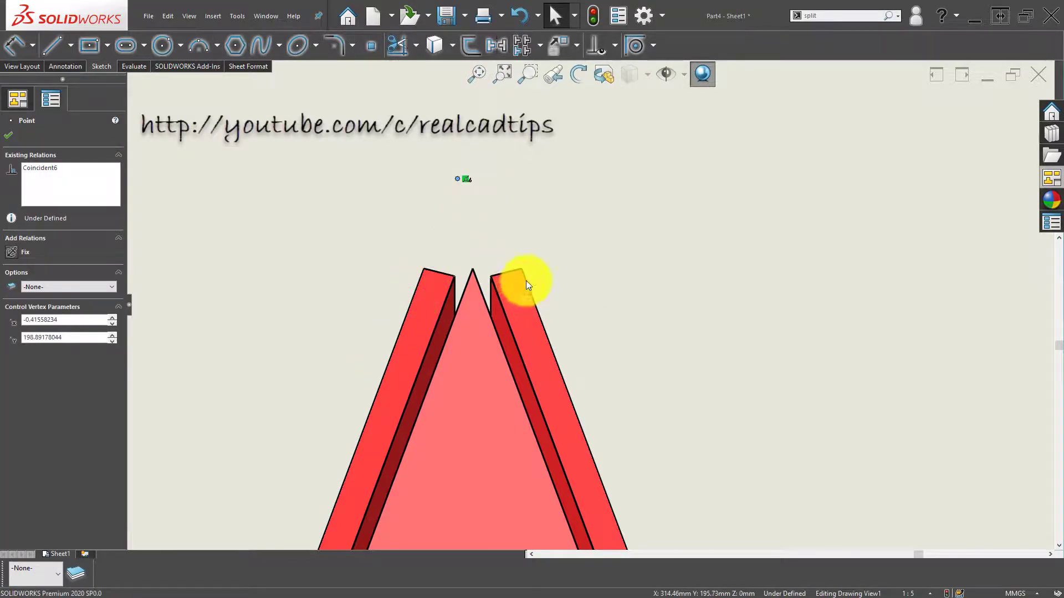
pyautogui.keyDown('ctrl'); pyautogui.click(526, 280); pyautogui.keyUp('ctrl')
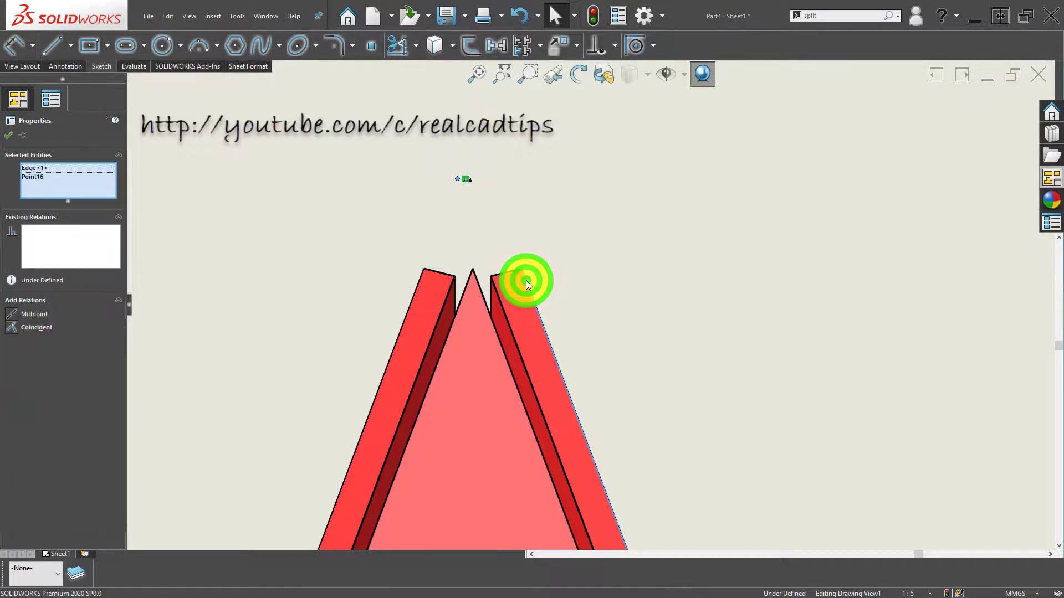
pyautogui.click(25, 327)
pyautogui.click(362, 331)
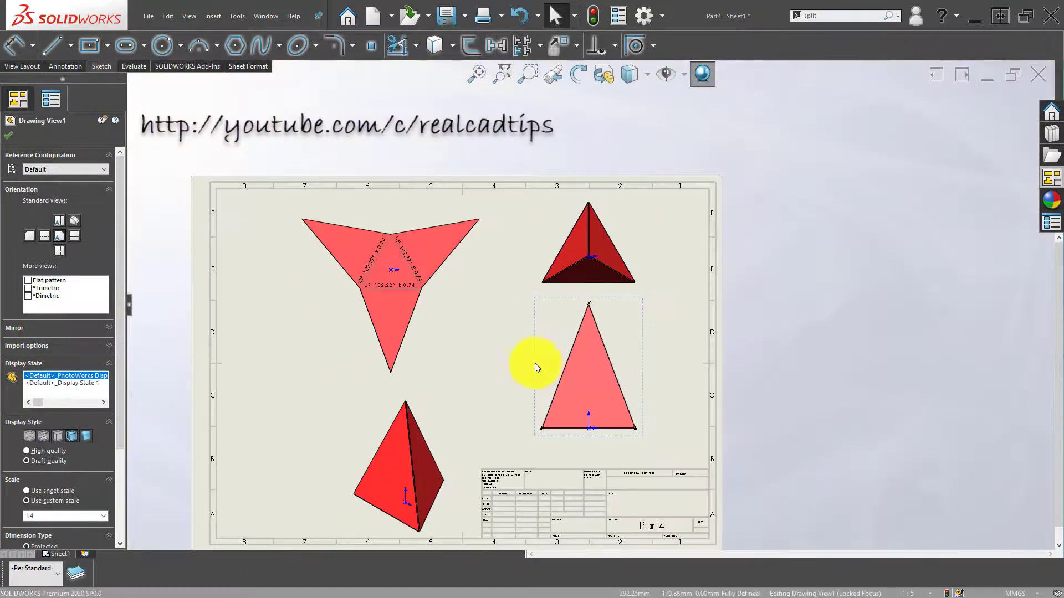
pyautogui.click(581, 442)
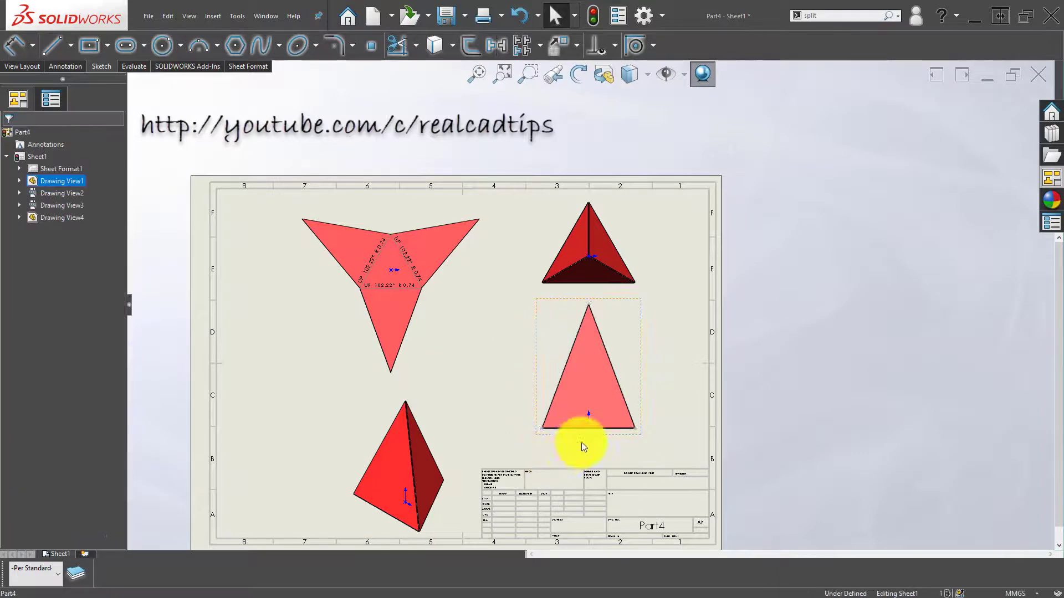
# Dimension the front view's base width between the two lower corner points as a driven dimension below the view.
pyautogui.scroll(-6, 581, 450)
pyautogui.press('d')
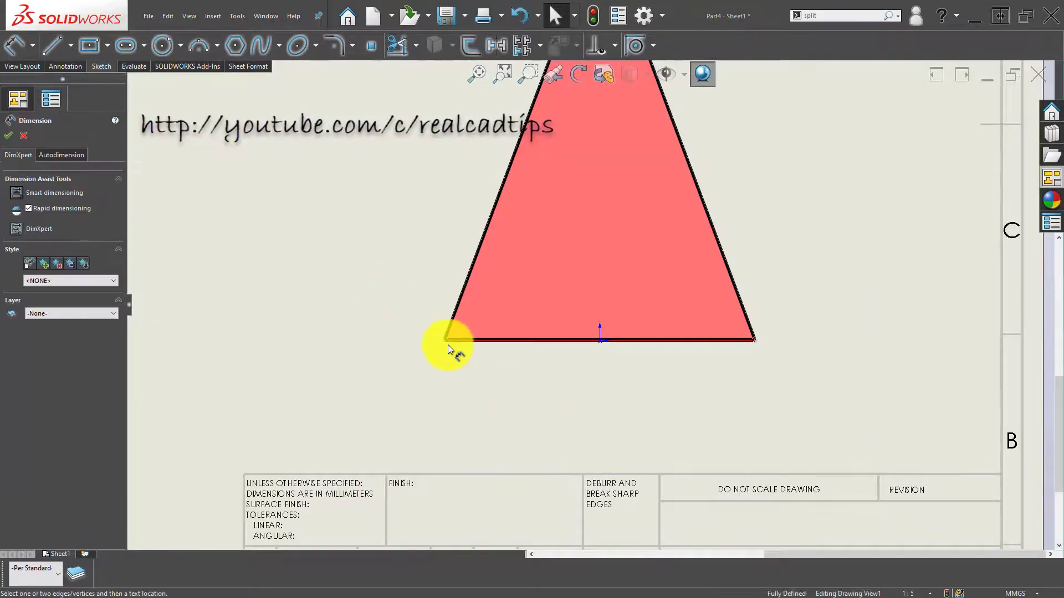
pyautogui.click(443, 341)
pyautogui.scroll(-4, 693, 381)
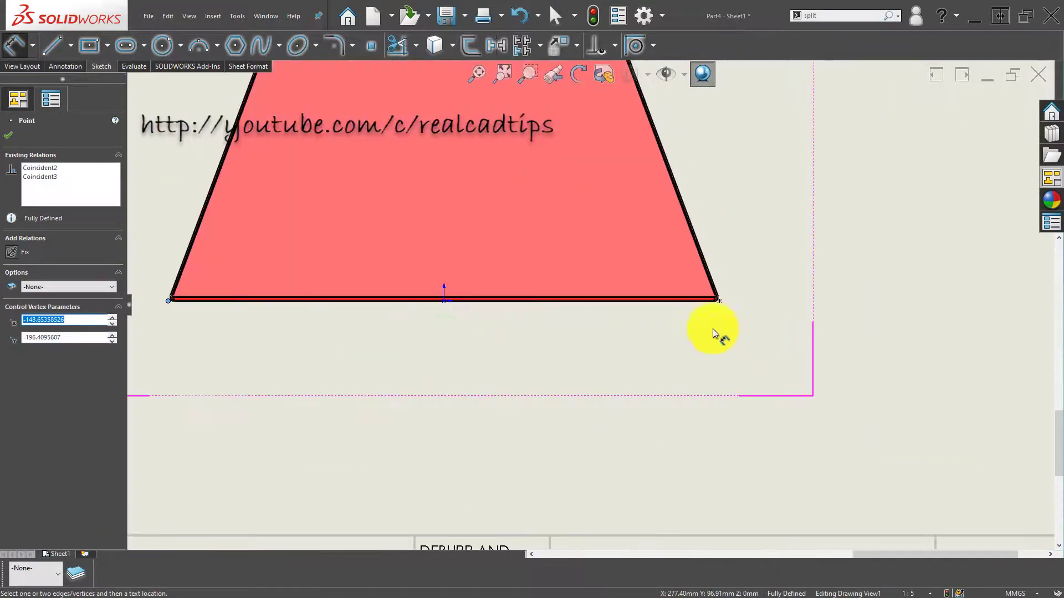
pyautogui.click(699, 283)
pyautogui.scroll(6, 665, 330)
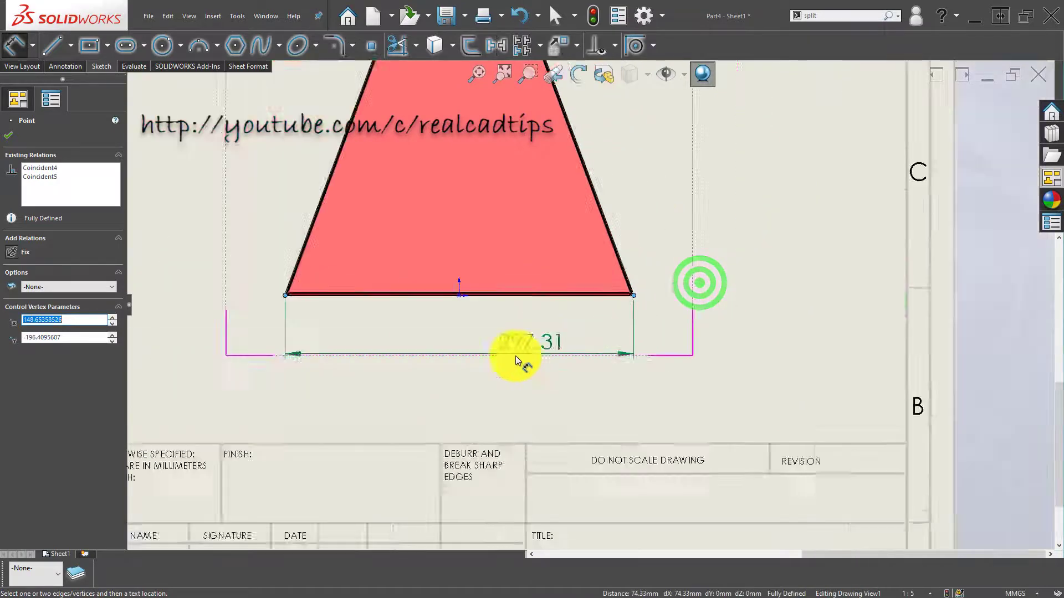
pyautogui.scroll(-3, 540, 327)
pyautogui.click(542, 316)
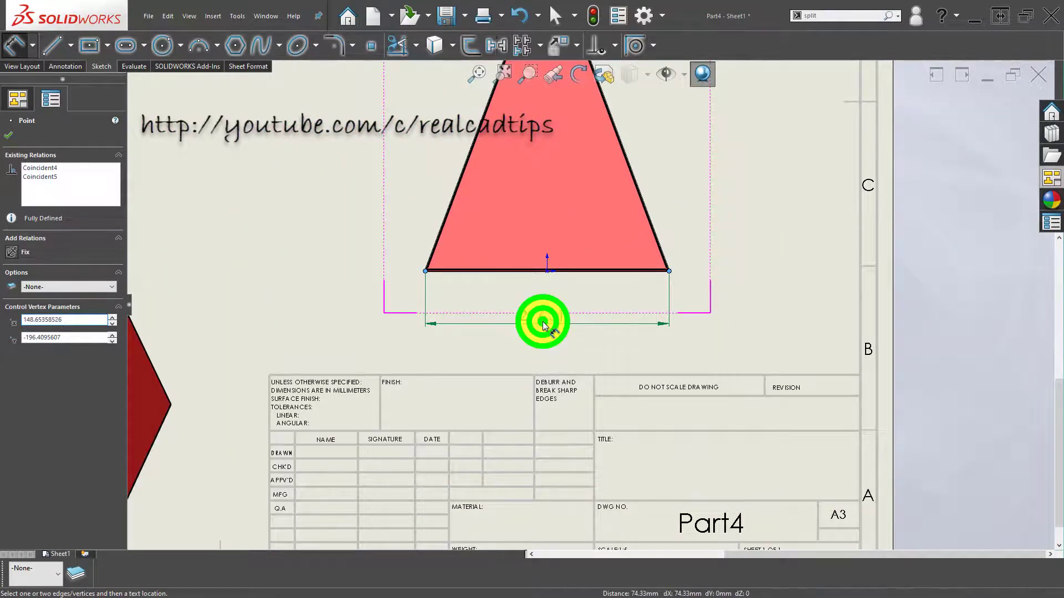
pyautogui.click(364, 325)
pyautogui.click(329, 208)
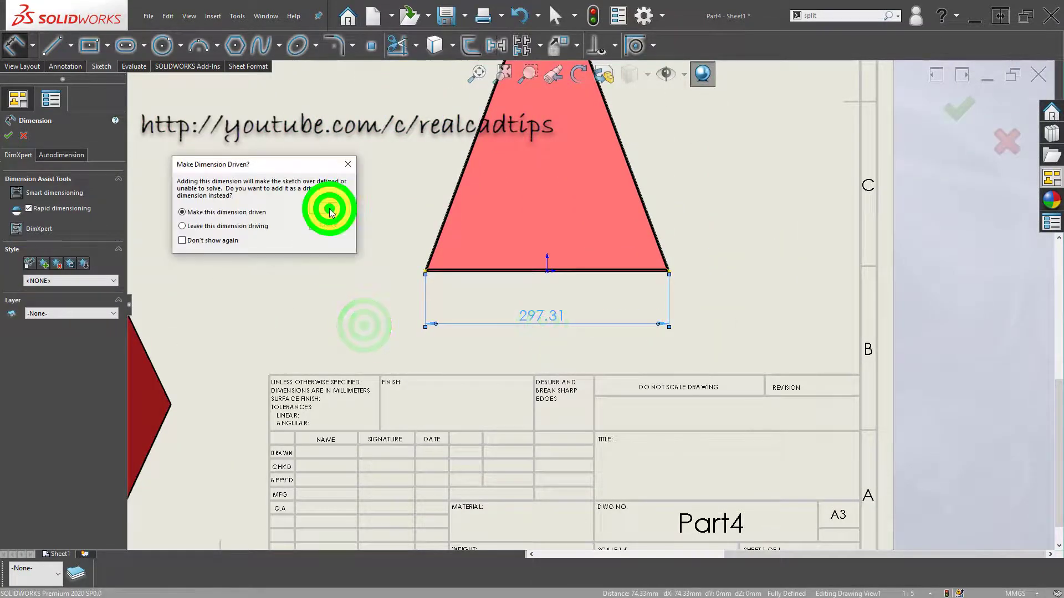
pyautogui.click(304, 323)
pyautogui.click(551, 313)
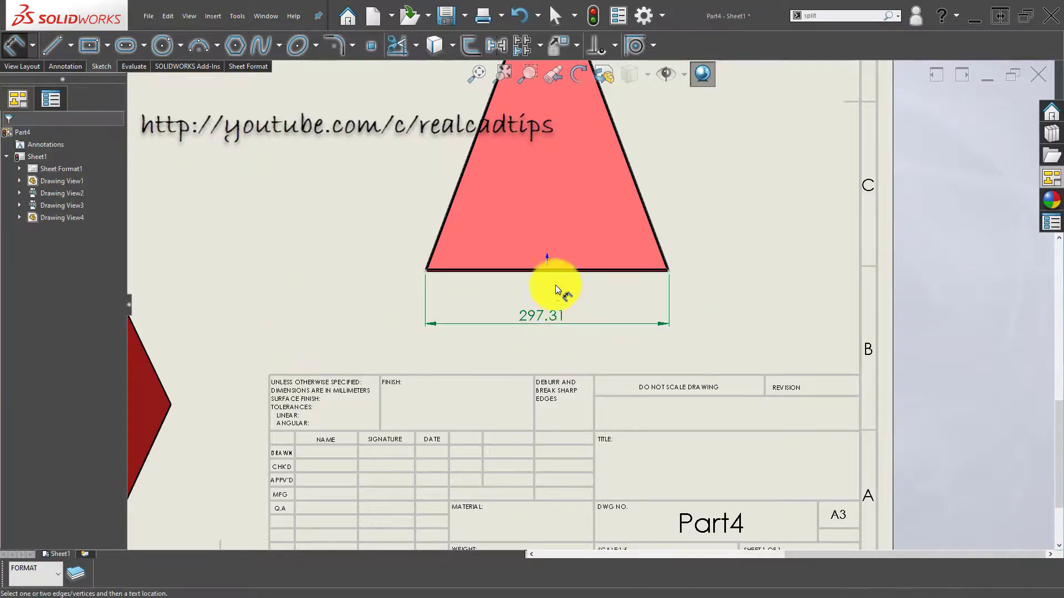
# Dimension the front view's height from the apex point to the lower base edge as a driven dimension left of the view.
pyautogui.press('f')
pyautogui.scroll(-5, 582, 371)
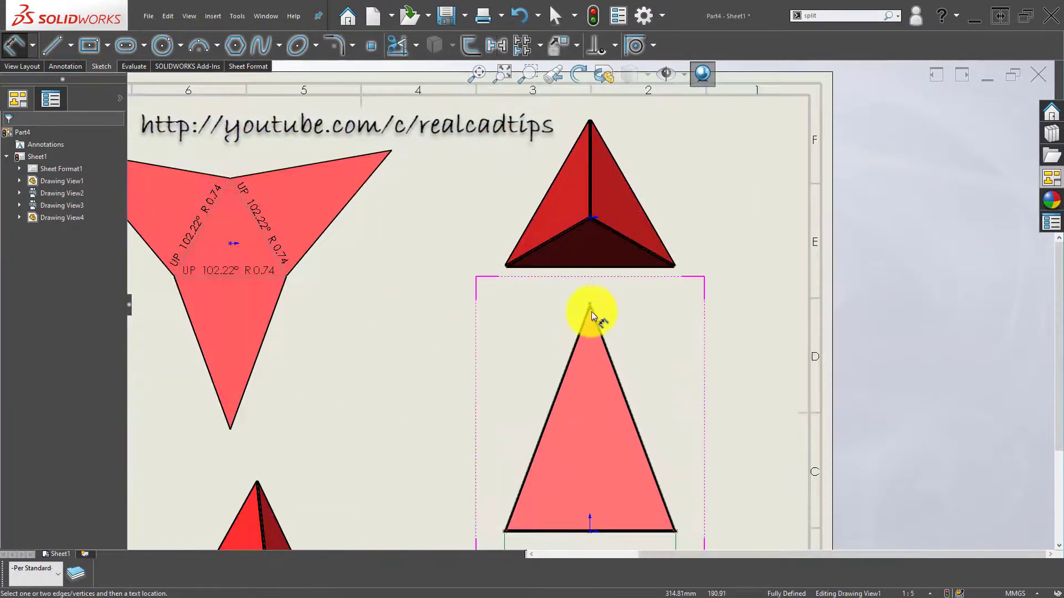
pyautogui.click(592, 304)
pyautogui.scroll(-8, 554, 518)
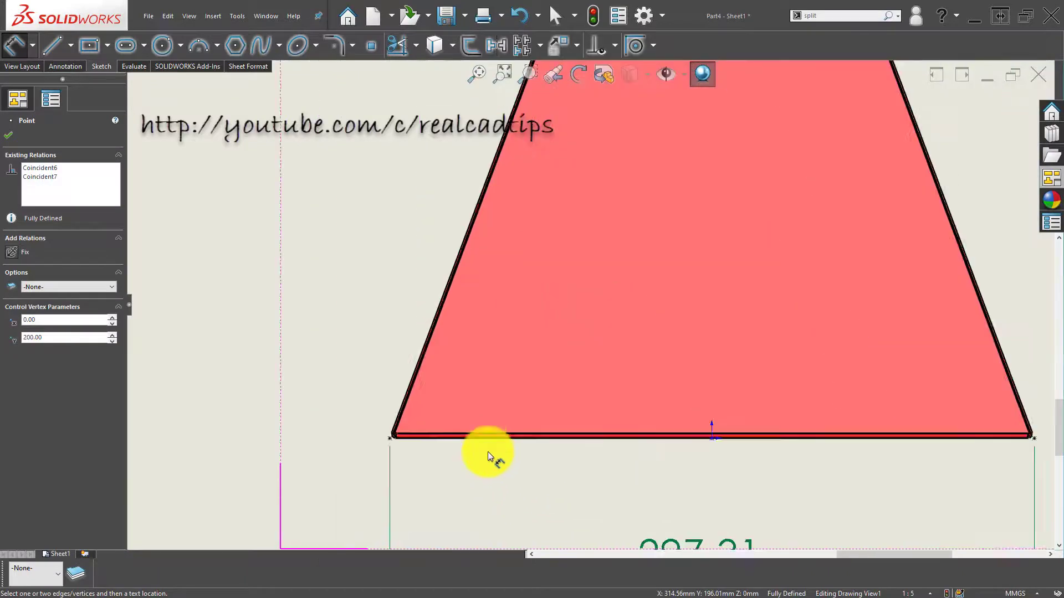
pyautogui.scroll(-2, 424, 332)
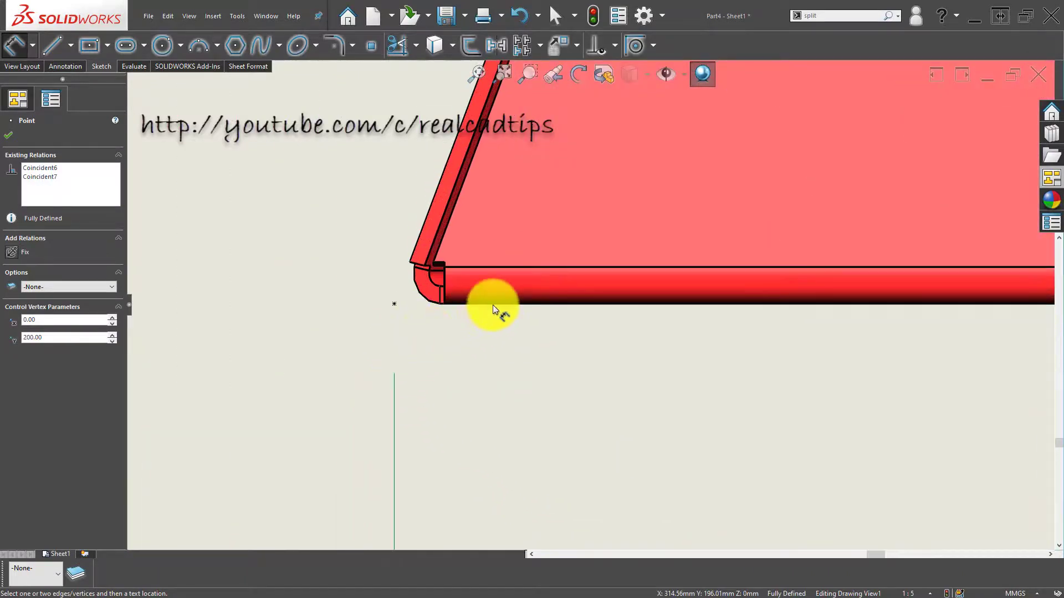
pyautogui.click(493, 305)
pyautogui.scroll(14, 414, 325)
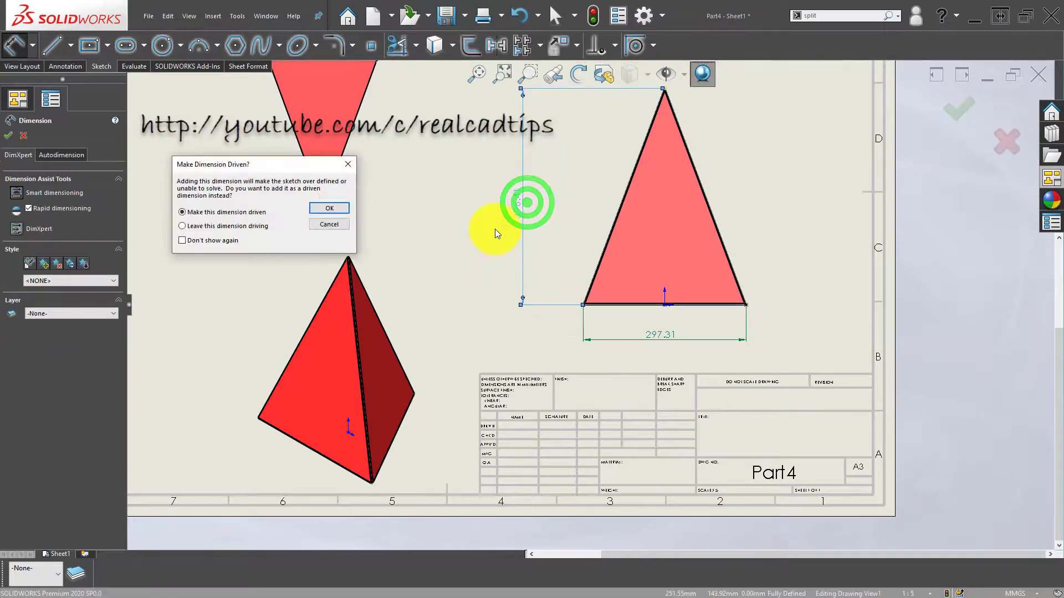
pyautogui.click(334, 209)
pyautogui.click(442, 299)
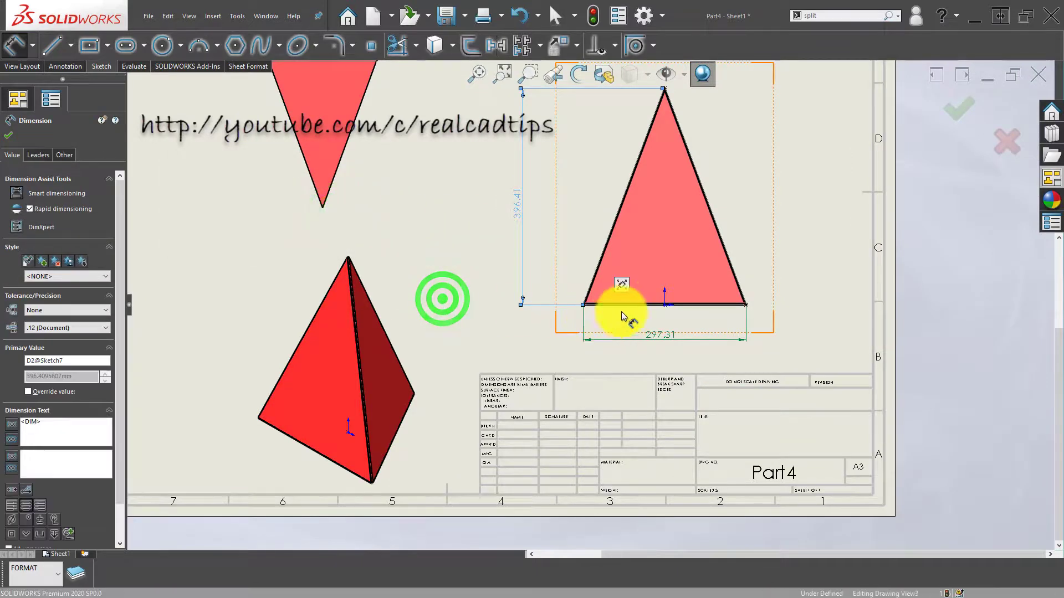
pyautogui.scroll(1, 620, 310)
pyautogui.moveTo(662, 296); pyautogui.dragTo(560, 327, button='middle')
pyautogui.scroll(-3, 573, 291)
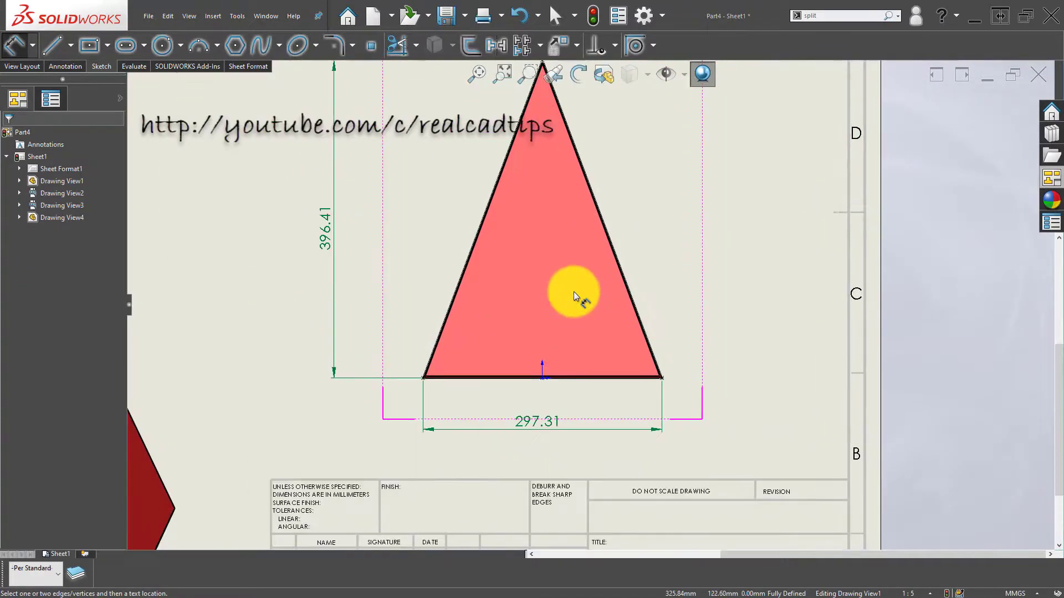
pyautogui.scroll(-1, 574, 292)
pyautogui.click(476, 73)
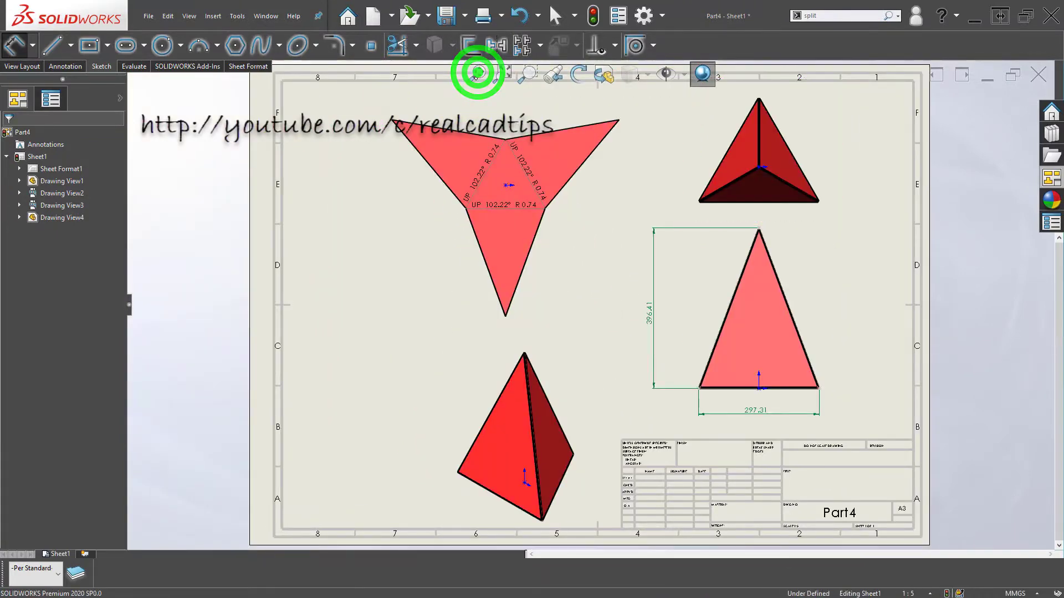